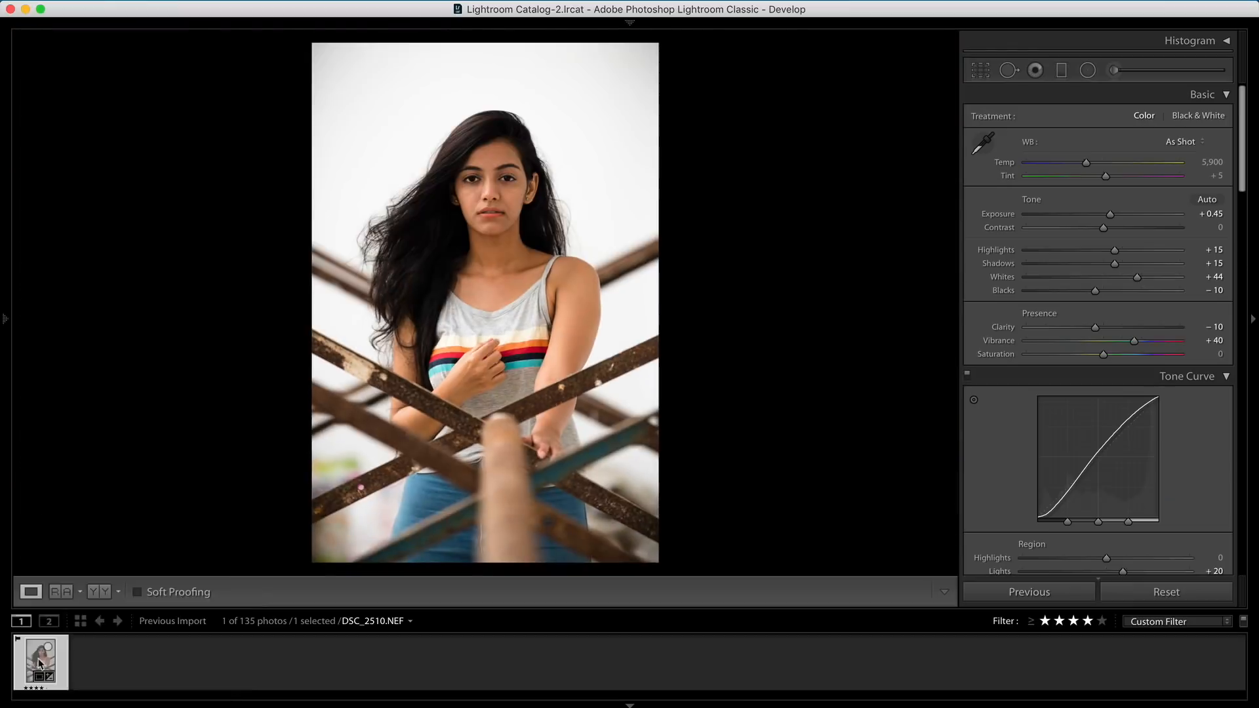
Send the photo DSC_2510.NEF from Lightroom to Adobe Photoshop CC 2018 for editing.
right_click(41, 656)
mouse_move(88, 427)
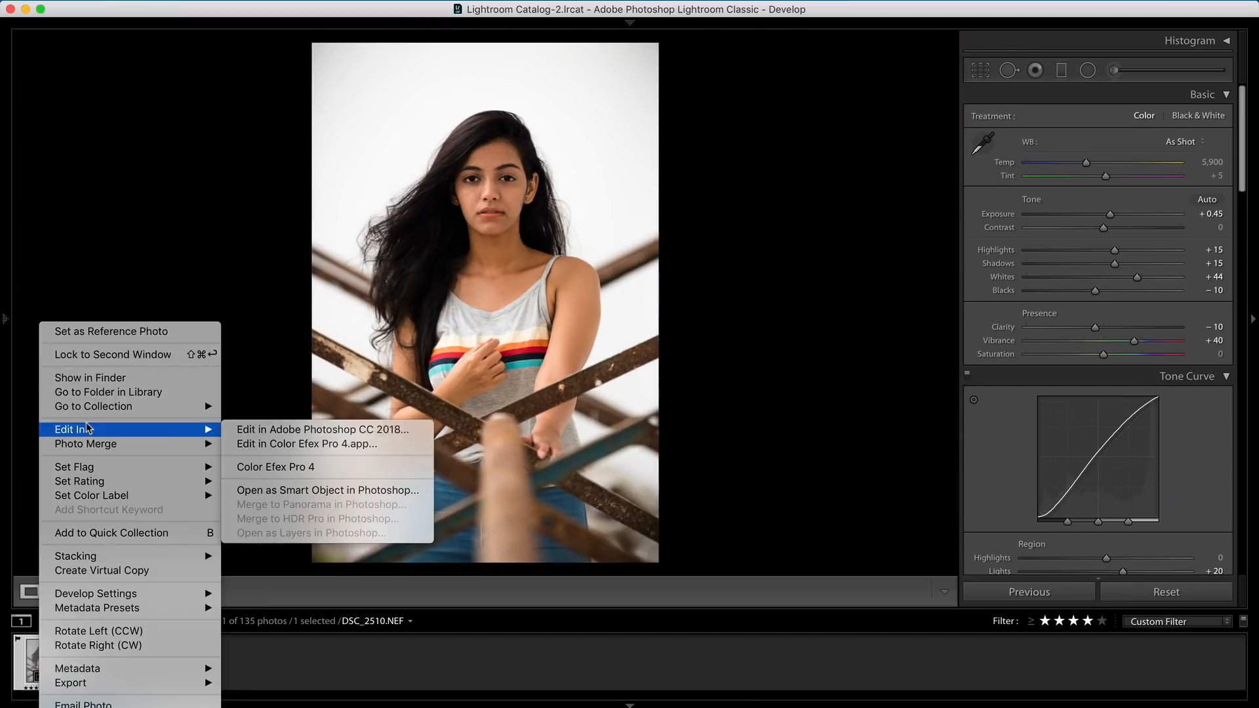
left_click(262, 428)
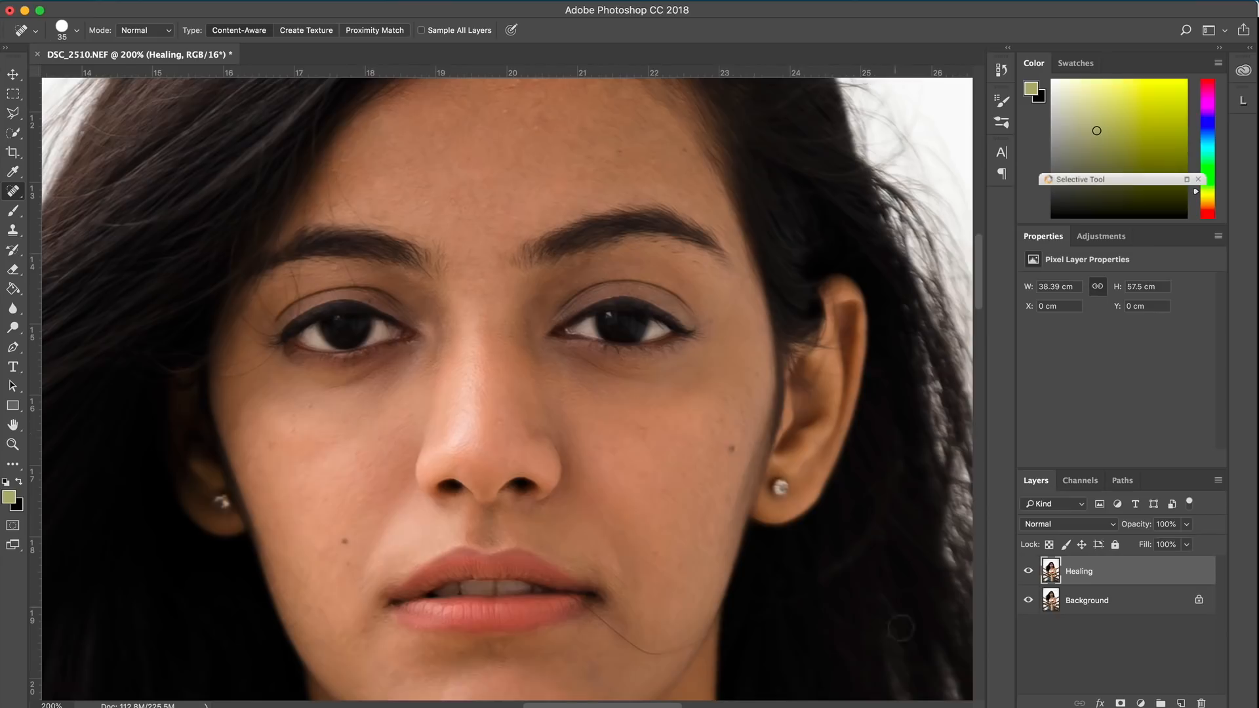
Retouch the stray hair beside the mouth with the Spot Healing Brush on the Healing layer, undoing an unwanted stroke.
left_click_drag(643, 590, 664, 692)
key("super+z")
left_click_drag(562, 615, 650, 314)
left_click(482, 299)
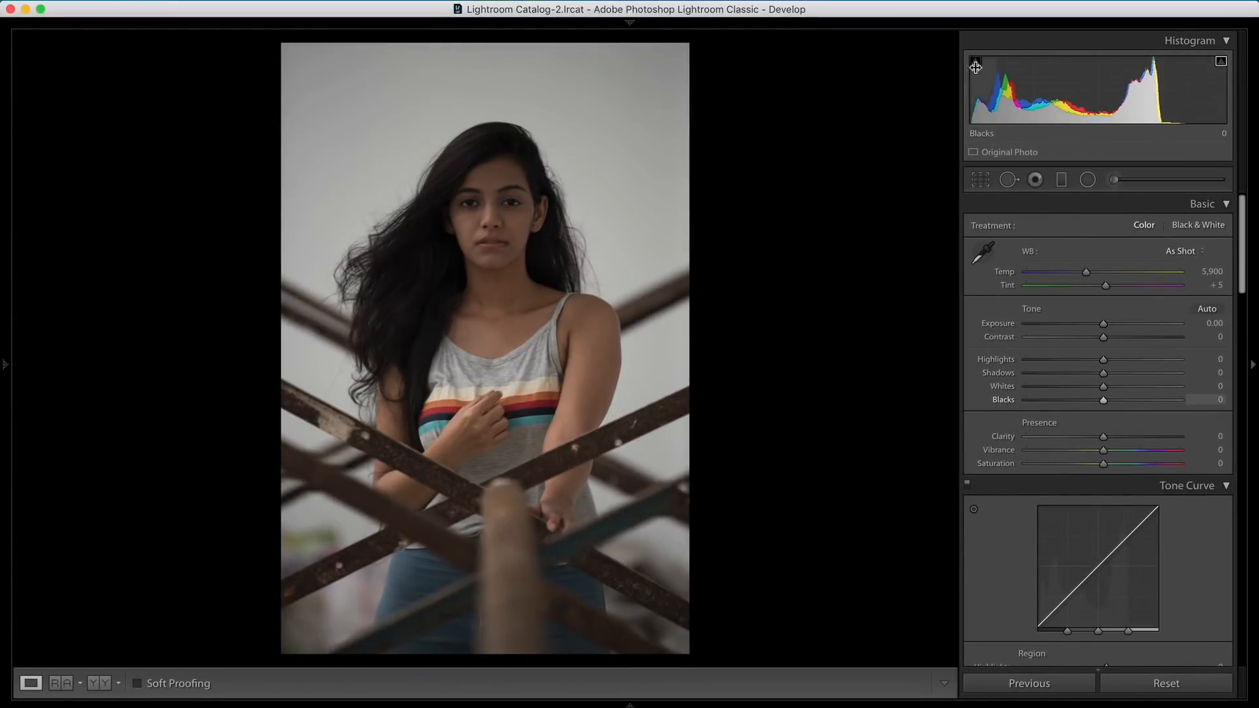
Try a strong Exposure increase of +3.05 on the unedited portrait in Lightroom and reset it to 0.
left_click_drag(1104, 323, 1146, 324)
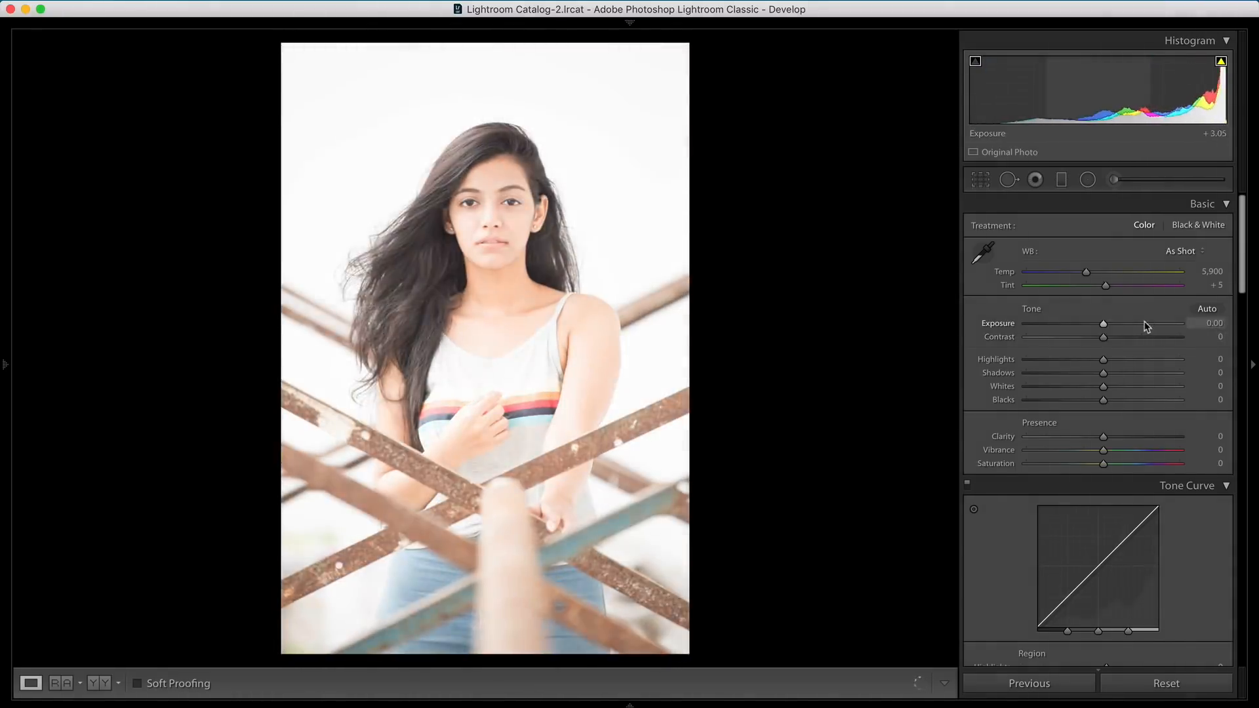
double_click(1146, 324)
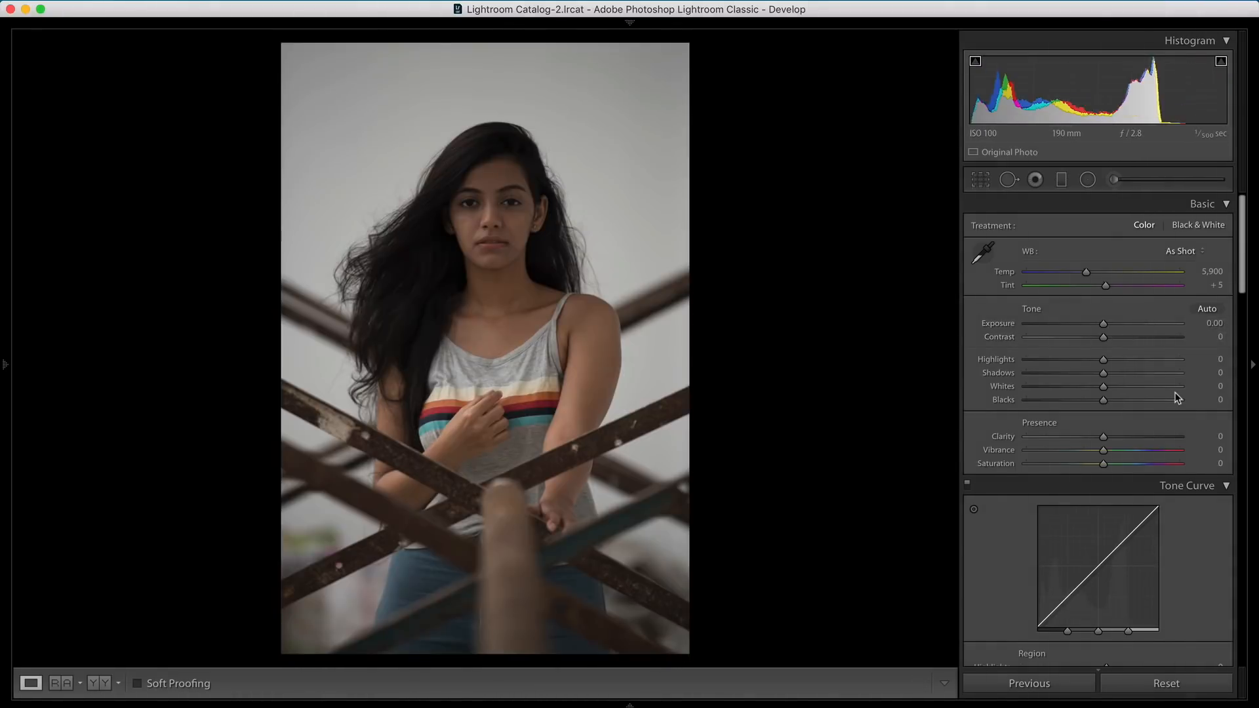
Enable the lens profile corrections for the portrait in the Lens Corrections settings.
scroll(1177, 397, "down", 10)
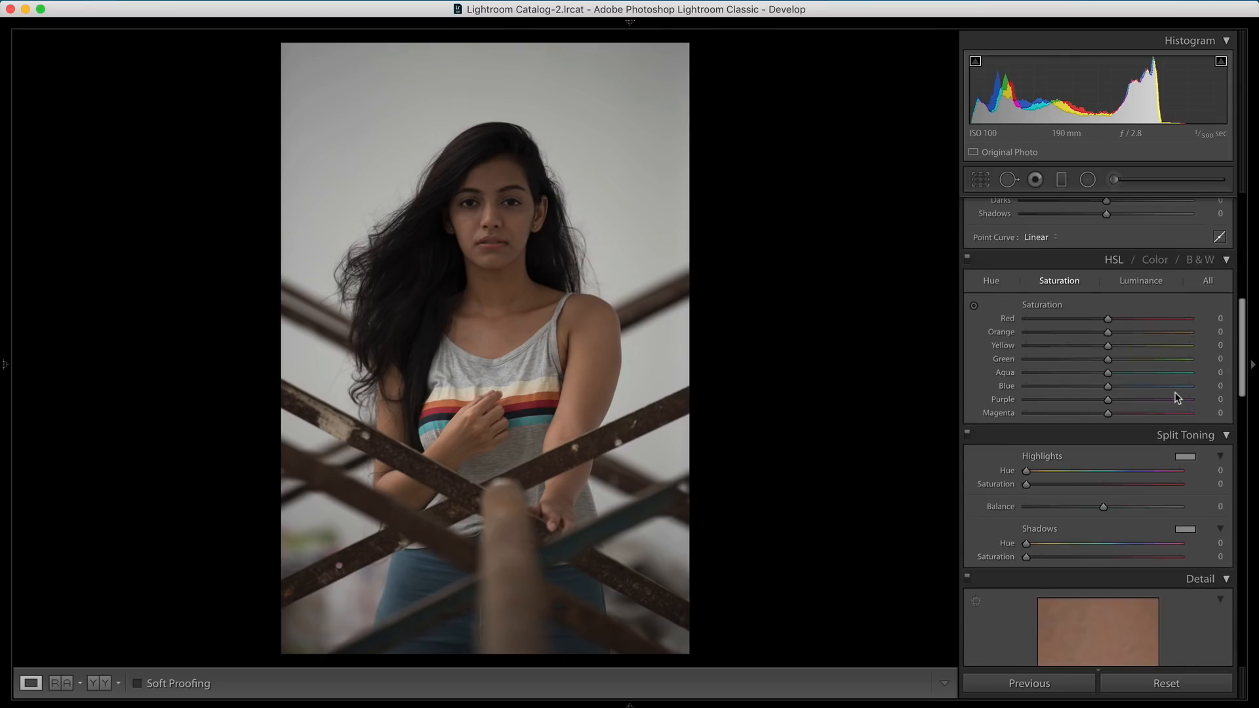
scroll(1177, 397, "down", 8)
scroll(1176, 397, "down", 5)
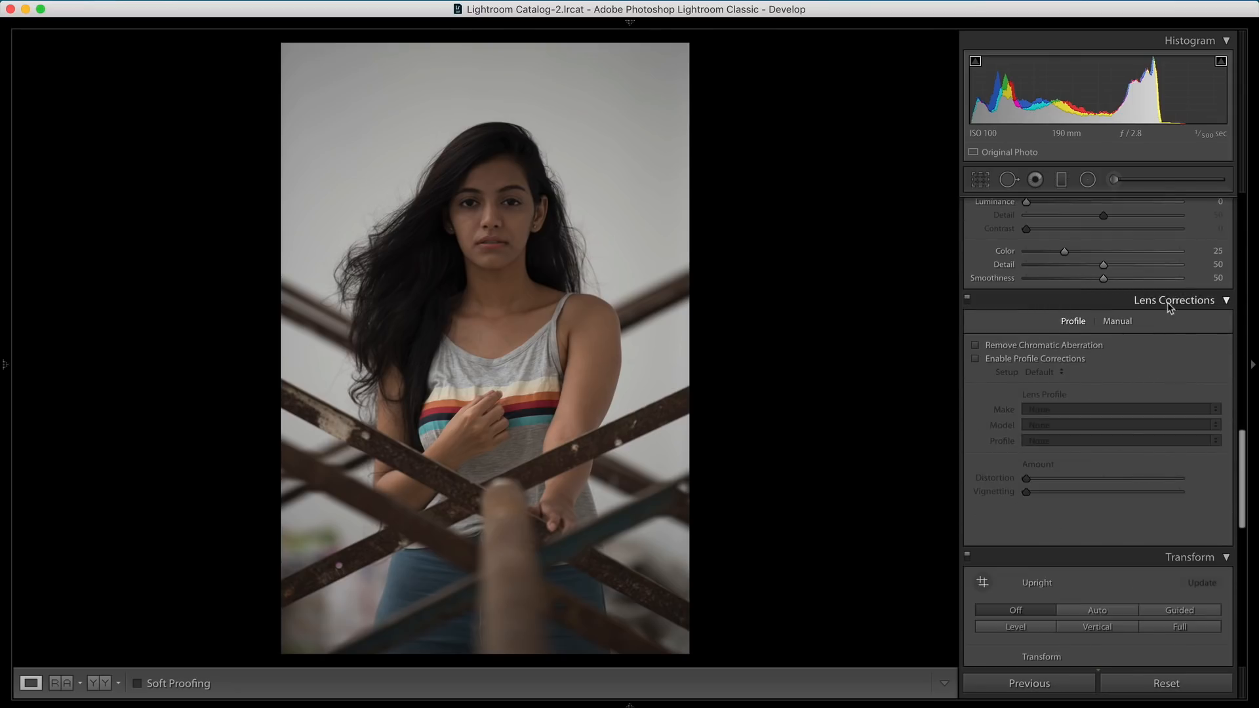
left_click(1040, 364)
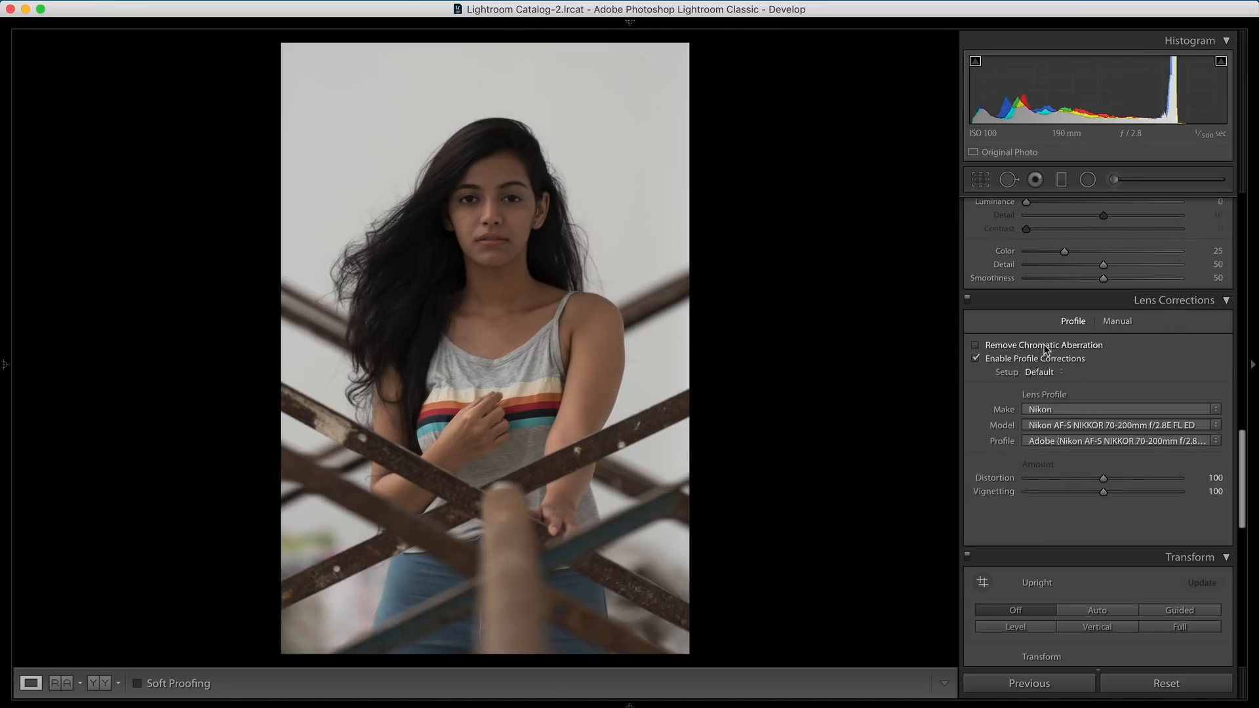
Lower the Distortion amount of the lens profile correction, undoing the first attempt.
left_click_drag(1102, 477, 858, 483)
key("super+z")
left_click_drag(1041, 467, 999, 478)
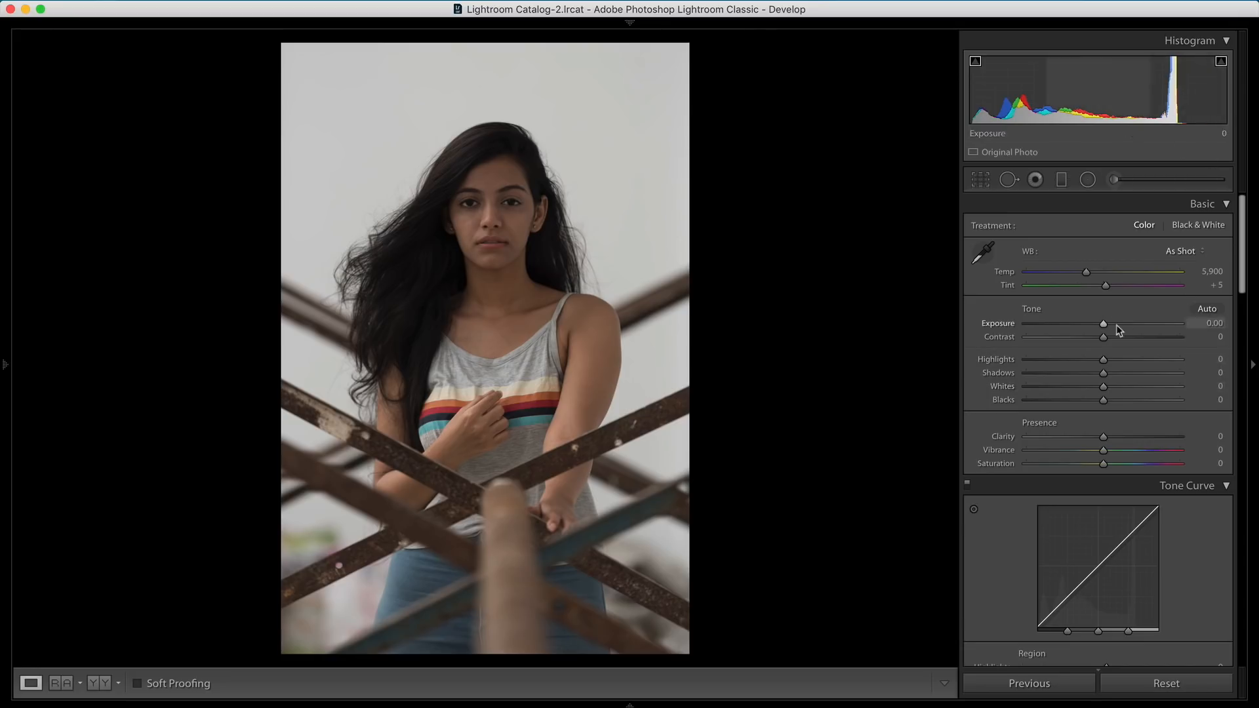
Set the photo's Exposure to +0.45 after testing +1.60, and check the face up close.
left_click_drag(1103, 324, 1108, 324)
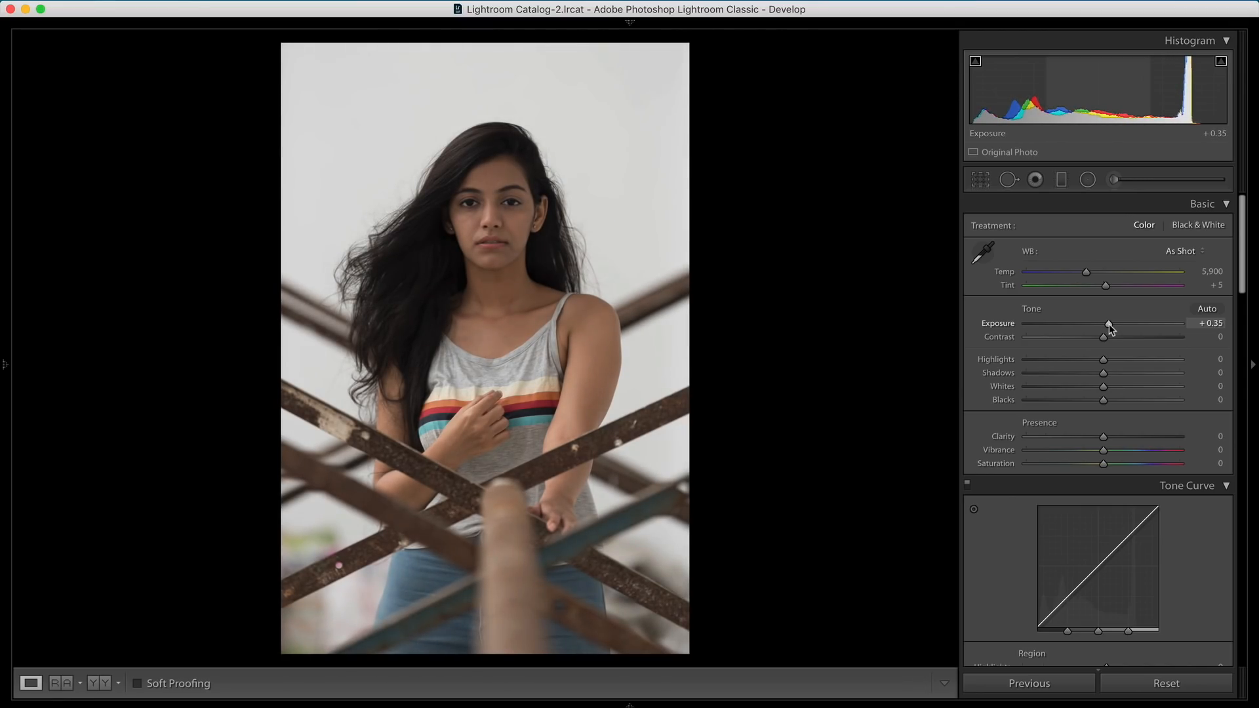
left_click_drag(1108, 324, 1110, 323)
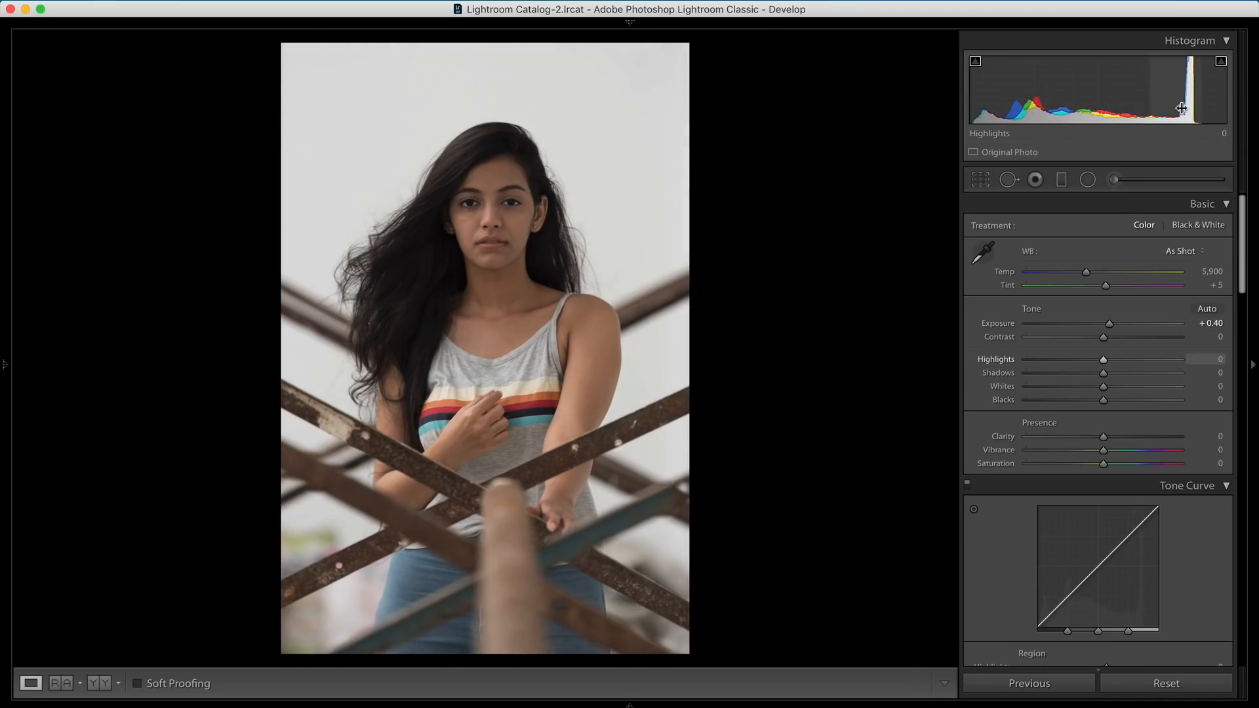
mouse_move(1108, 325)
left_mouse_down()
mouse_move(1169, 328)
mouse_move(1051, 339)
mouse_move(1184, 332)
mouse_move(1128, 328)
left_mouse_up()
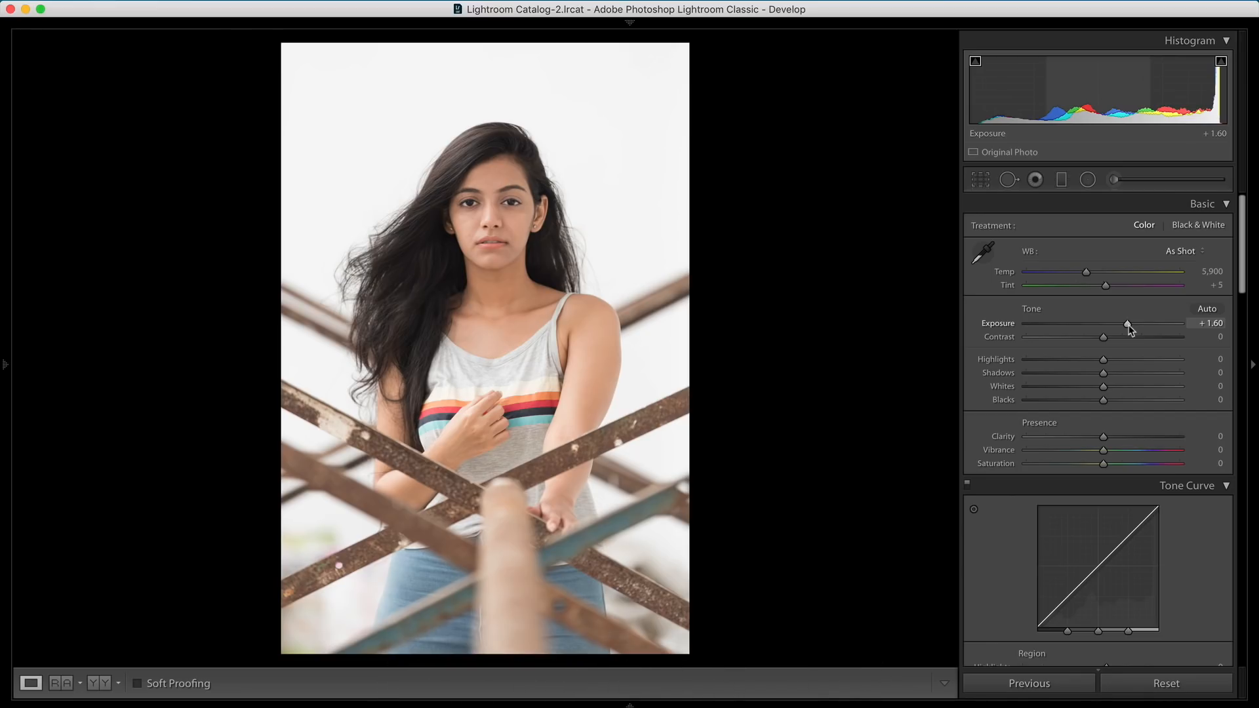
left_click_drag(1127, 329, 1111, 327)
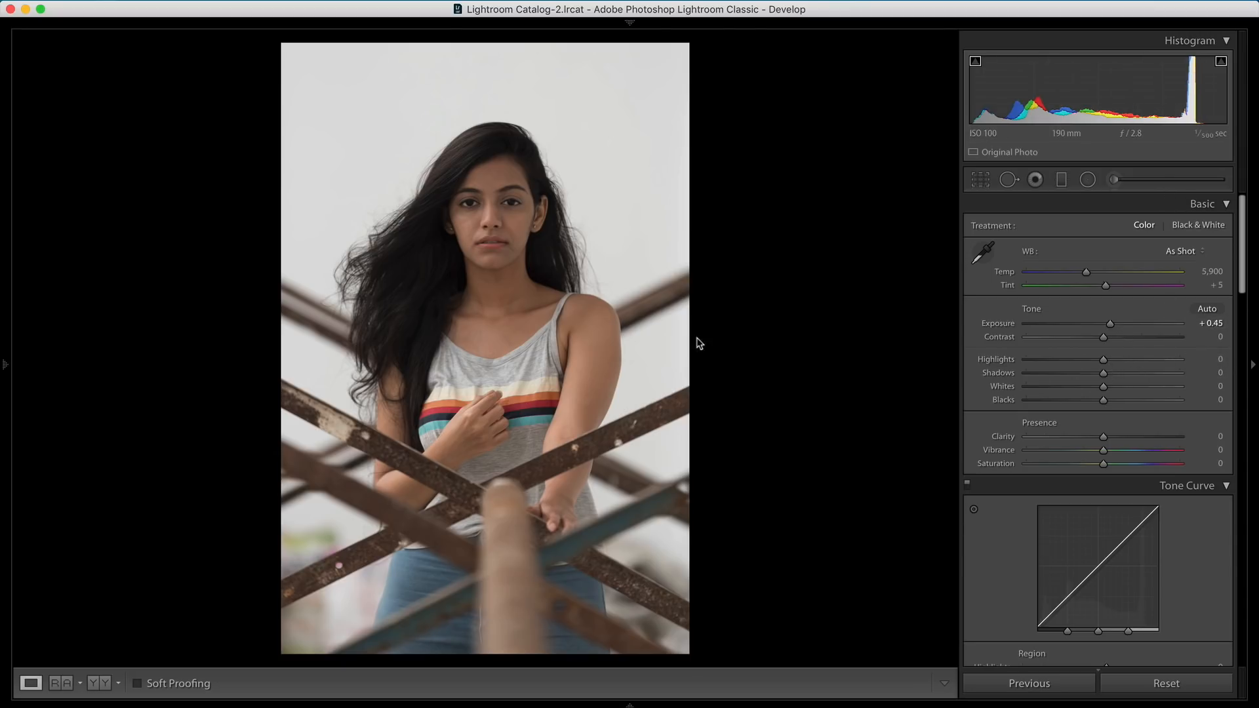
left_click(518, 218)
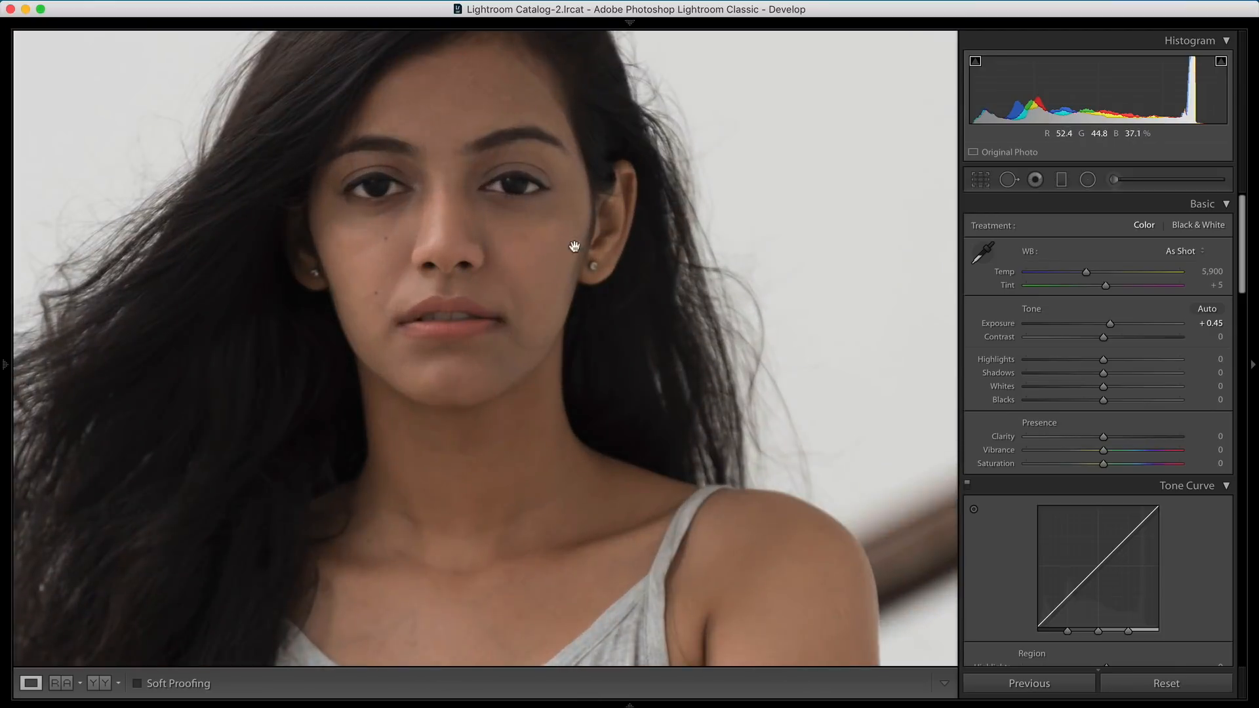
left_click_drag(579, 258, 643, 328)
left_click(661, 339)
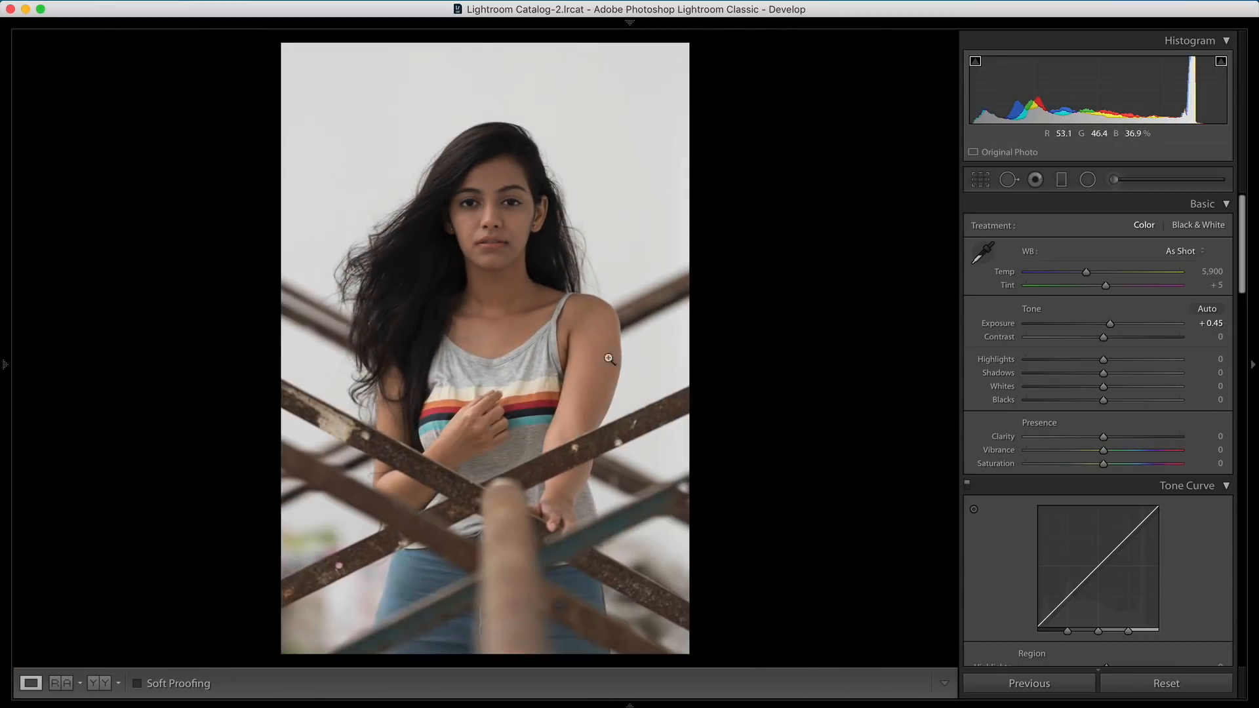
Set Highlights to +15 and Shadows to +15, testing the extreme values of each.
left_click_drag(1104, 364, 978, 372)
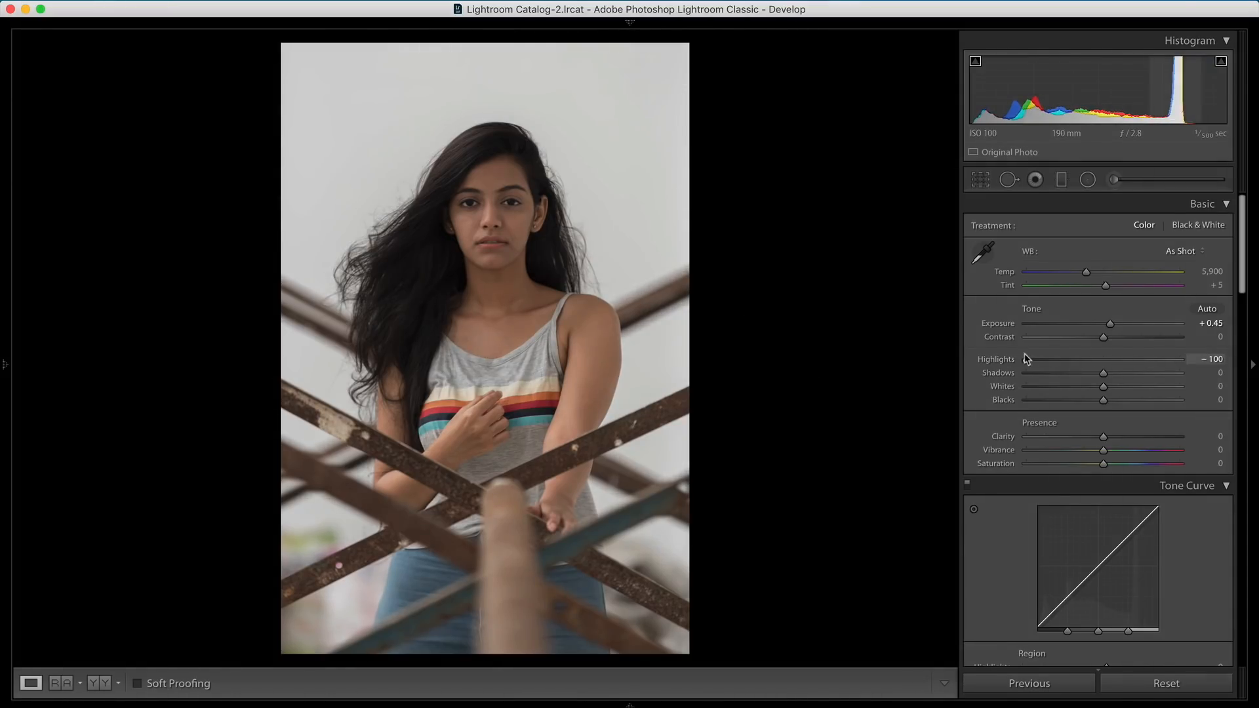
left_click_drag(1027, 362, 1115, 364)
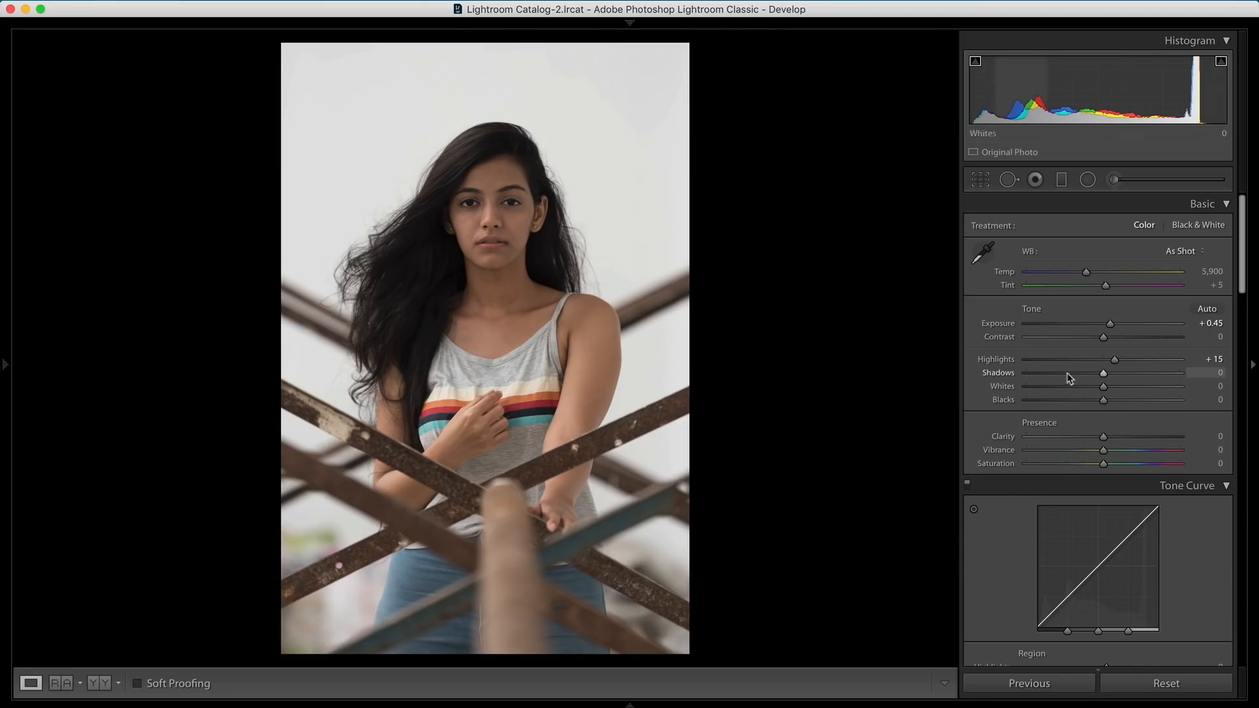
left_click_drag(1105, 374, 1188, 371)
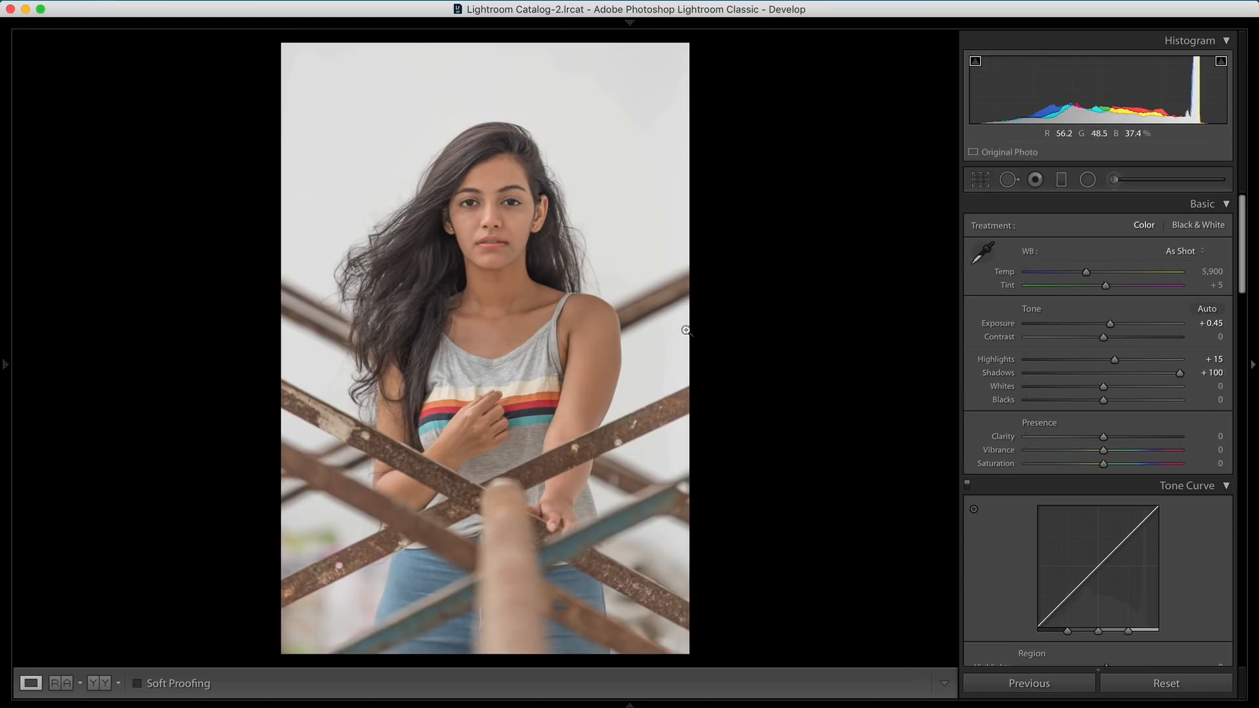
left_click_drag(1179, 372, 1120, 379)
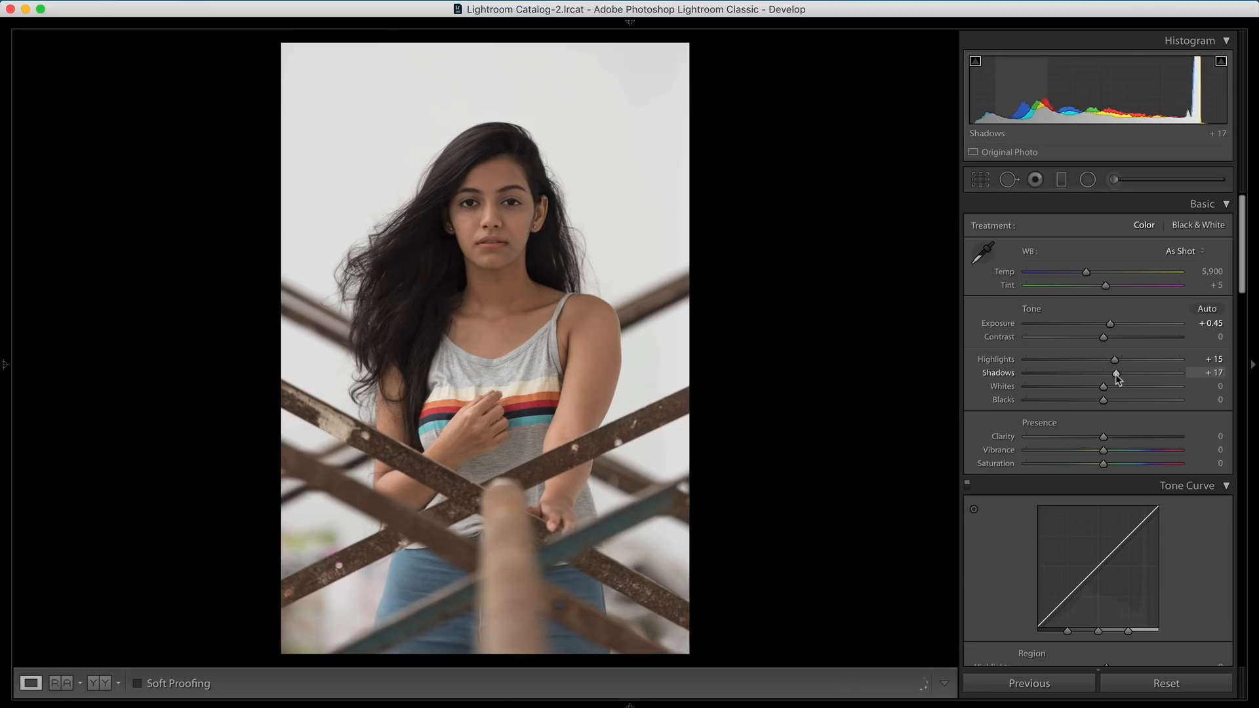
left_click_drag(1115, 374, 1112, 373)
left_click_drag(1119, 373, 1245, 377)
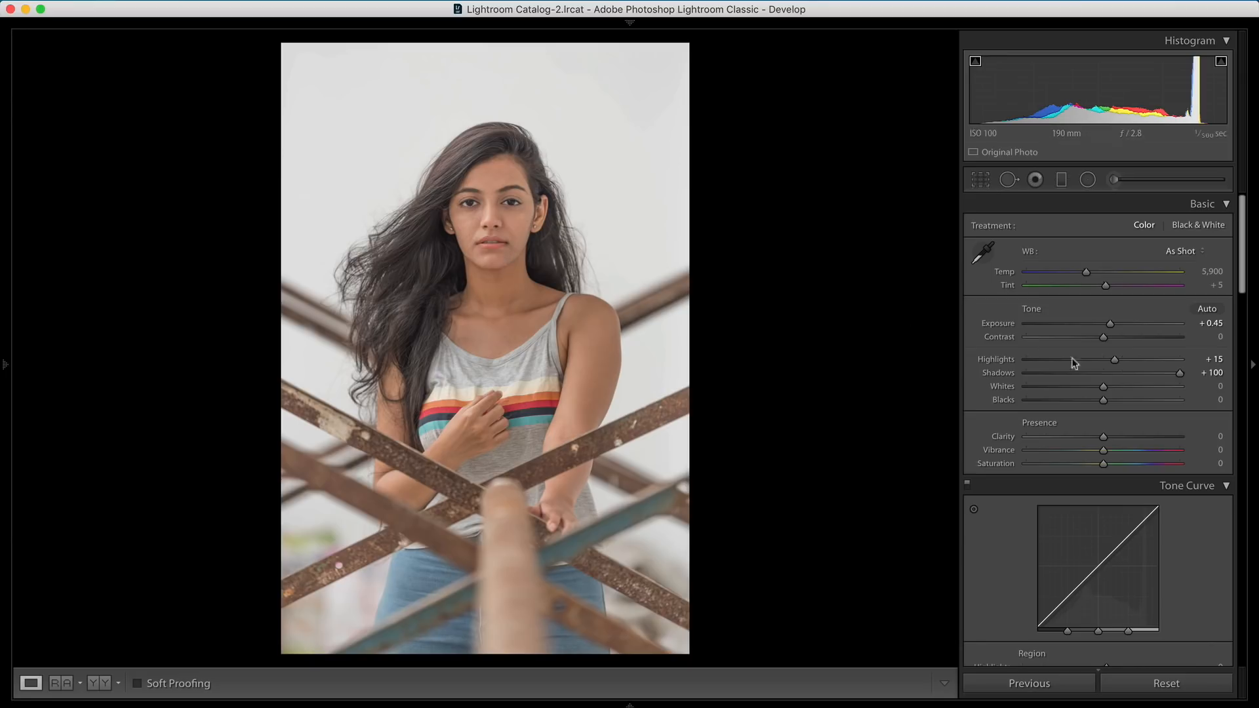
left_click(1116, 374)
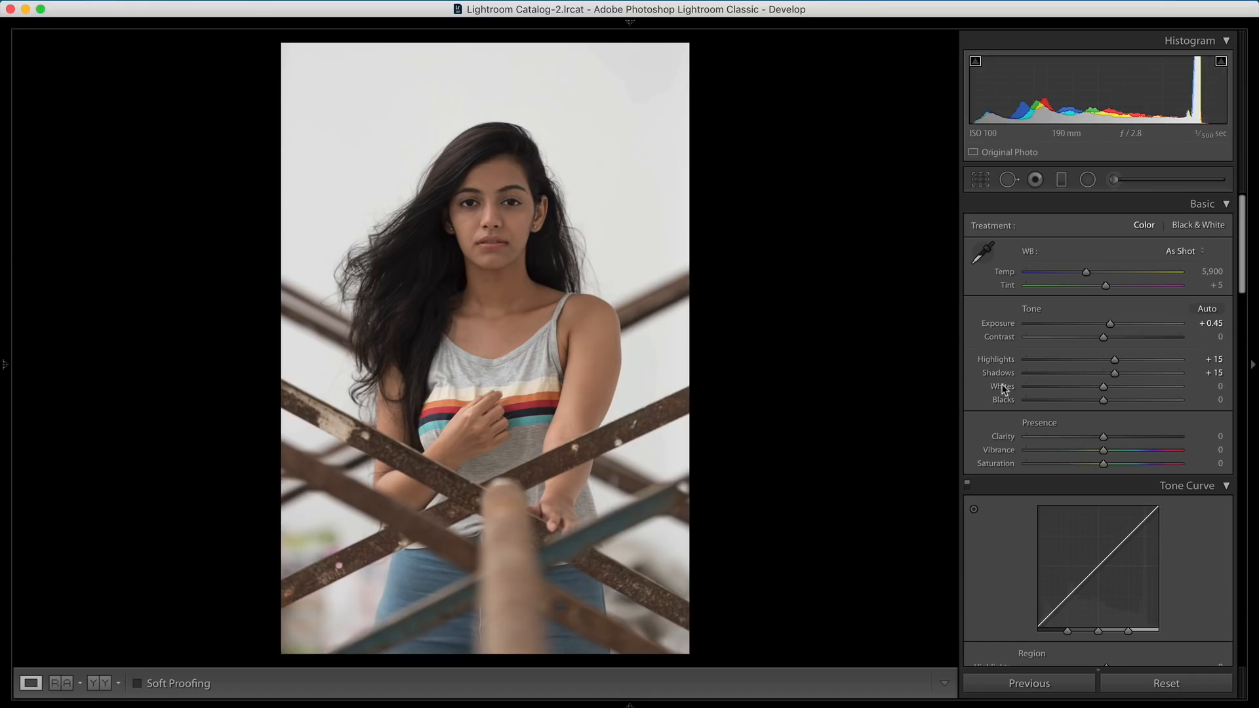
Set Whites to +44 and Blacks to −15 using the clipping preview, and compare the photo before and after.
left_click(1104, 387, "alt")
mouse_move(1104, 387)
left_mouse_down()
mouse_move(1167, 387)
mouse_move(1072, 406)
mouse_move(1091, 403)
left_mouse_up()
key("alt")
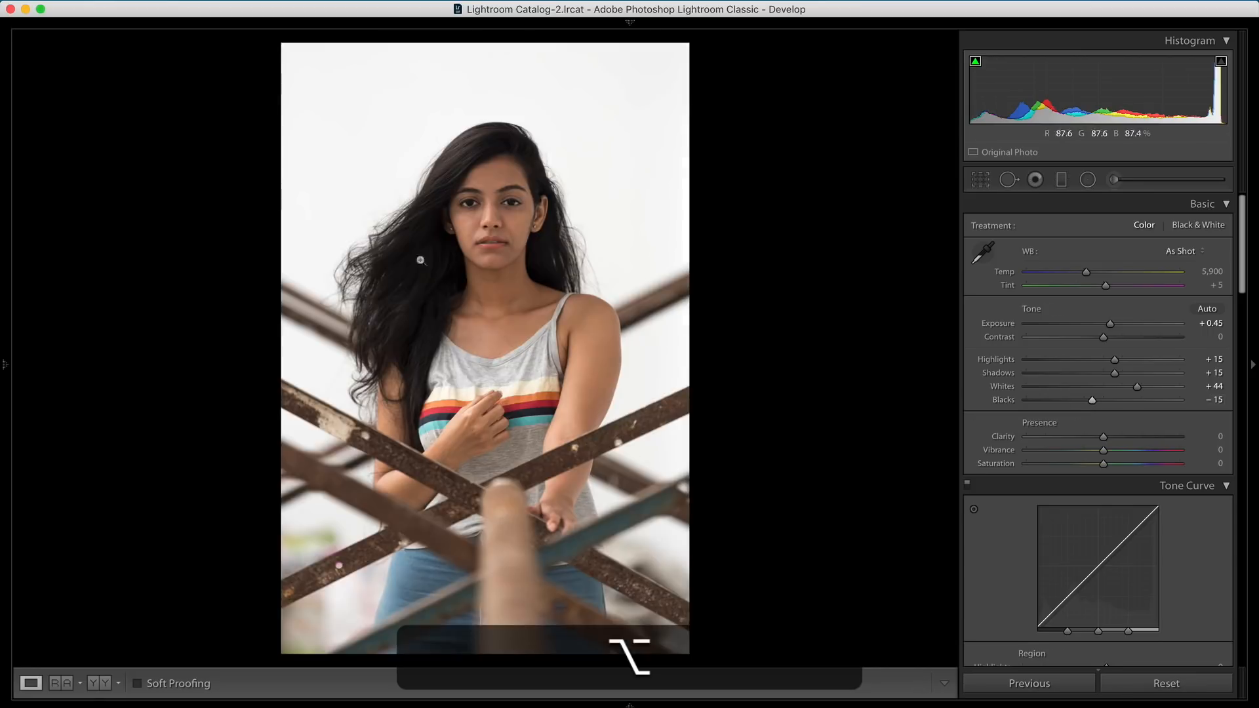
left_click(489, 202)
left_click(490, 202)
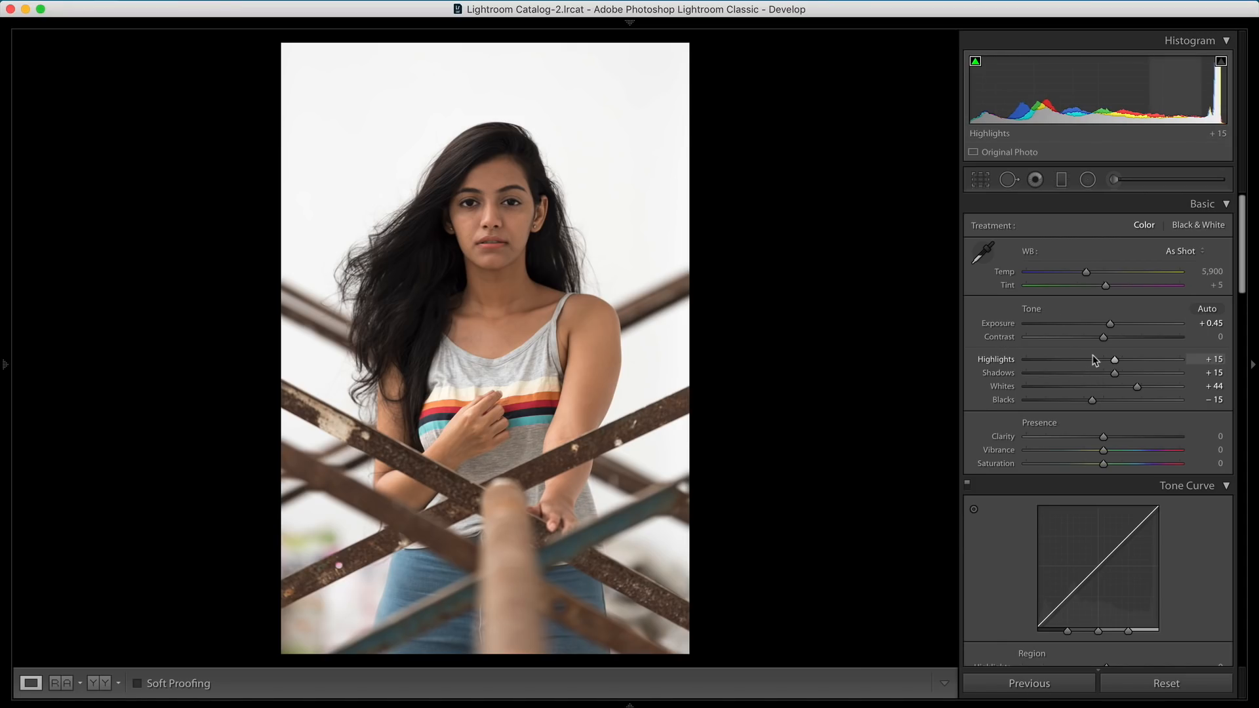
key("backslash")
key("backslash")
key("backslash")
key("backslash")
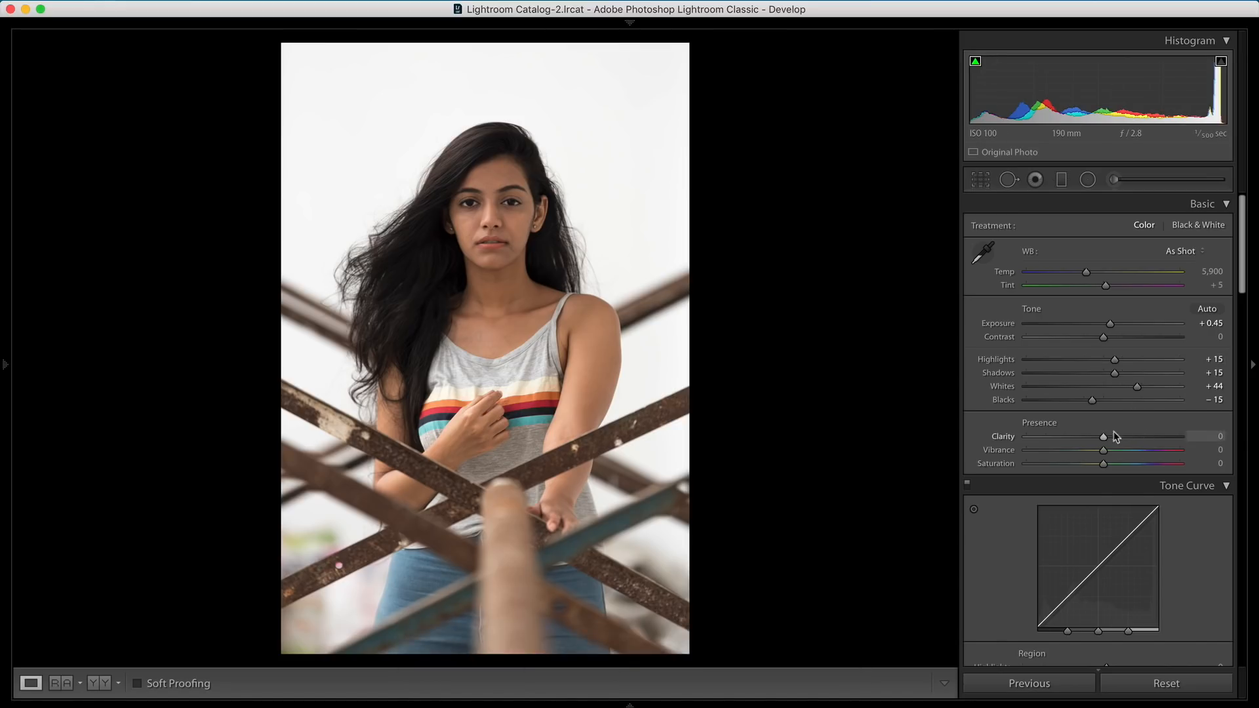
Try Clarity at +100 and −21, and Shadows at +100, reverting each change.
left_click_drag(1102, 437, 1182, 439)
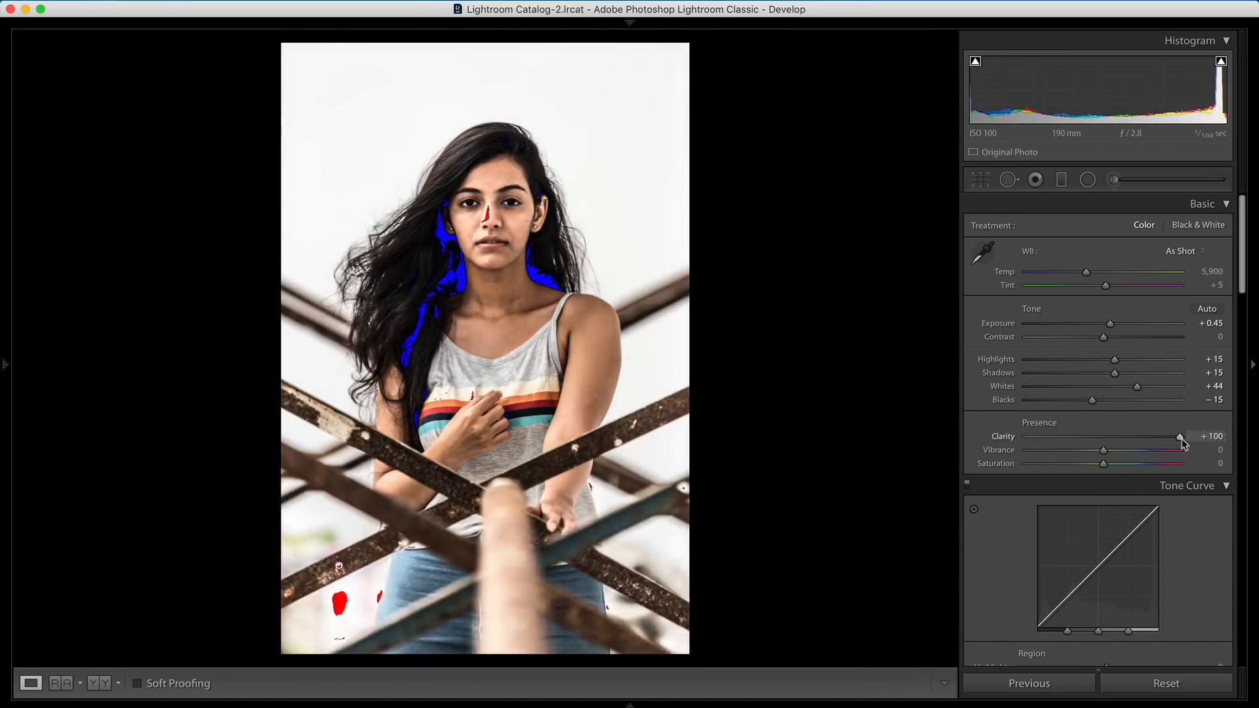
key("super+z")
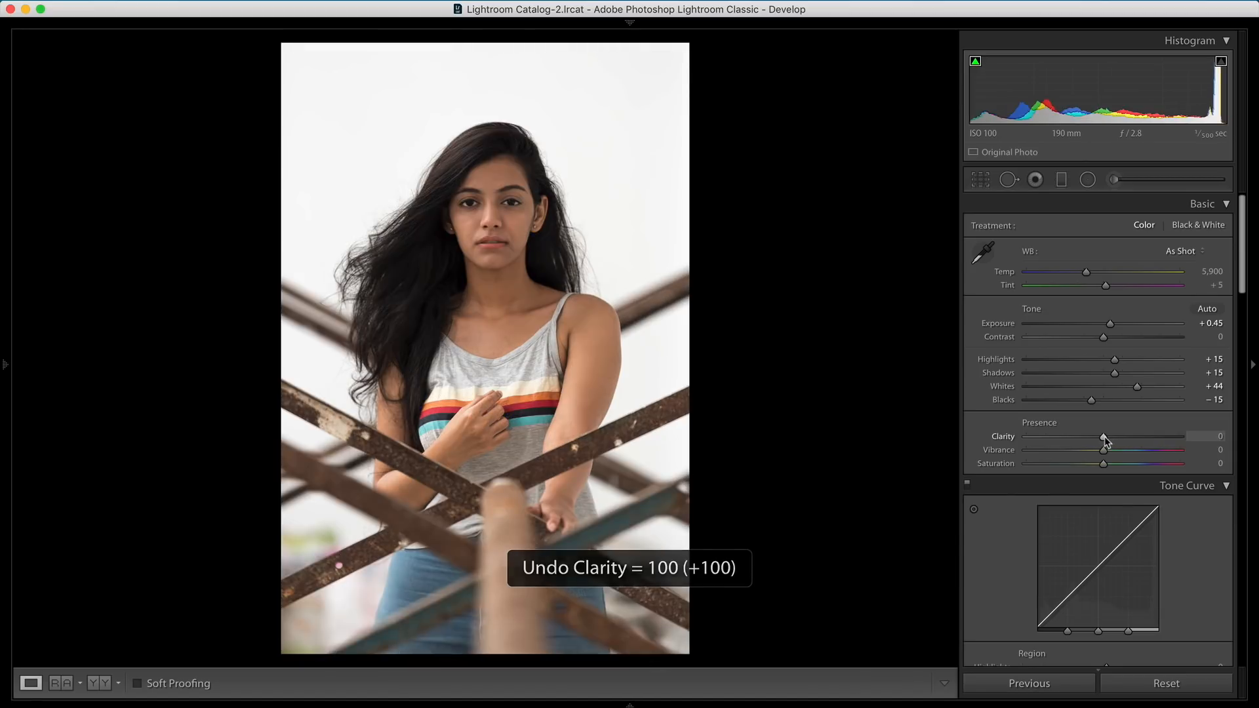
mouse_move(1104, 438)
left_mouse_down()
mouse_move(1126, 439)
mouse_move(1086, 445)
left_mouse_up()
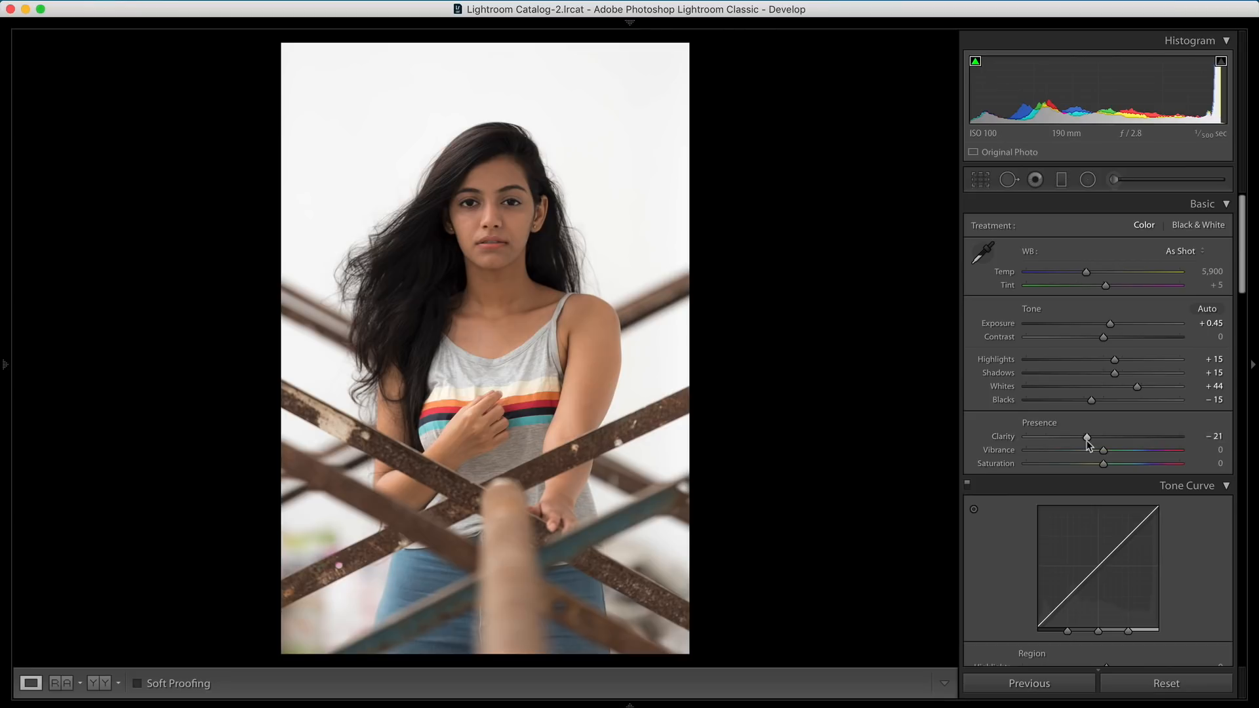
double_click(1088, 438)
left_click(492, 237)
left_click(492, 236)
left_click_drag(1115, 373, 1240, 368)
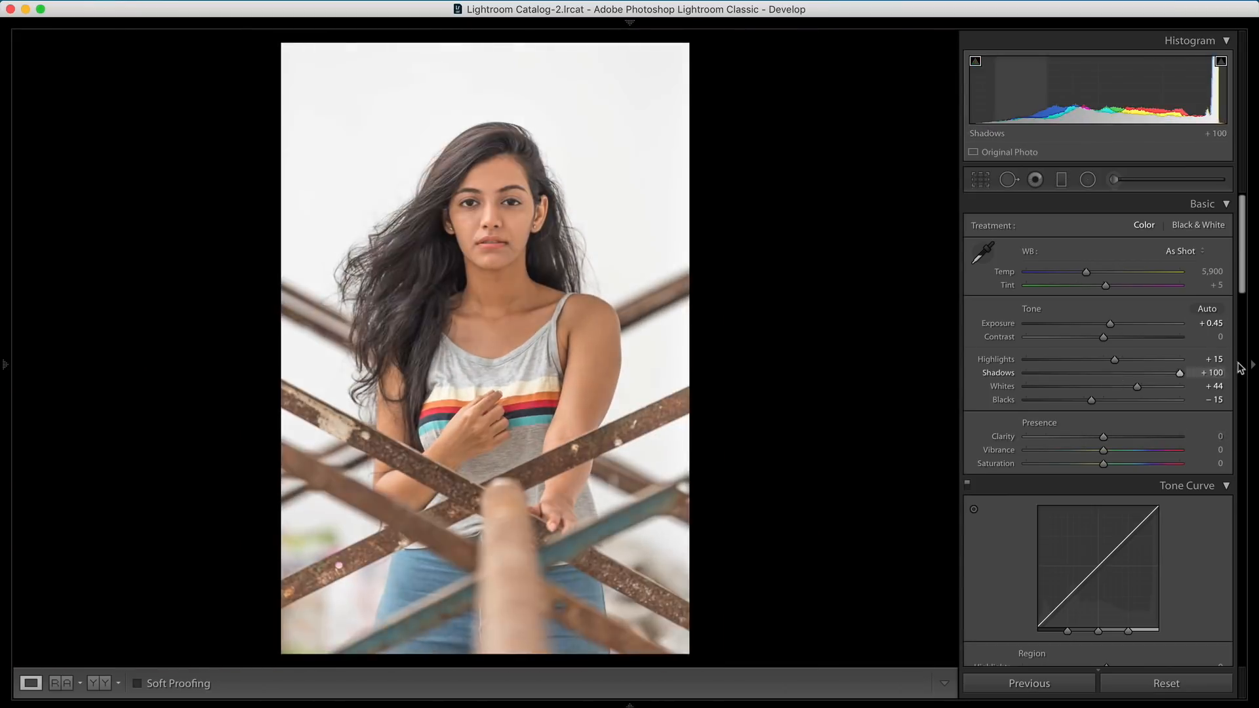
key("super+z")
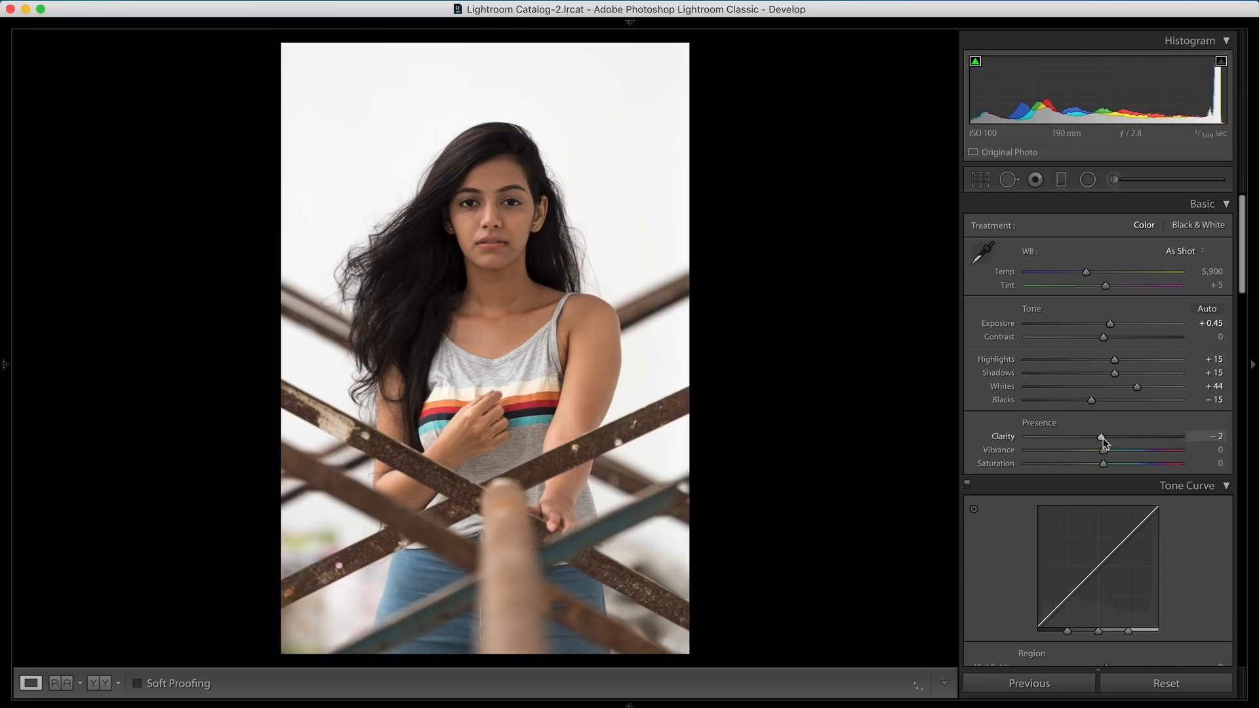
Set Clarity to −10 after inspecting the softened skin on the face up close.
left_click(537, 215)
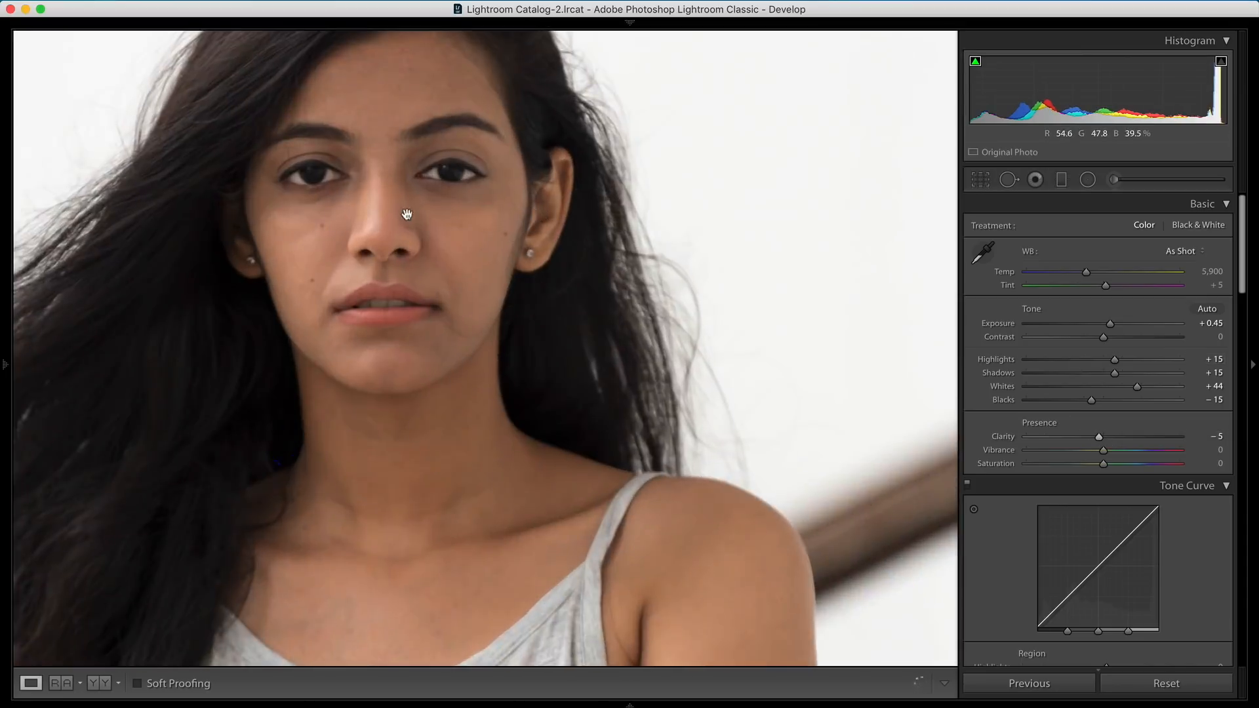
left_click_drag(422, 217, 623, 315)
left_click(585, 326)
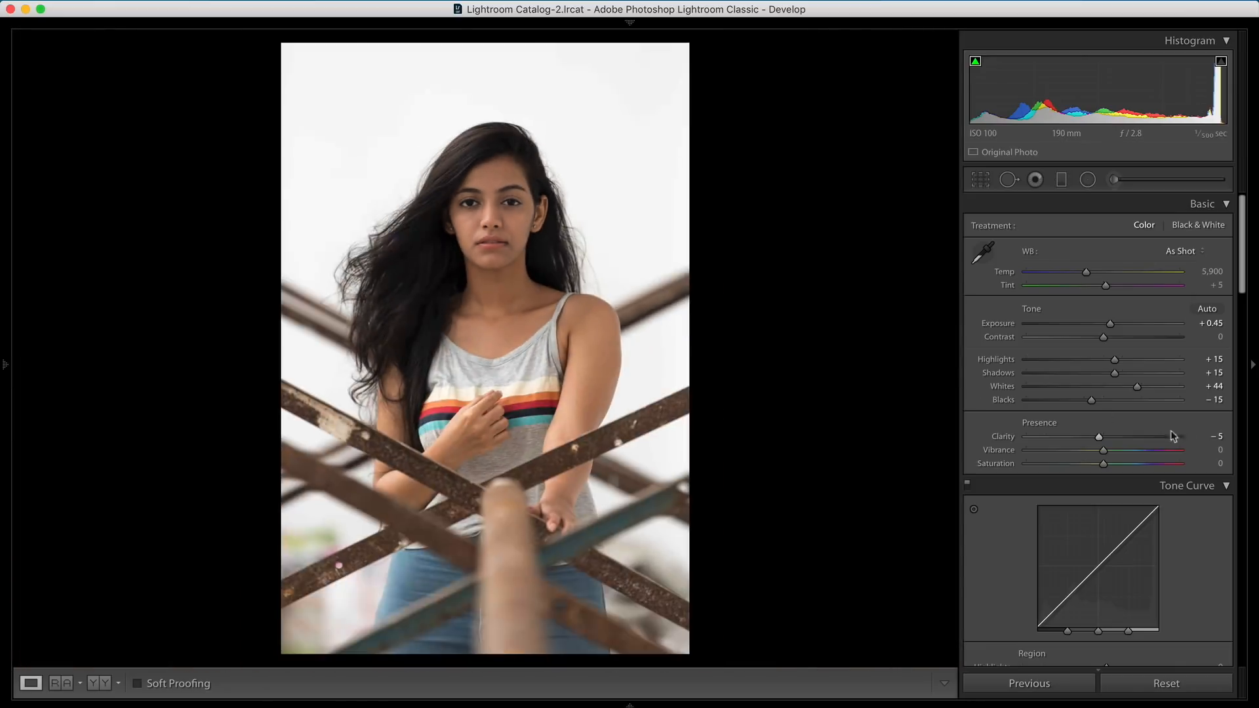
left_click_drag(1101, 439, 1096, 438)
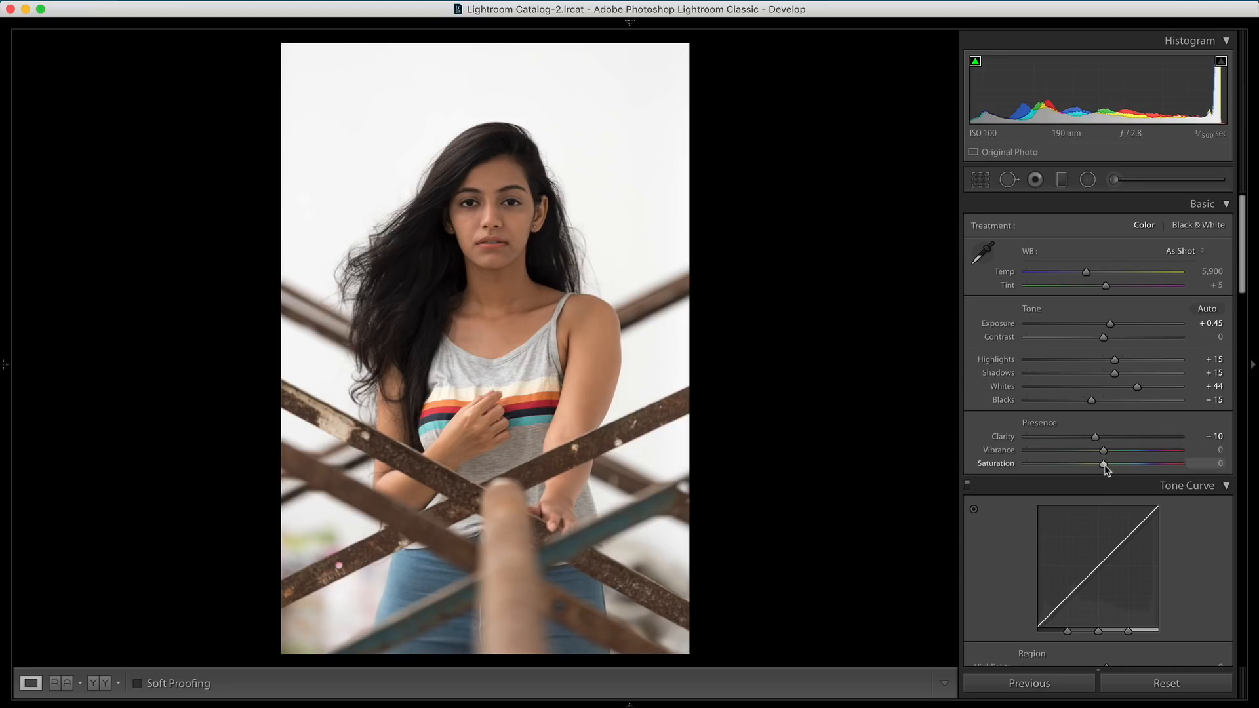
Try Saturation at +100 and undo the change.
left_click_drag(1104, 465, 1254, 461)
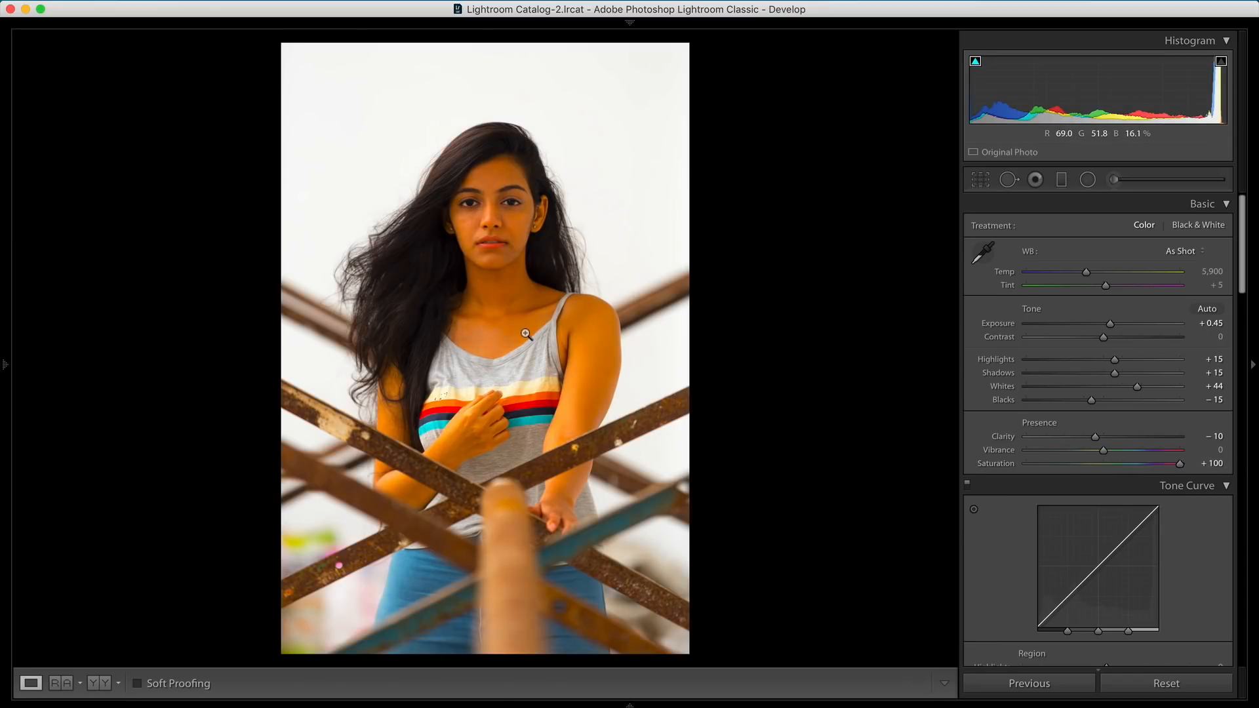
key("super+z")
Try Vibrance at +100, set it to +40 instead, and inspect the skin on the face up close.
left_click_drag(1104, 451, 1190, 456)
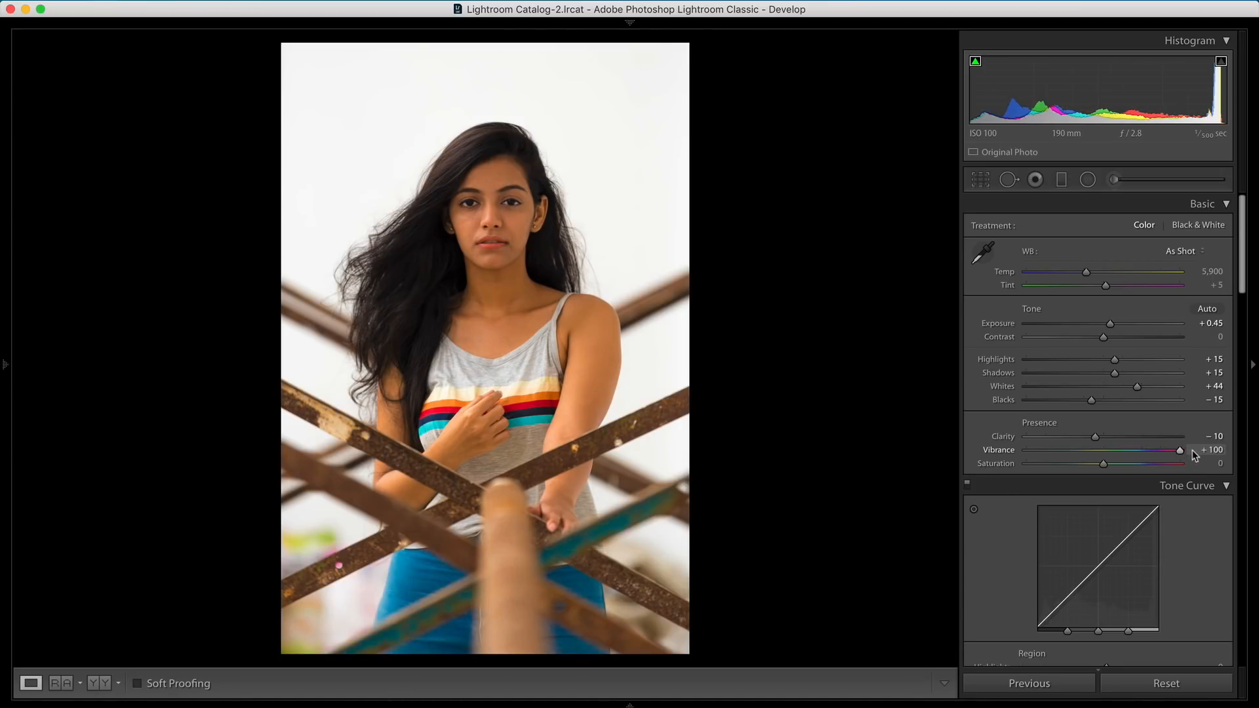
left_click(1106, 451)
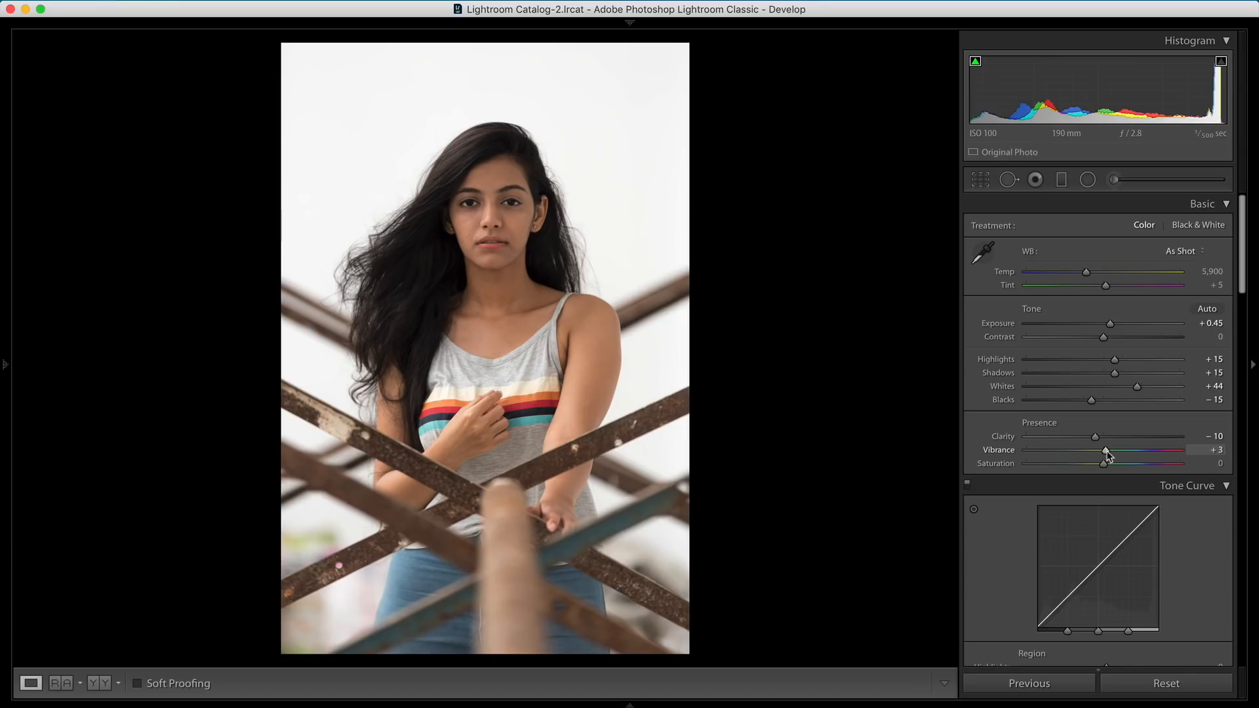
left_click_drag(1111, 450, 1134, 454)
left_click(1134, 452)
left_click(482, 225)
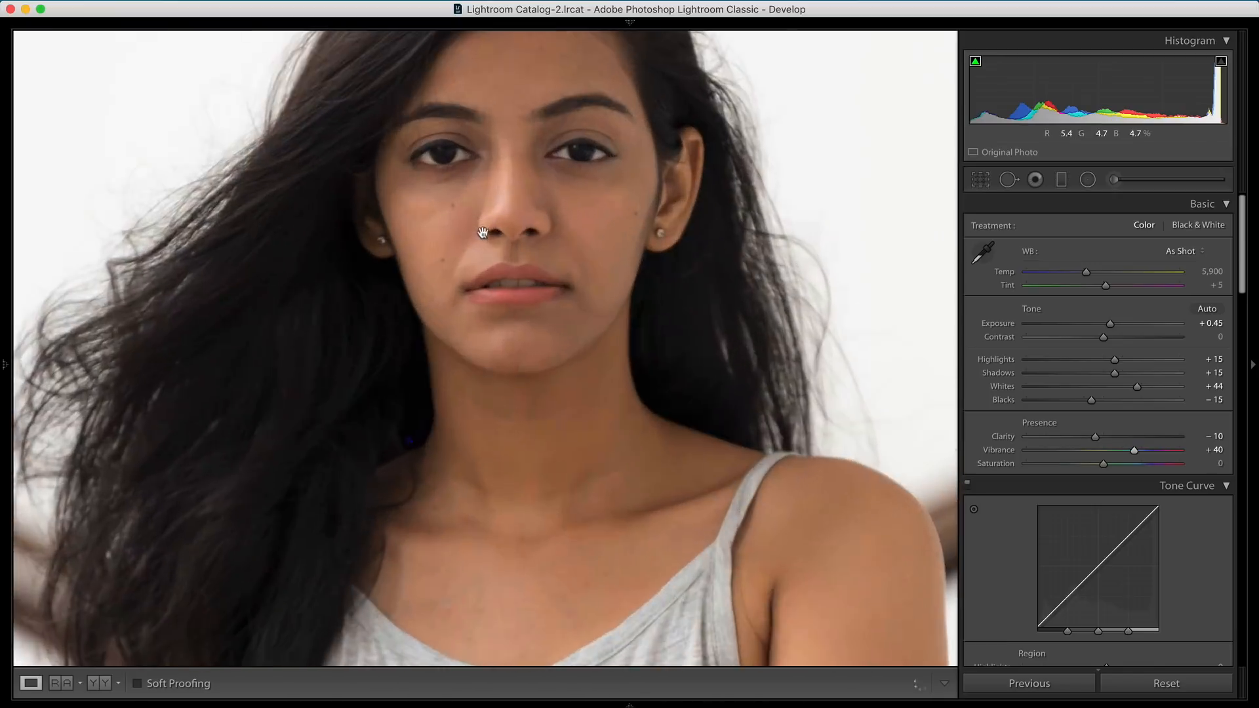
left_click_drag(499, 197, 478, 275)
left_click(485, 253)
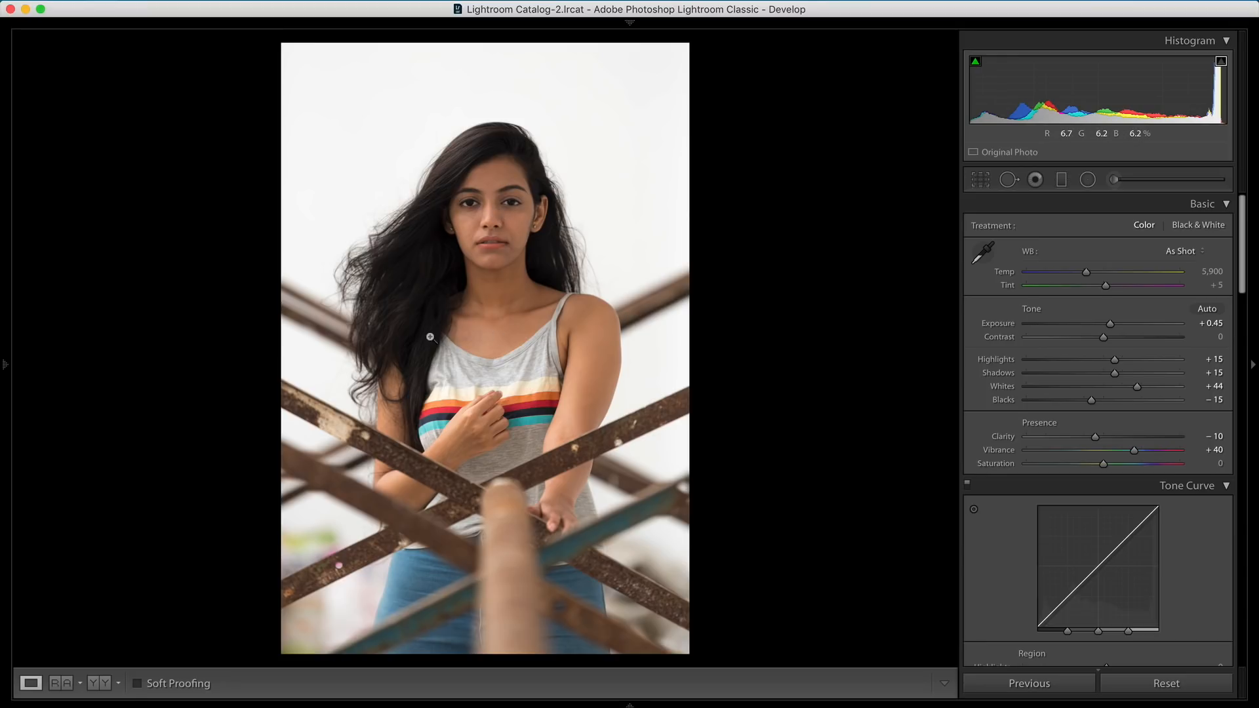
Try an S-shaped tone curve with Lights at +53 and Shadows at −46, and undo it.
scroll(1198, 534, "down", 6)
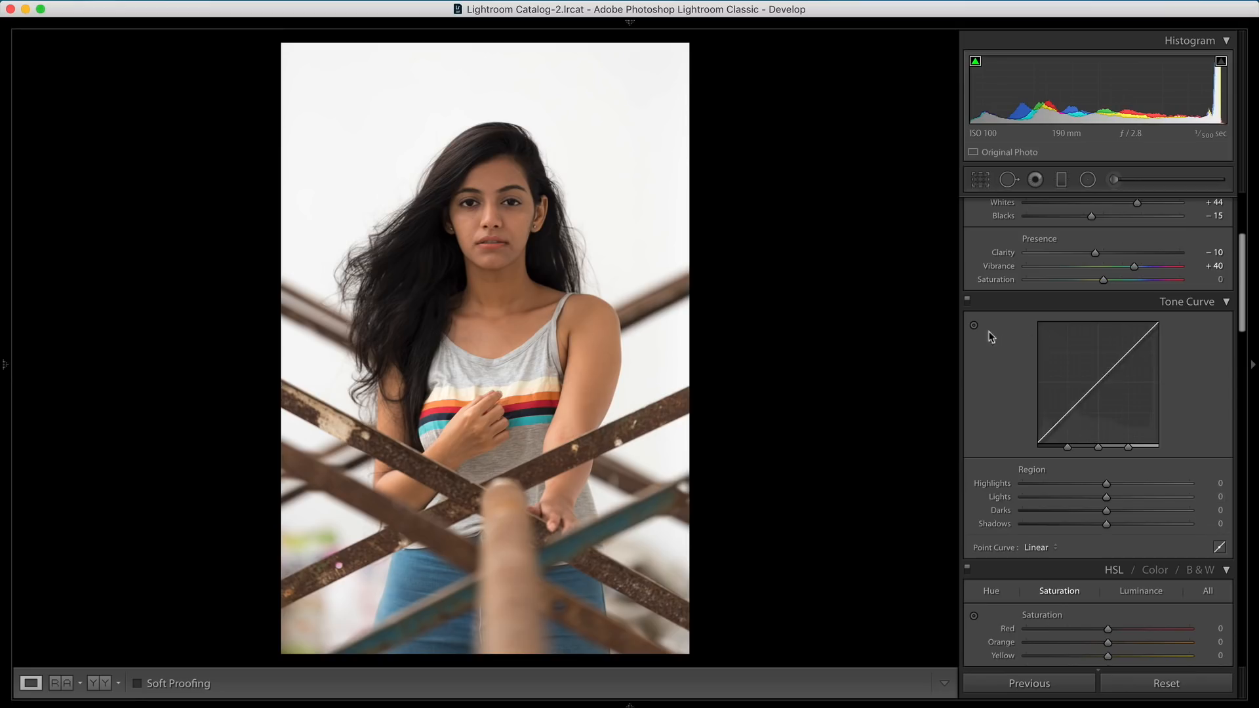
left_click_drag(1118, 378, 1056, 432)
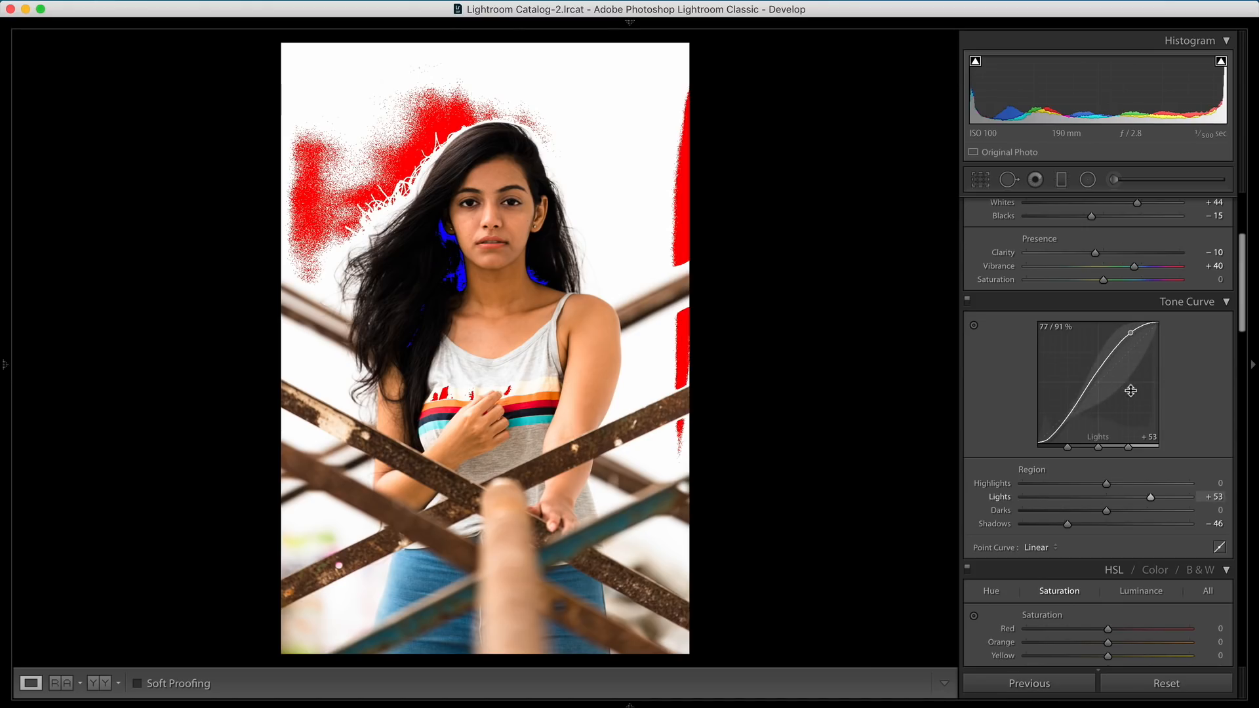
key("super+z")
key("super+z")
key("super+z")
Raise the tone curve's Lights to +20 by sampling the facial skin with the targeted adjustment tool.
left_click(476, 210)
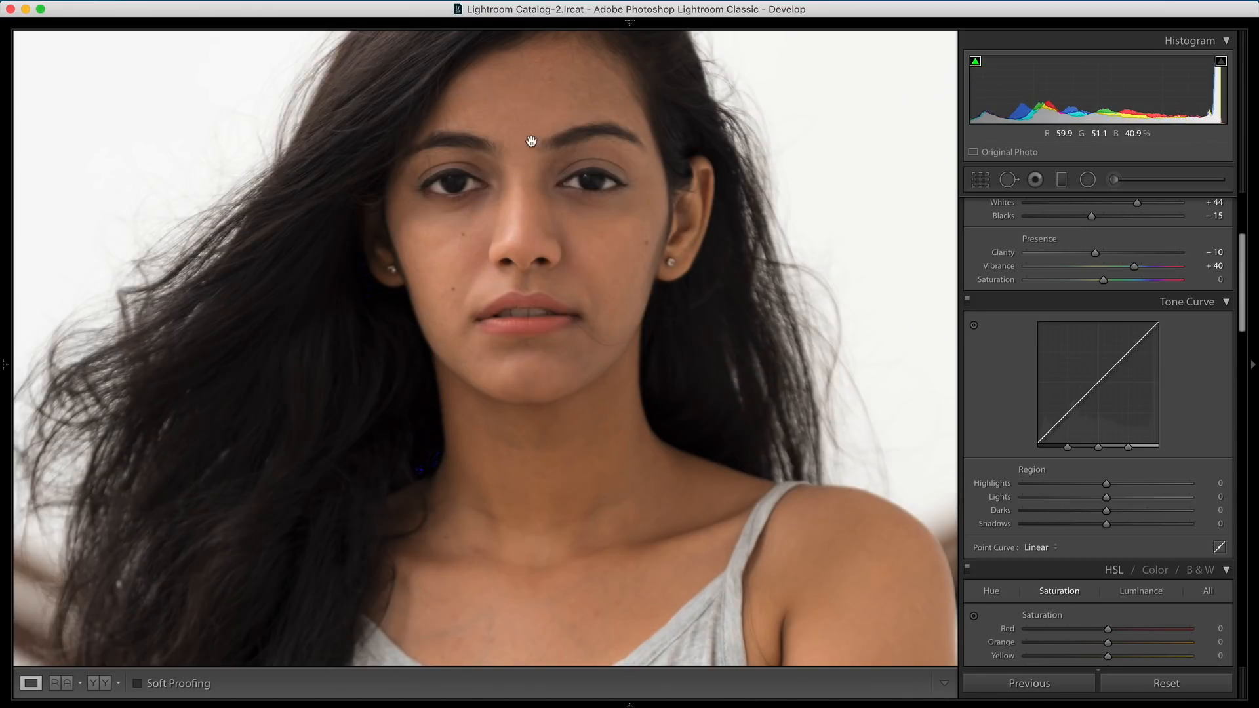
left_click(230, 486)
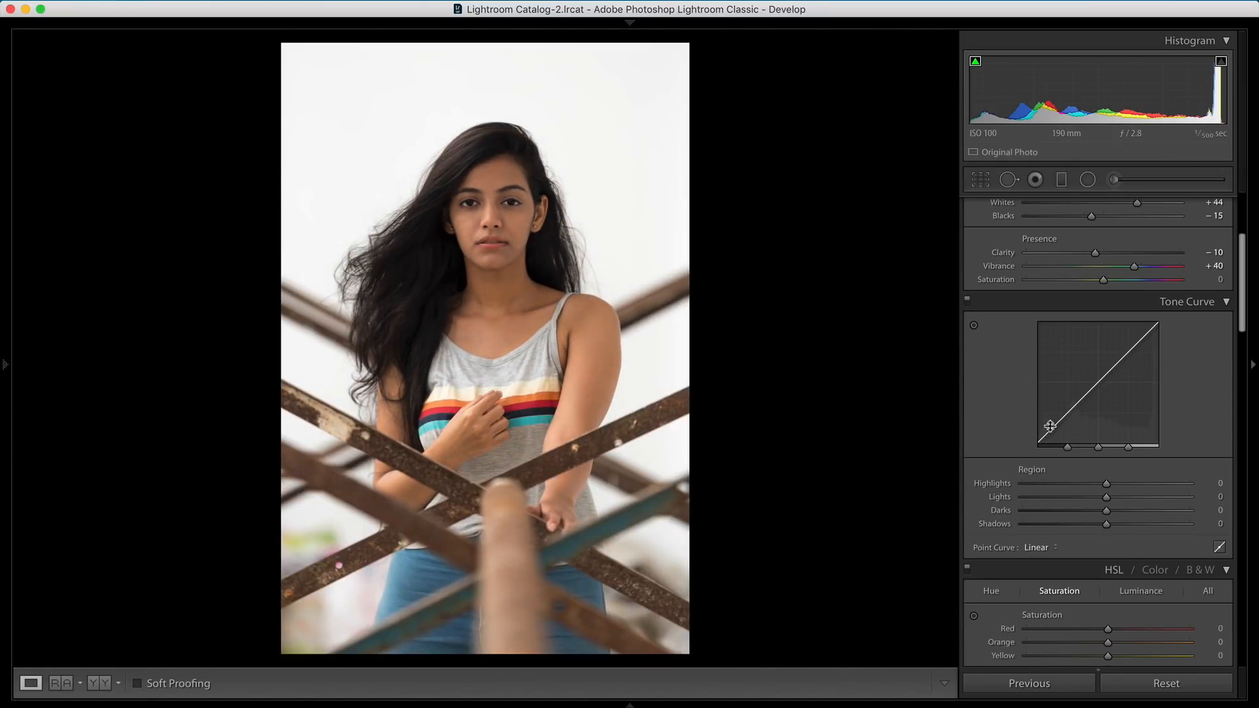
left_click(974, 326)
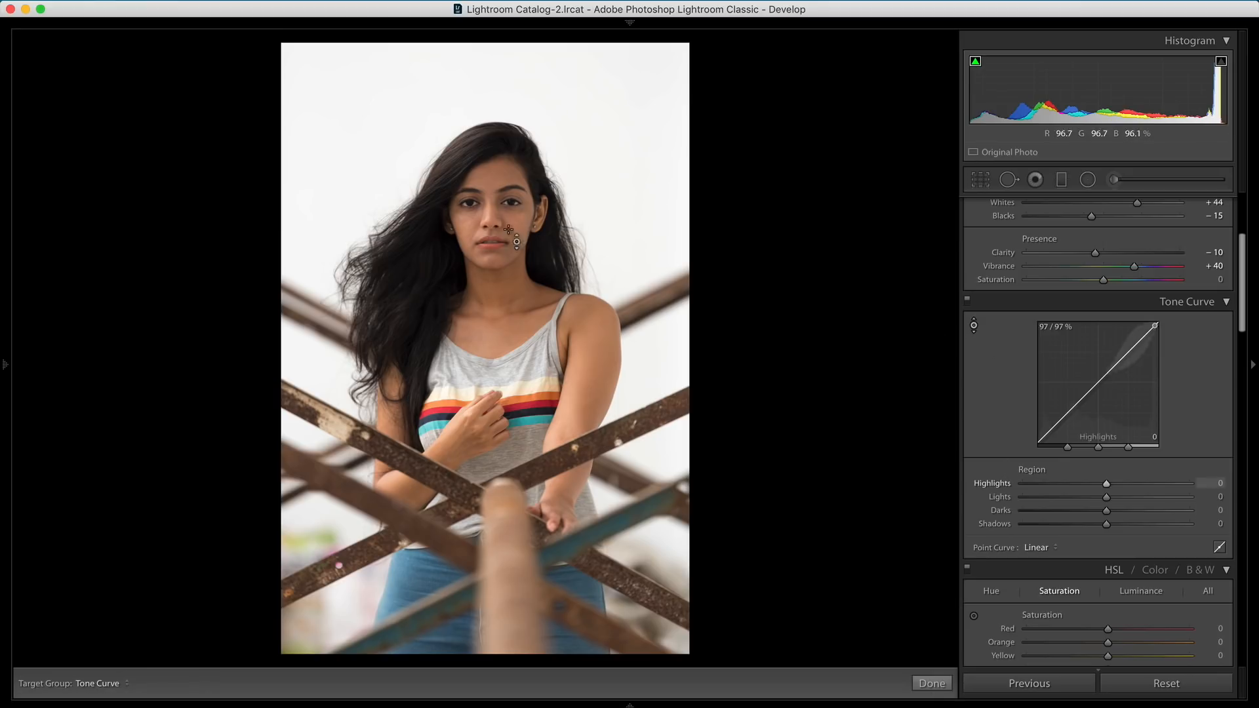
key("super+equal")
key("super+equal")
key("super+equal")
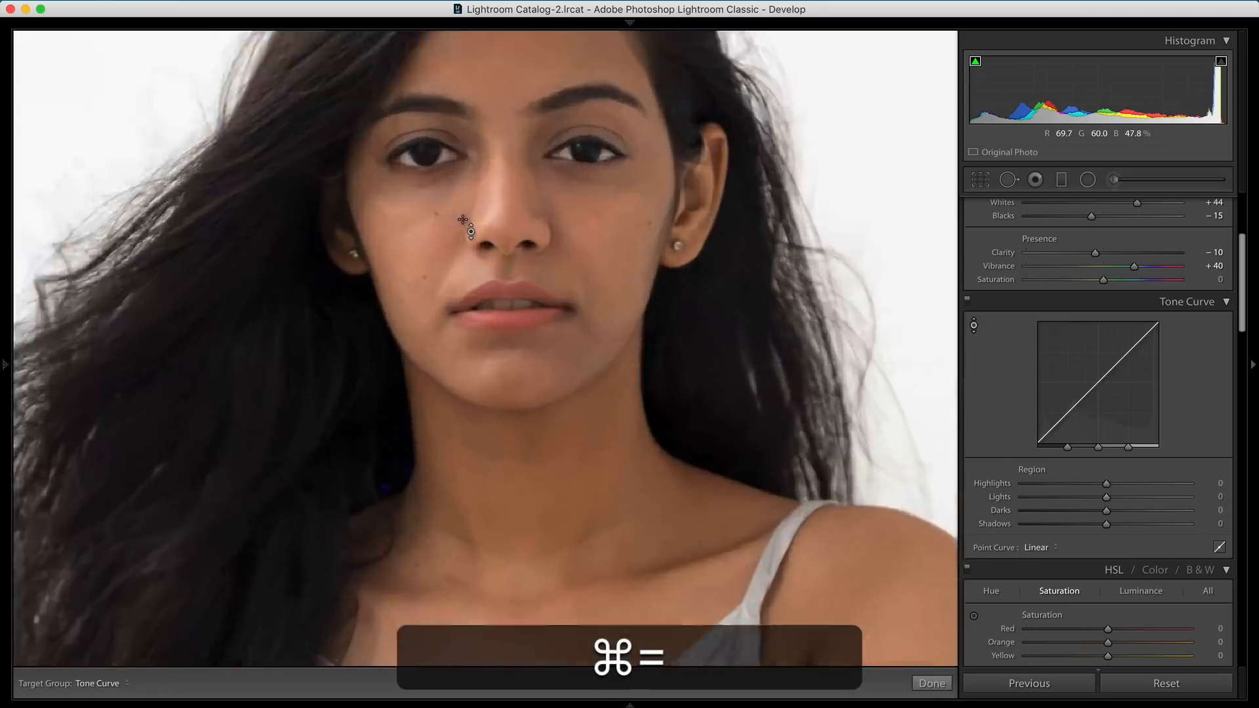
left_click_drag(442, 263, 536, 353)
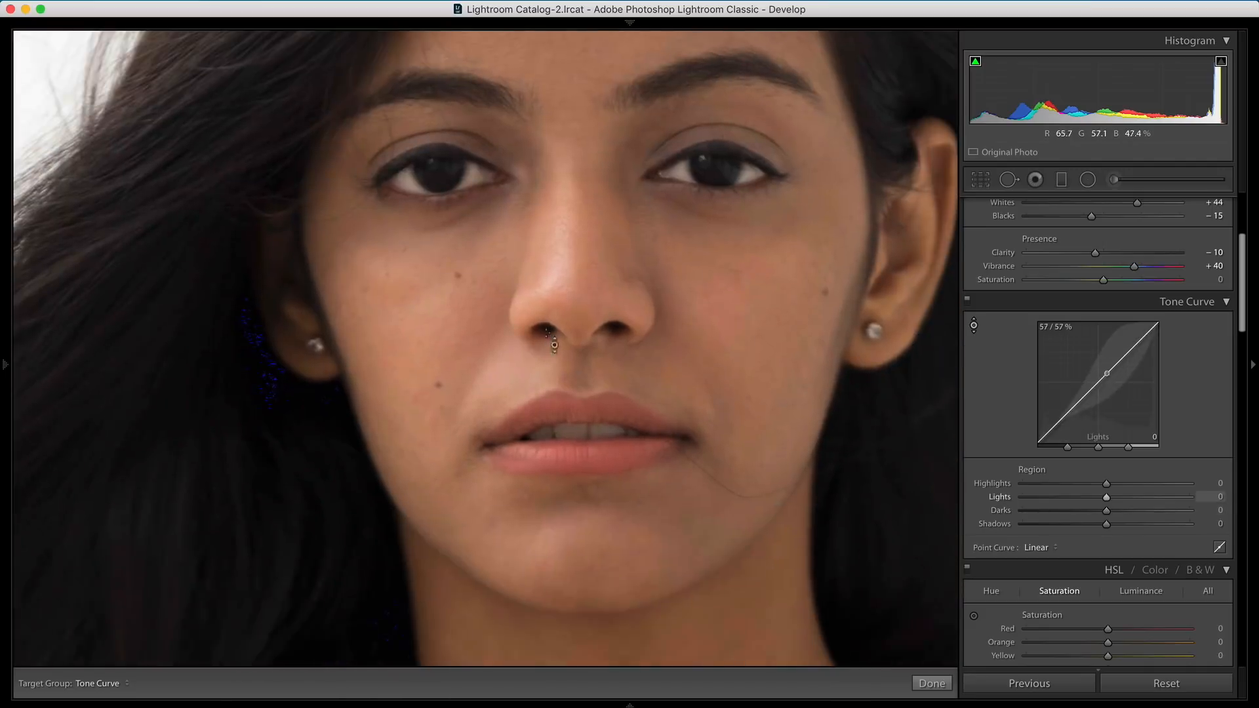
left_click_drag(564, 258, 564, 245)
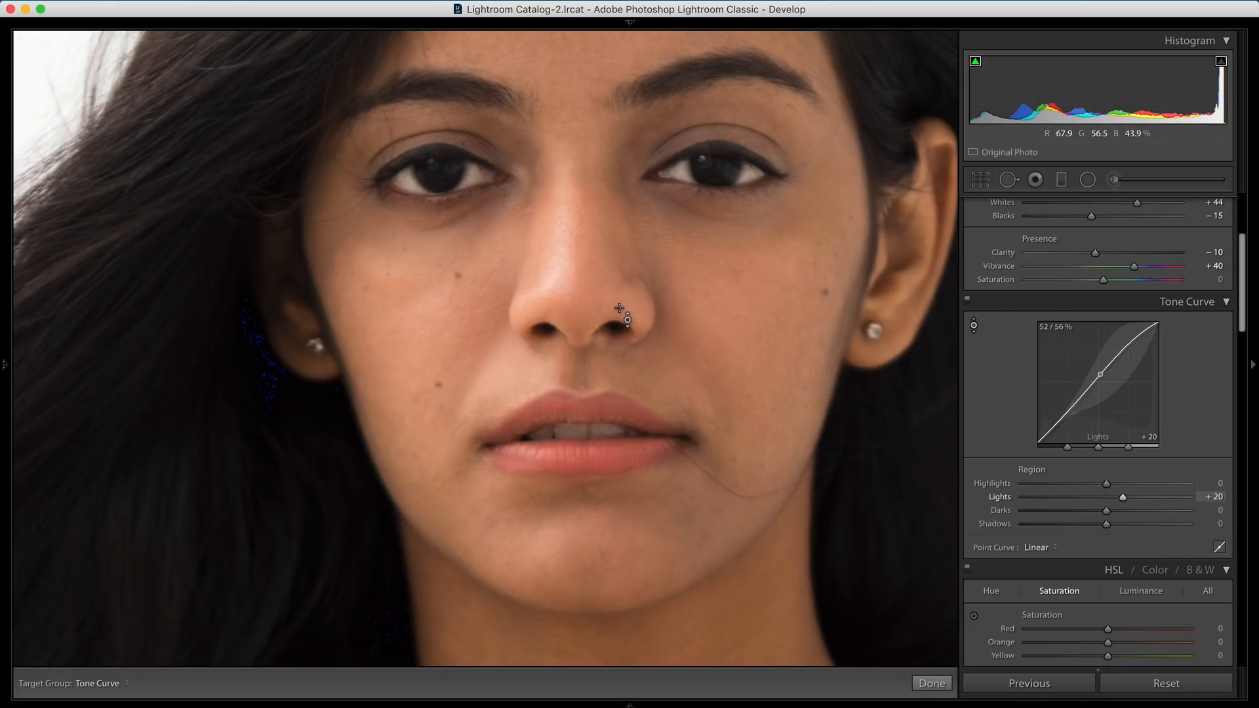
key("super+0")
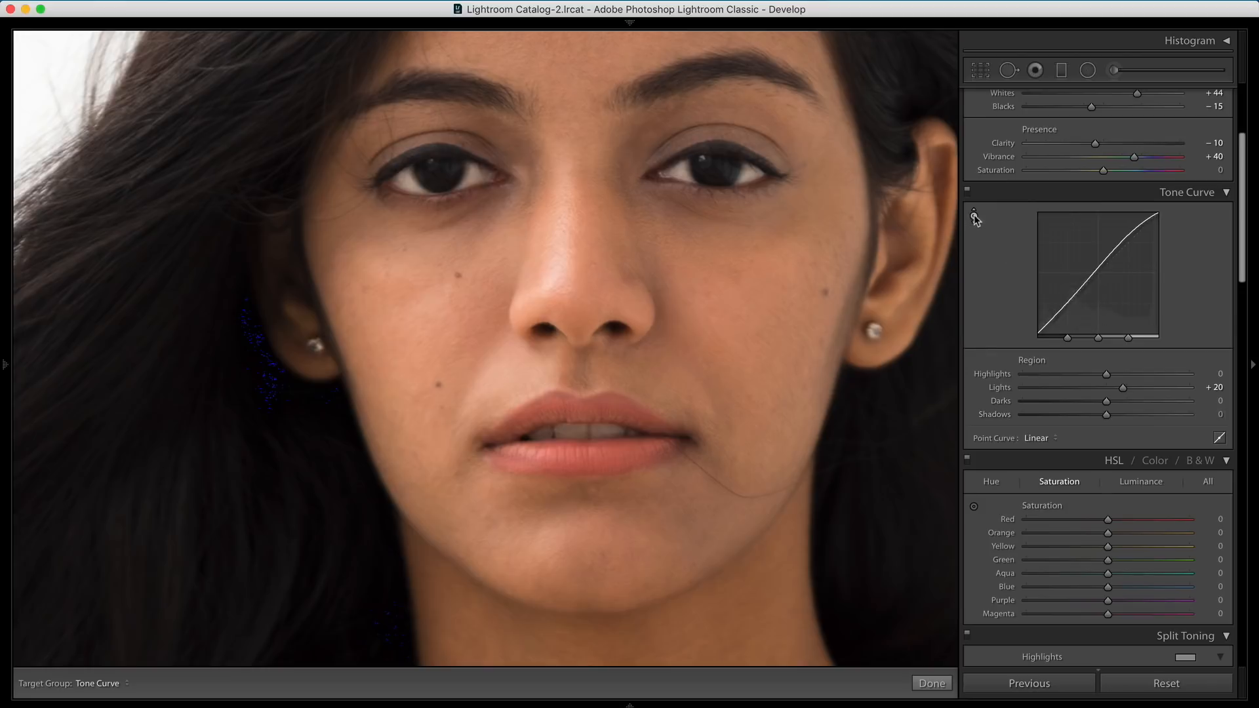
Lower the tone curve's Shadows to −40 by sampling the dark hair with the targeted adjustment tool.
key("space")
left_click_drag(511, 458, 795, 255)
left_click_drag(466, 488, 466, 524)
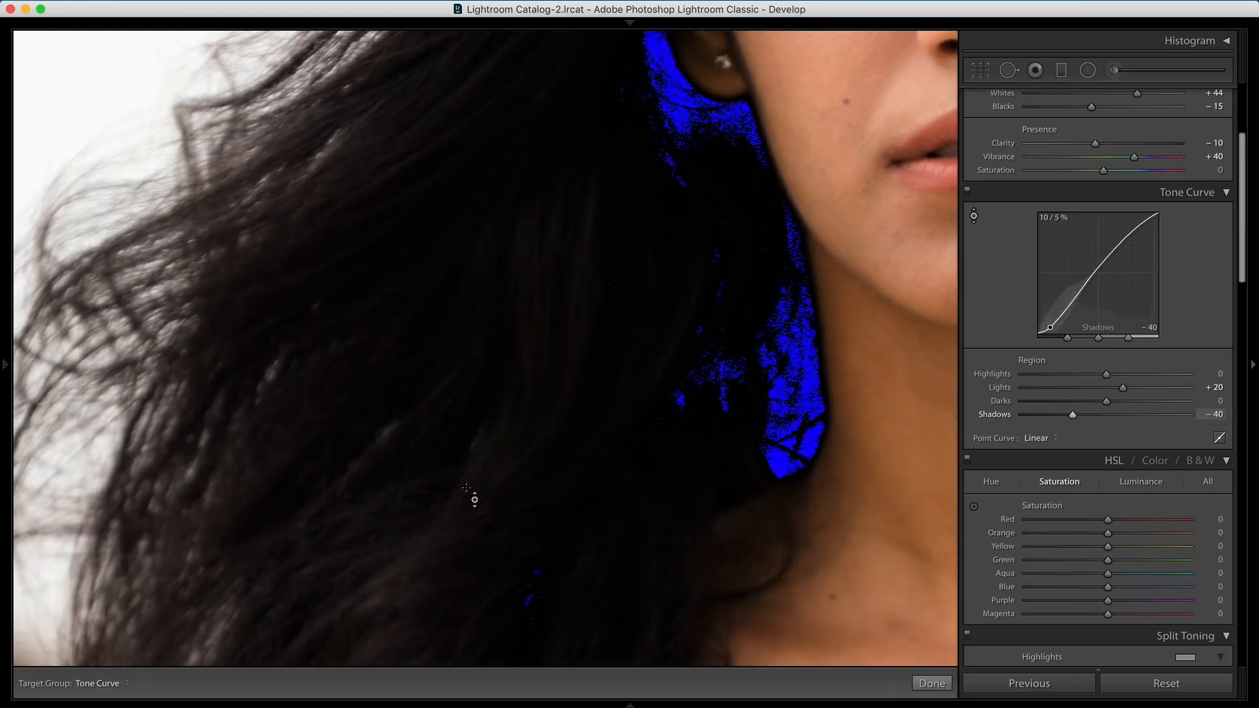
key("space")
left_click_drag(624, 326, 584, 464)
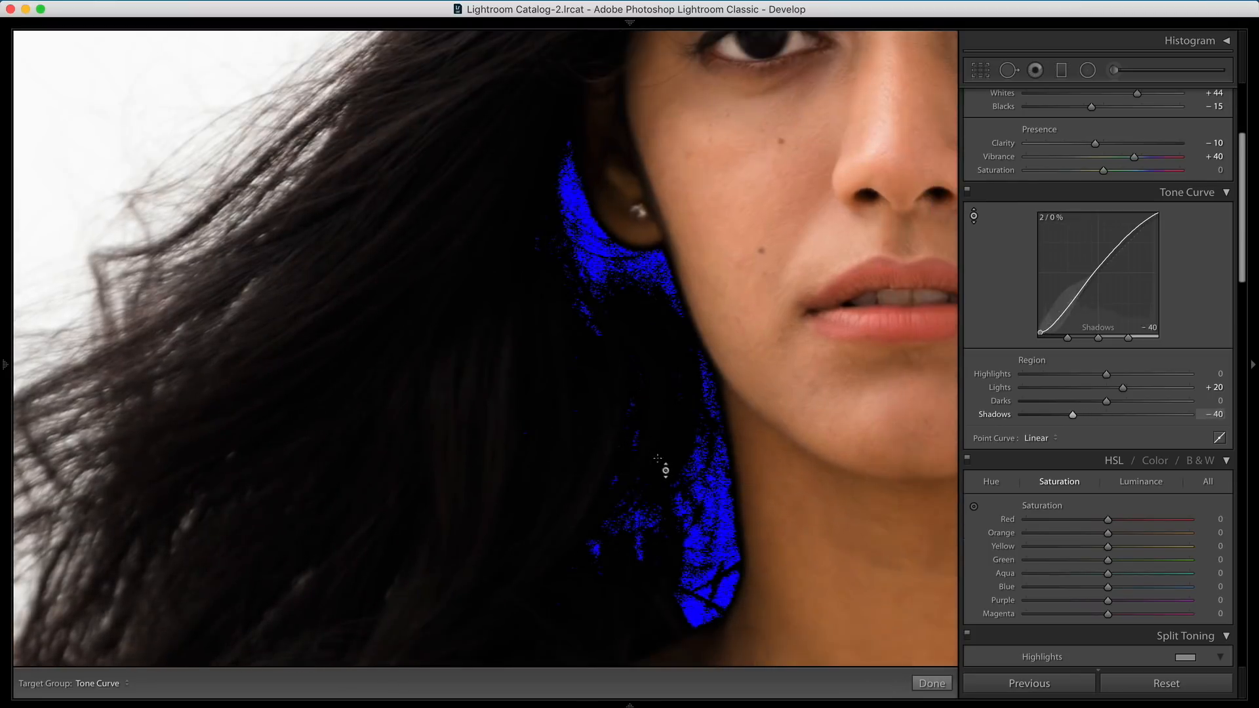
Expand the Histogram and toggle the shadow clipping warning to examine the hair beside the neck.
scroll(1110, 416, "up", 3)
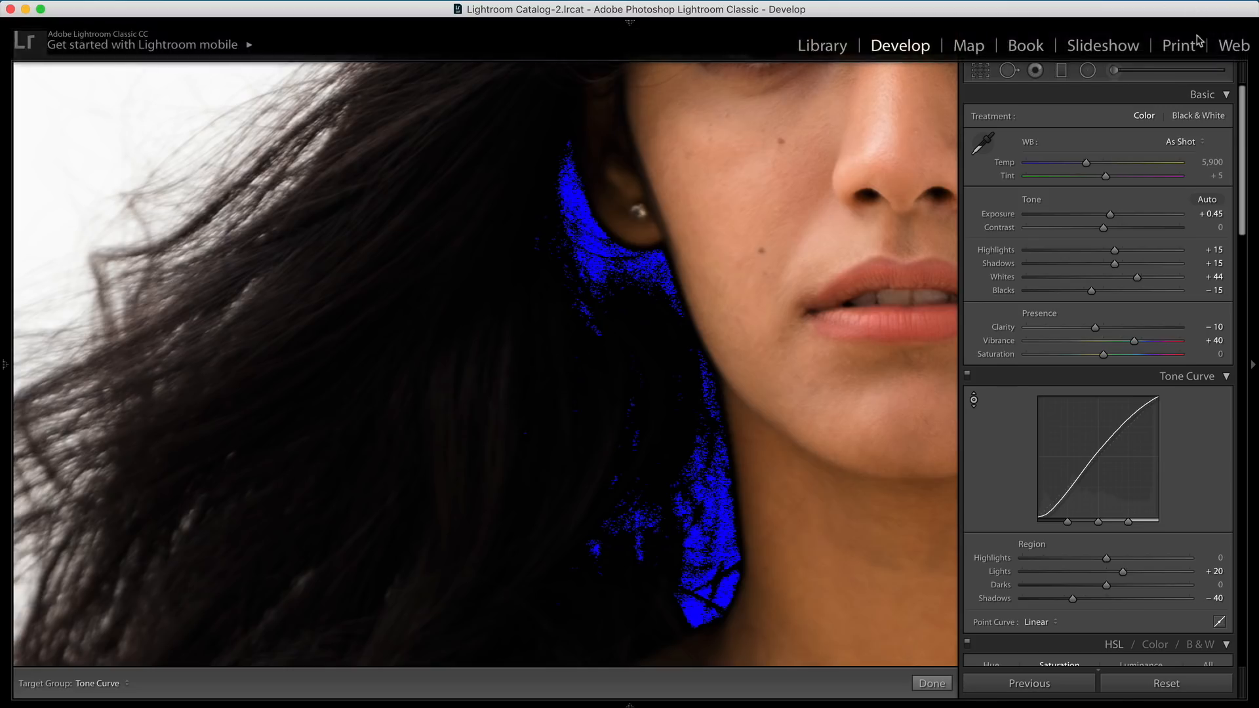
left_click(1190, 40)
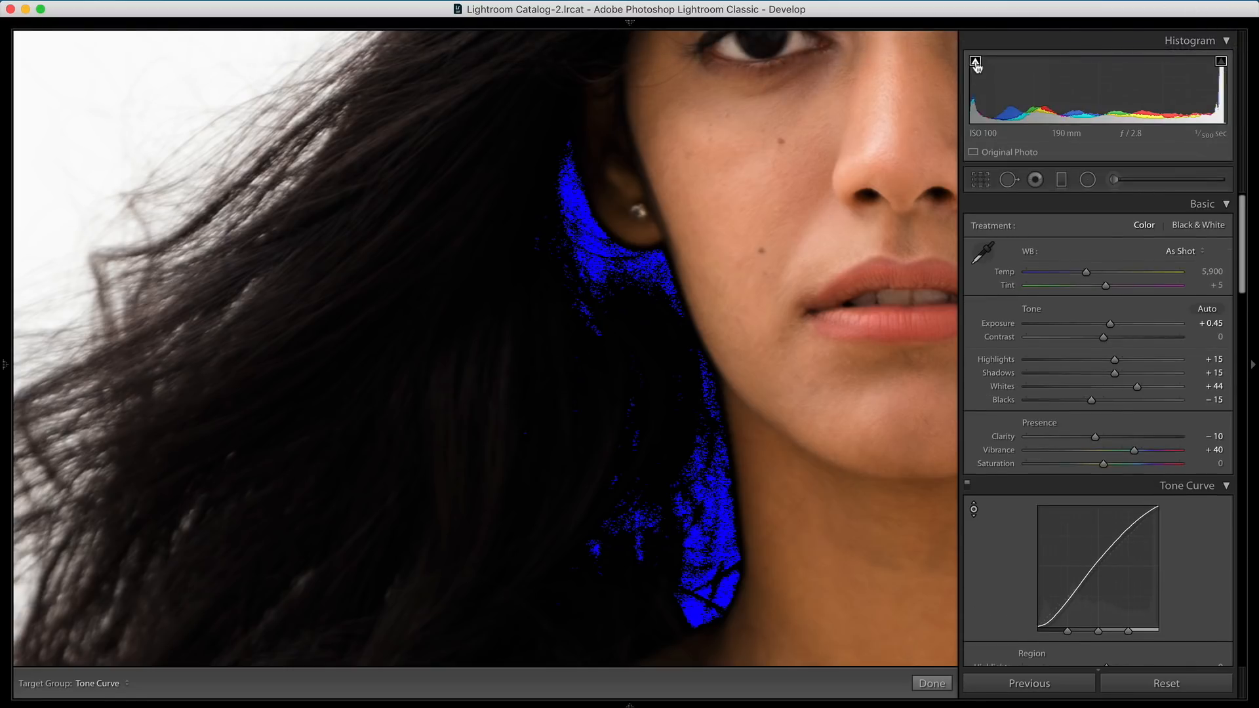
left_click(976, 64)
left_click(975, 64)
left_click(976, 64)
left_click(976, 62)
left_click(976, 62)
left_click(976, 62)
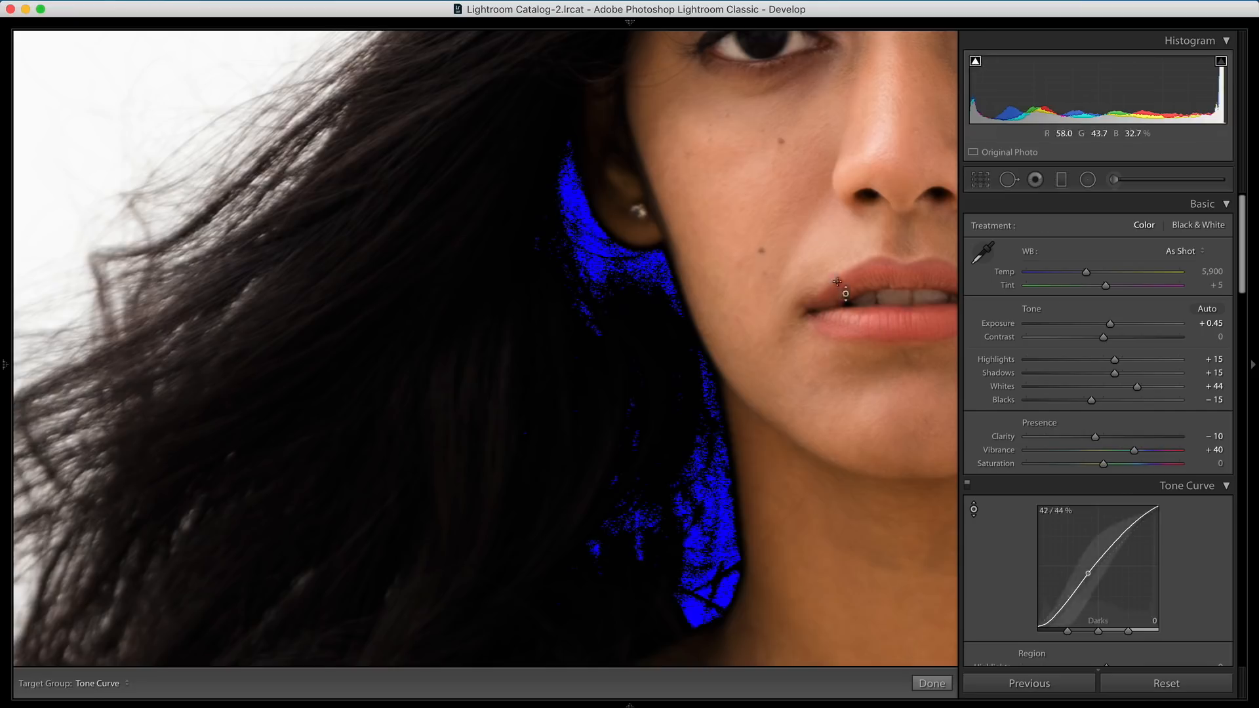
Set Blacks to −10 to recover the clipped hair shadows, and turn off the shadow clipping warning.
left_click_drag(1092, 402, 1096, 401)
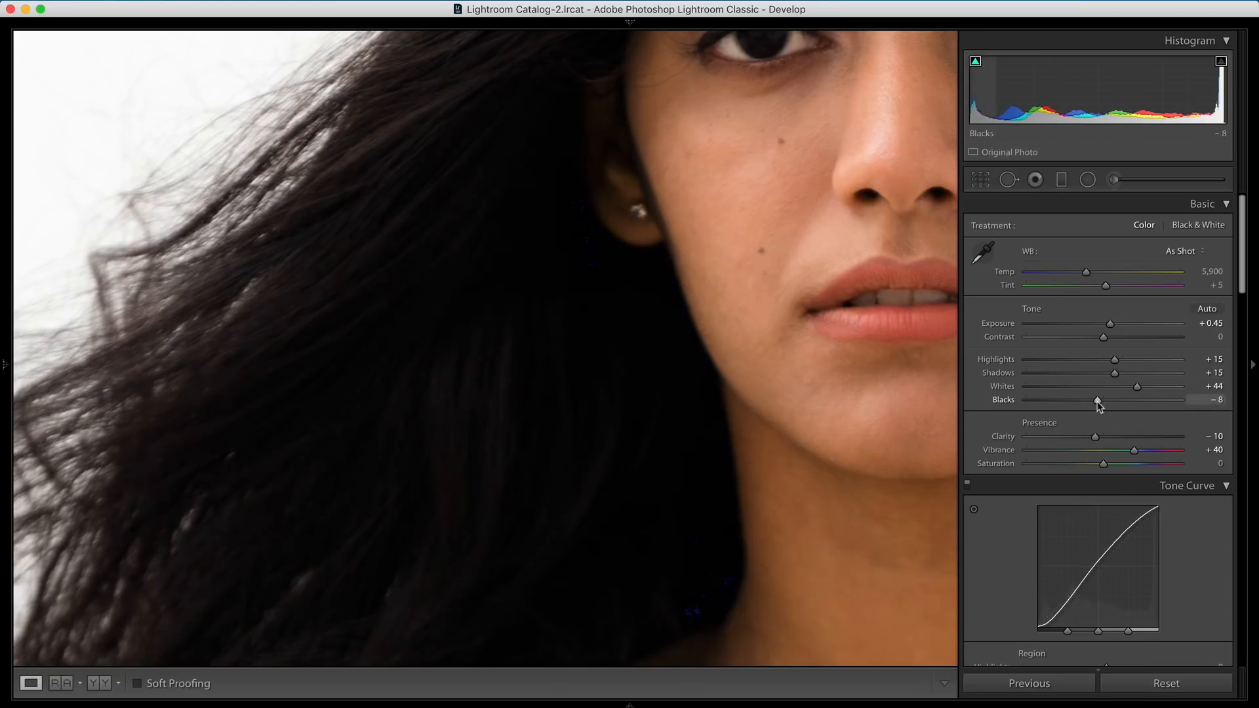
left_click_drag(1097, 405, 1096, 406)
left_click(976, 62)
left_click(976, 63)
left_click(975, 62)
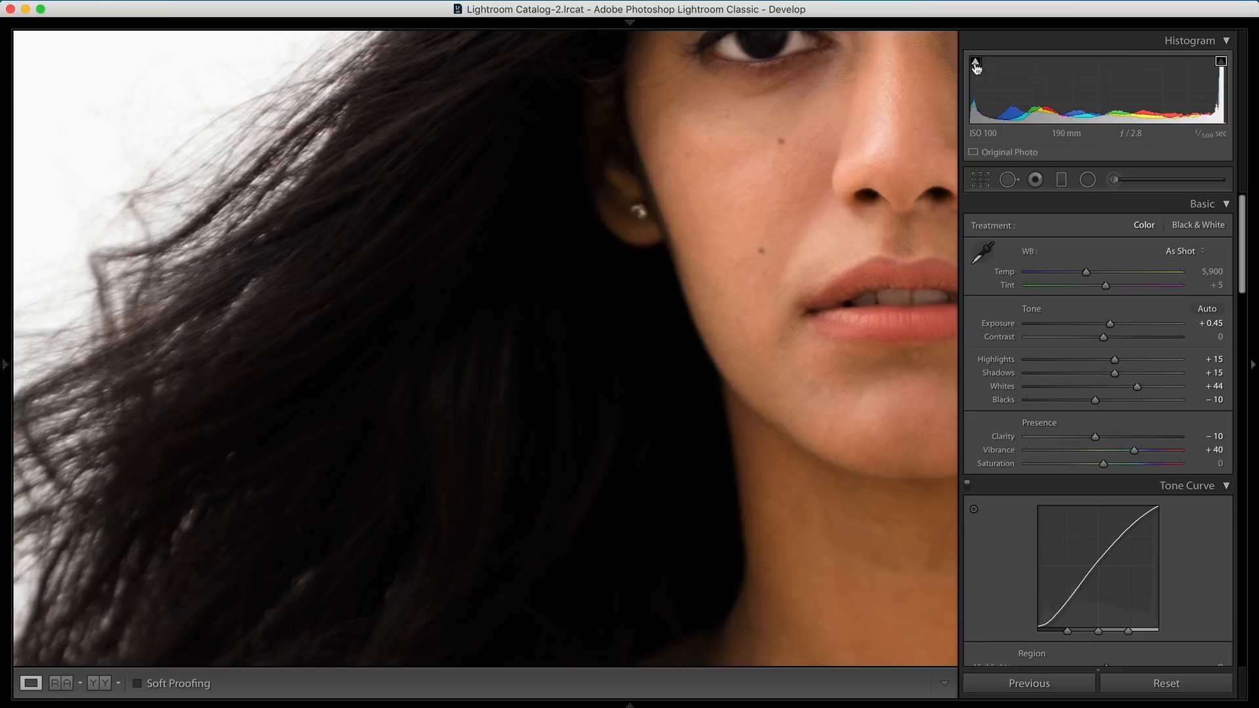
Collapse the Histogram, view the whole photo, and compare it with the tone curve adjustments off and on.
left_click(590, 332)
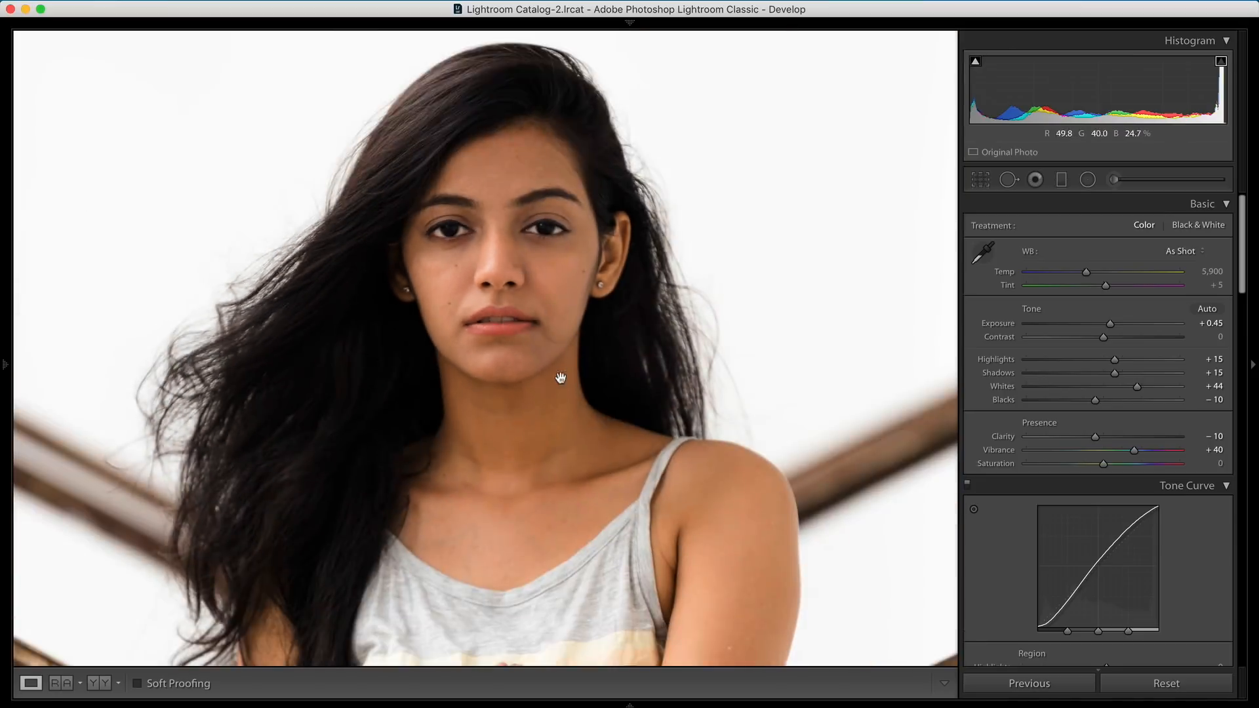
key("super+0")
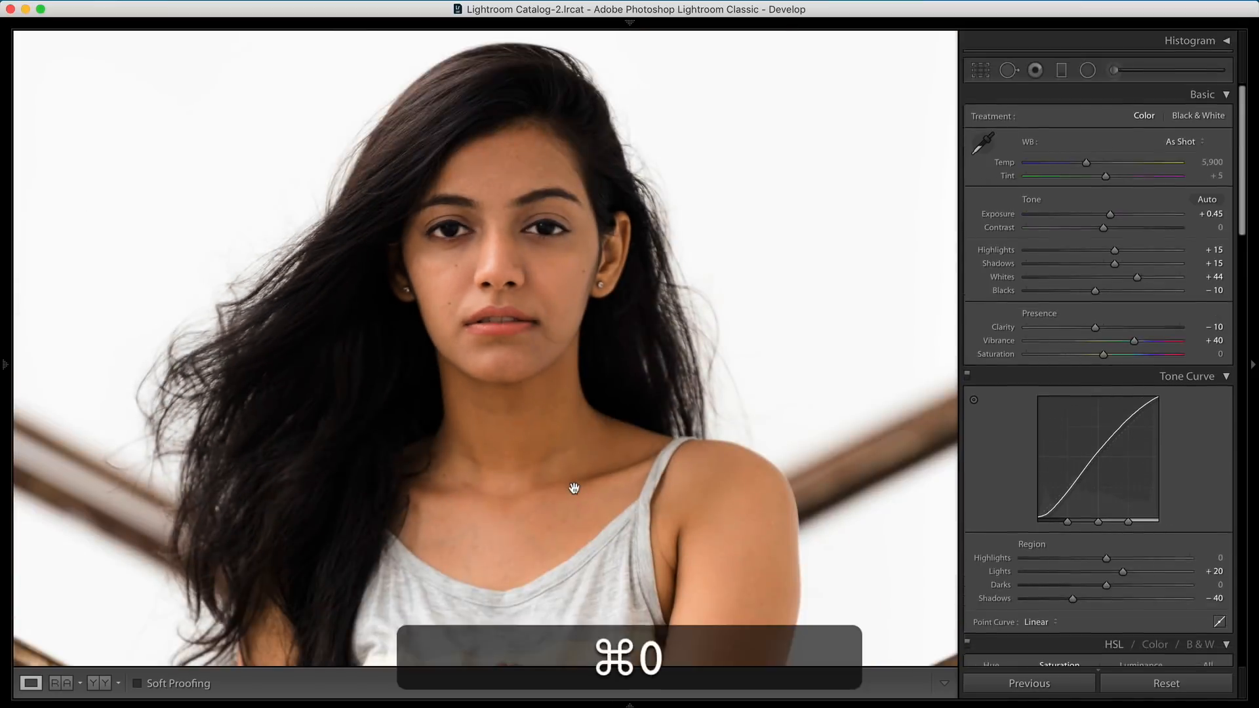
left_click(573, 489)
left_click(574, 489)
key("super+minus")
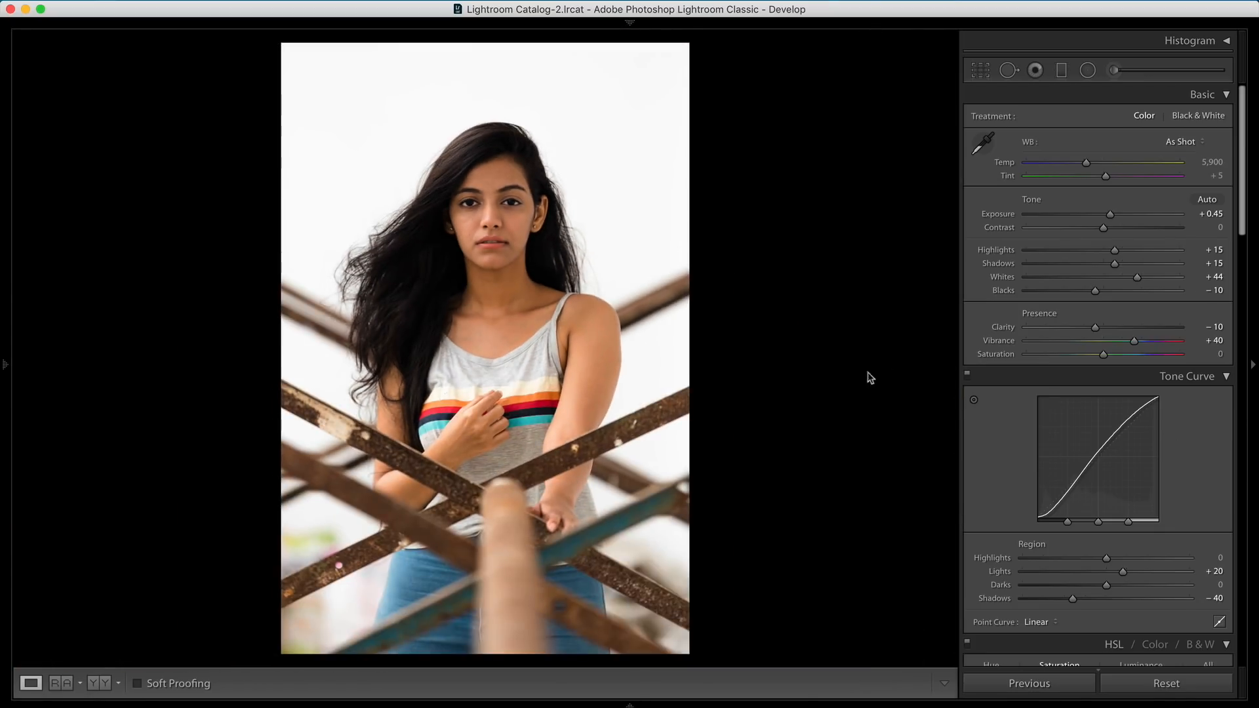
left_click(967, 375)
left_click(966, 376)
left_click(966, 375)
left_click(966, 376)
left_click(967, 375)
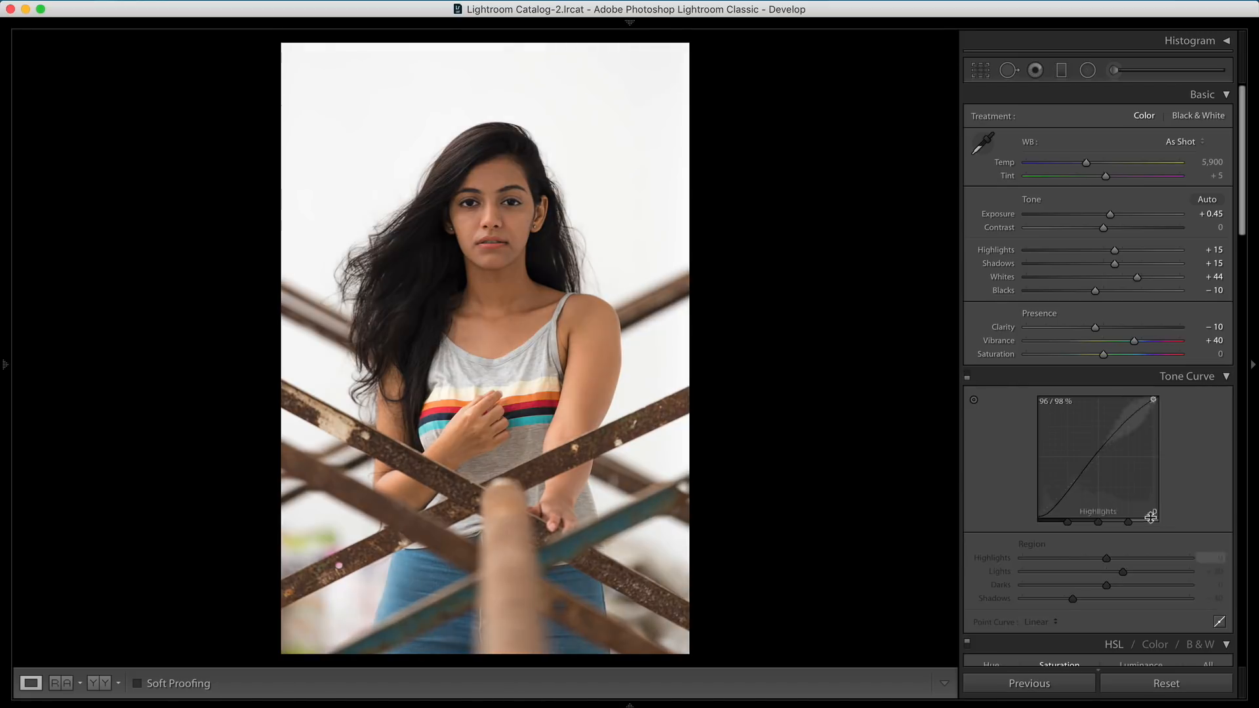
left_click(966, 375)
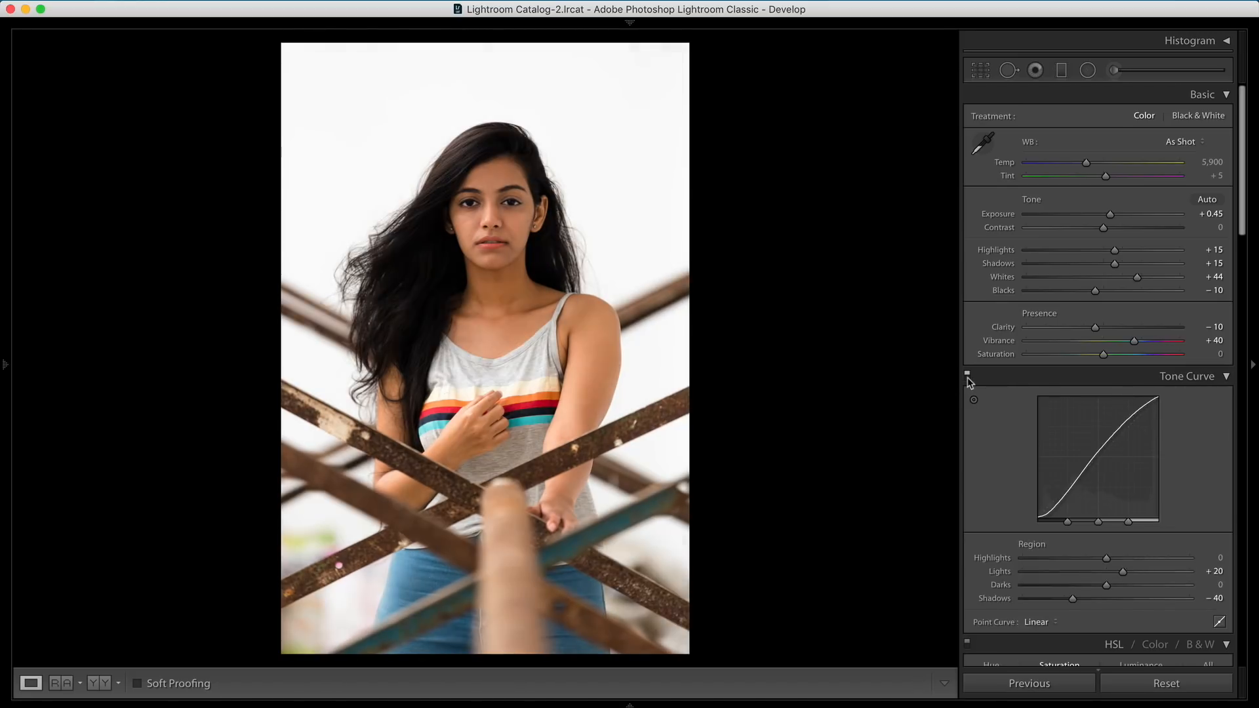
Show the HSL Luminance adjustments and activate their targeted adjustment tool.
scroll(969, 380, "down", 5)
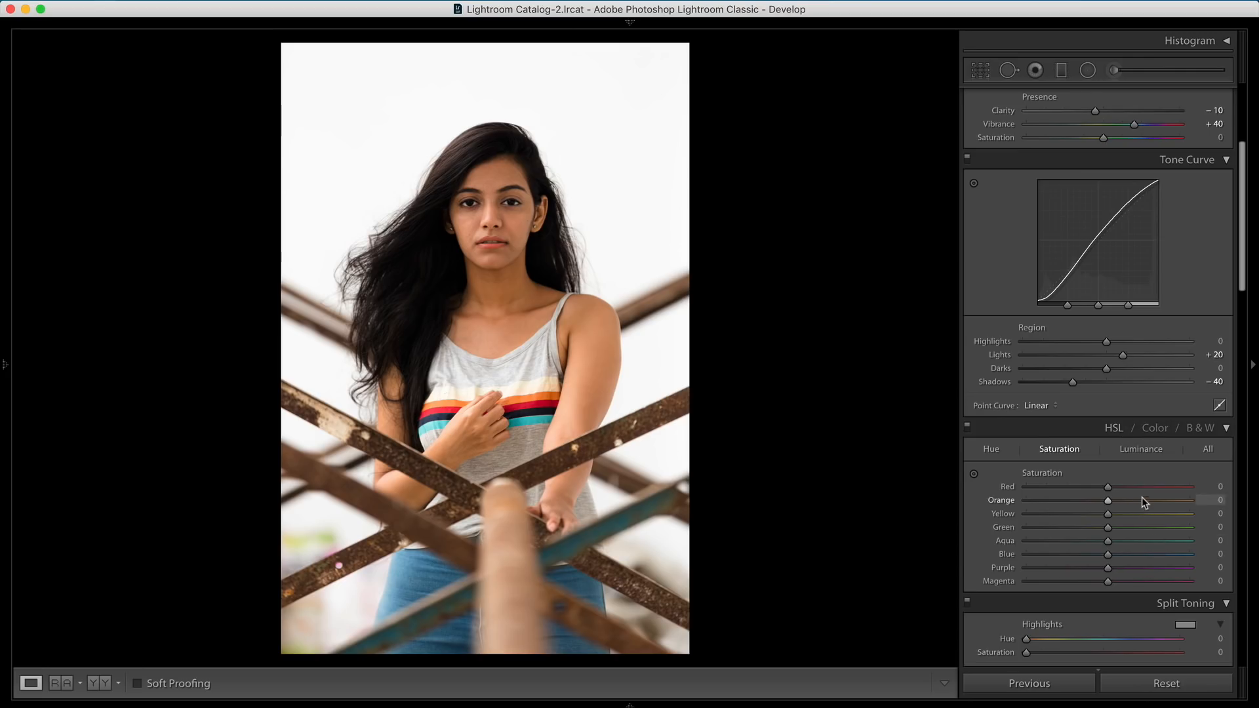
left_click(1139, 450)
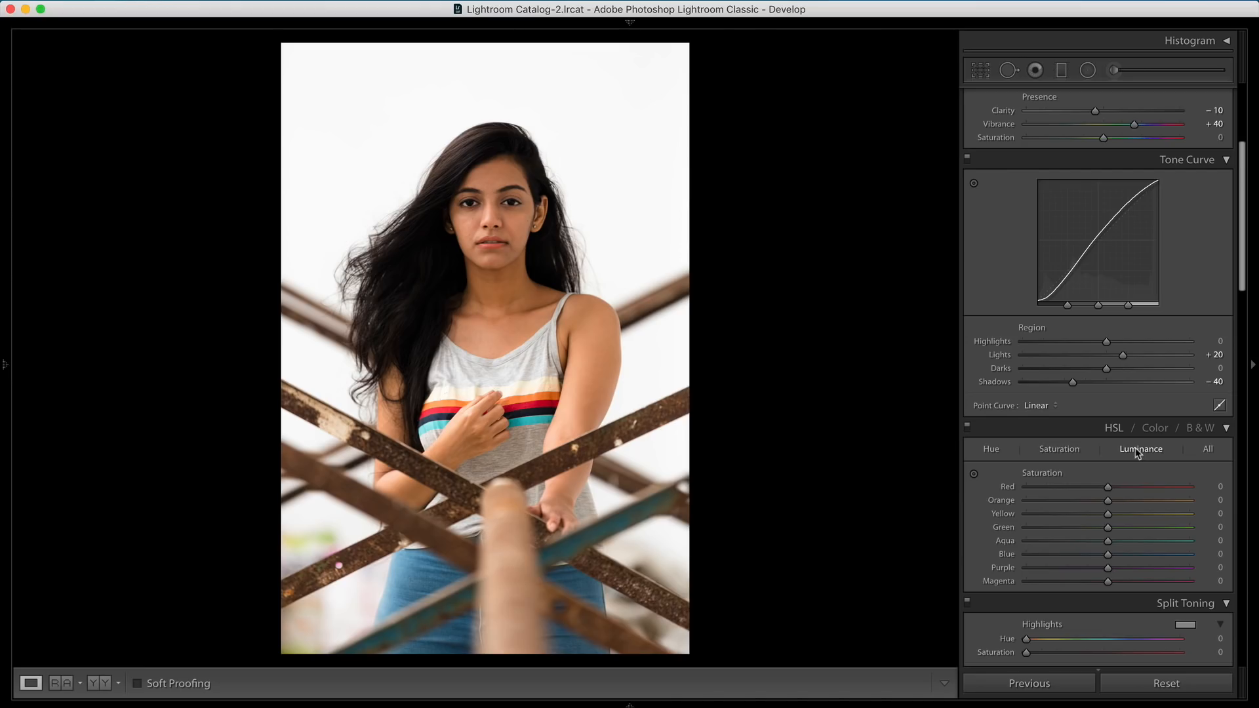
left_click(975, 476)
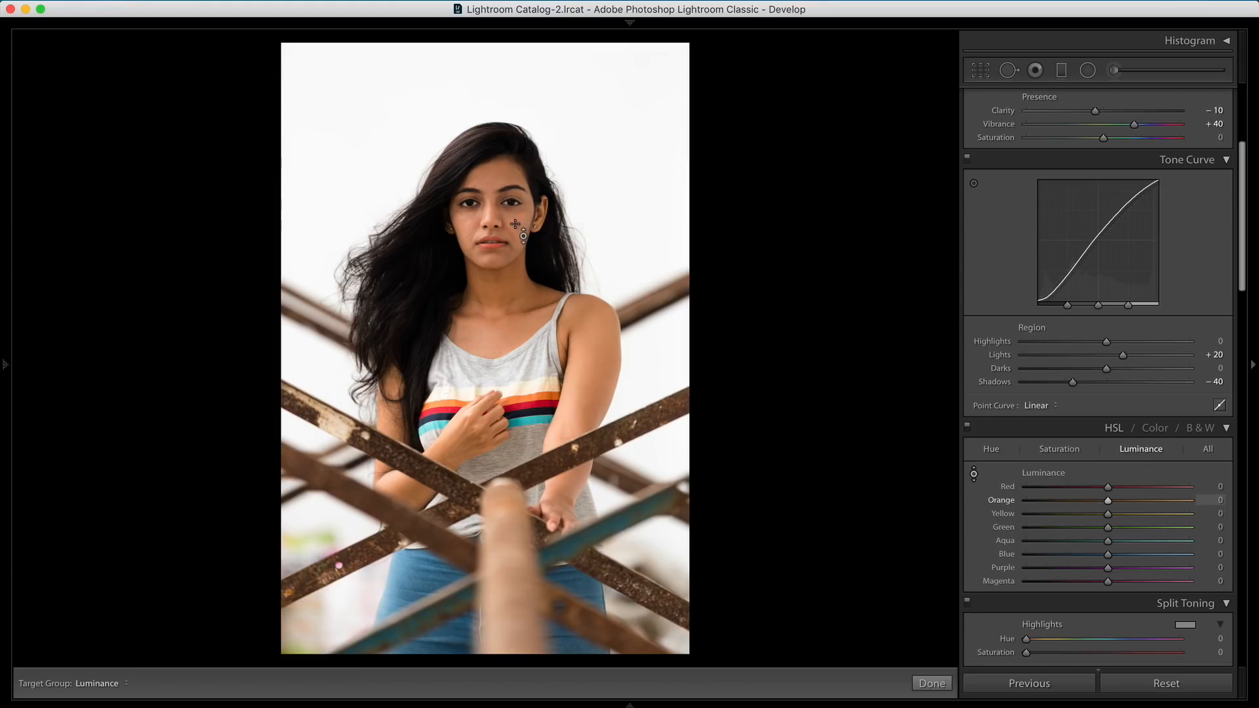
Try Luminance at Orange +100 and Red +9 by sampling the cheek, and reset both to 0.
left_click_drag(515, 225, 516, 157)
key("x")
key("super+z")
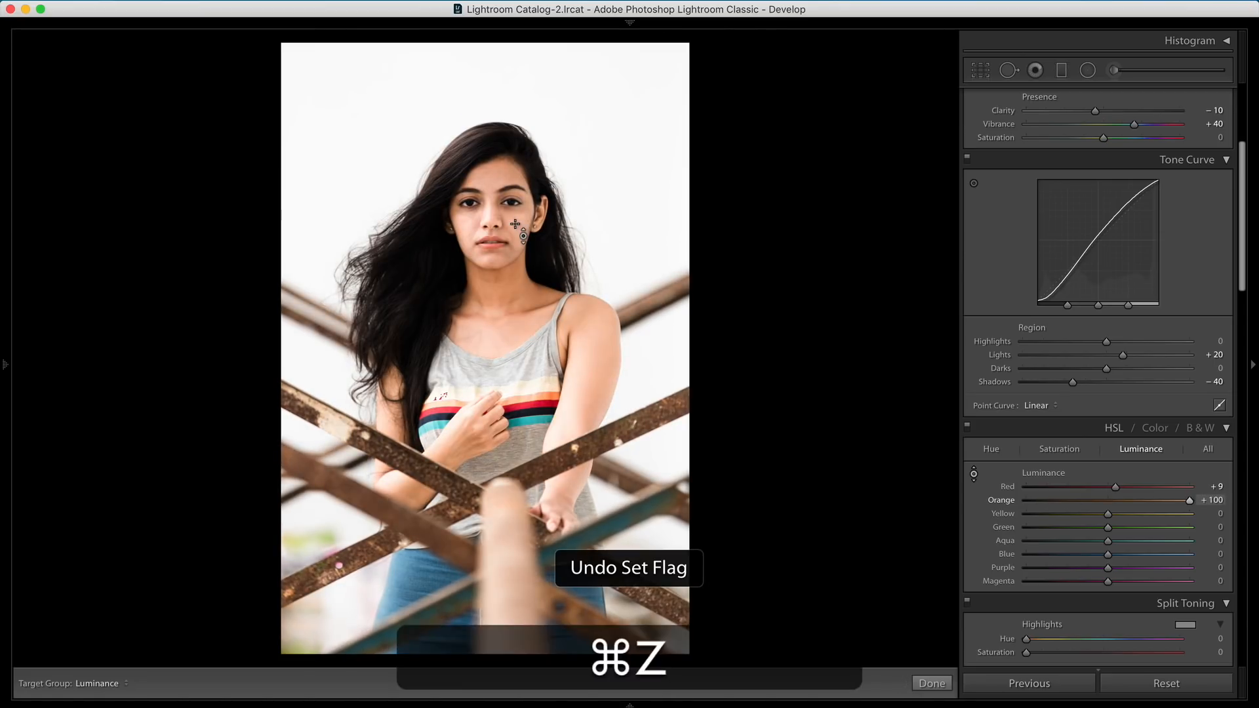
double_click(1192, 501)
double_click(1116, 488)
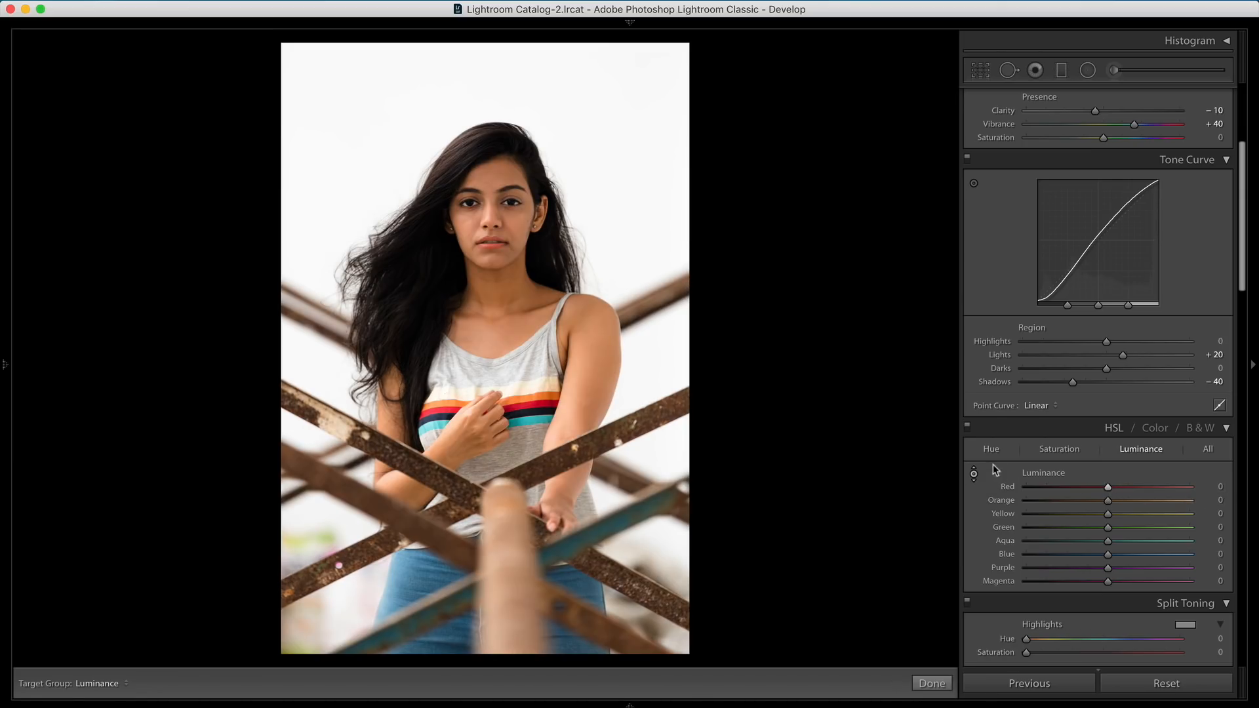
Raise Orange Luminance to +5 by sampling the face, and compare the photo with HSL off and on.
left_click(974, 477)
left_click_drag(518, 238, 518, 234)
left_click(969, 426)
left_click(969, 426)
left_click(969, 426)
left_click(969, 428)
Bring the Split Toning and Detail settings into view, and overlay the photo's file name and exposure information.
scroll(1147, 490, "down", 5)
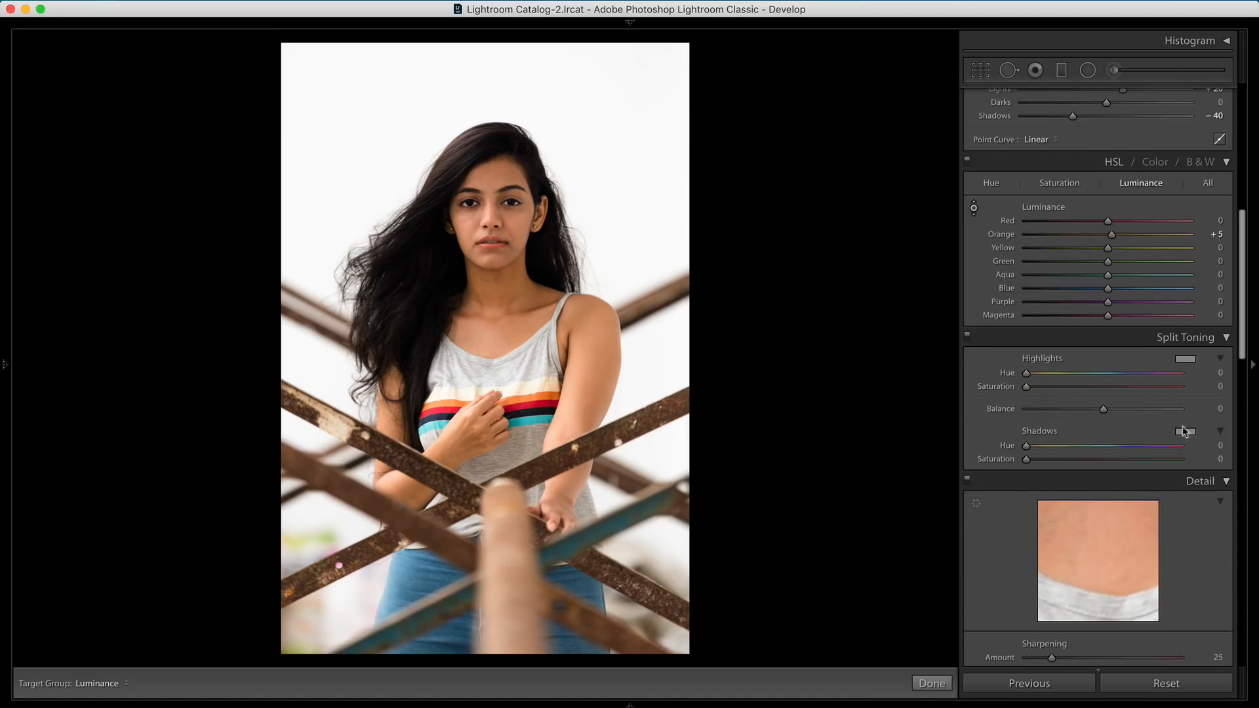
scroll(1147, 493, "down", 2)
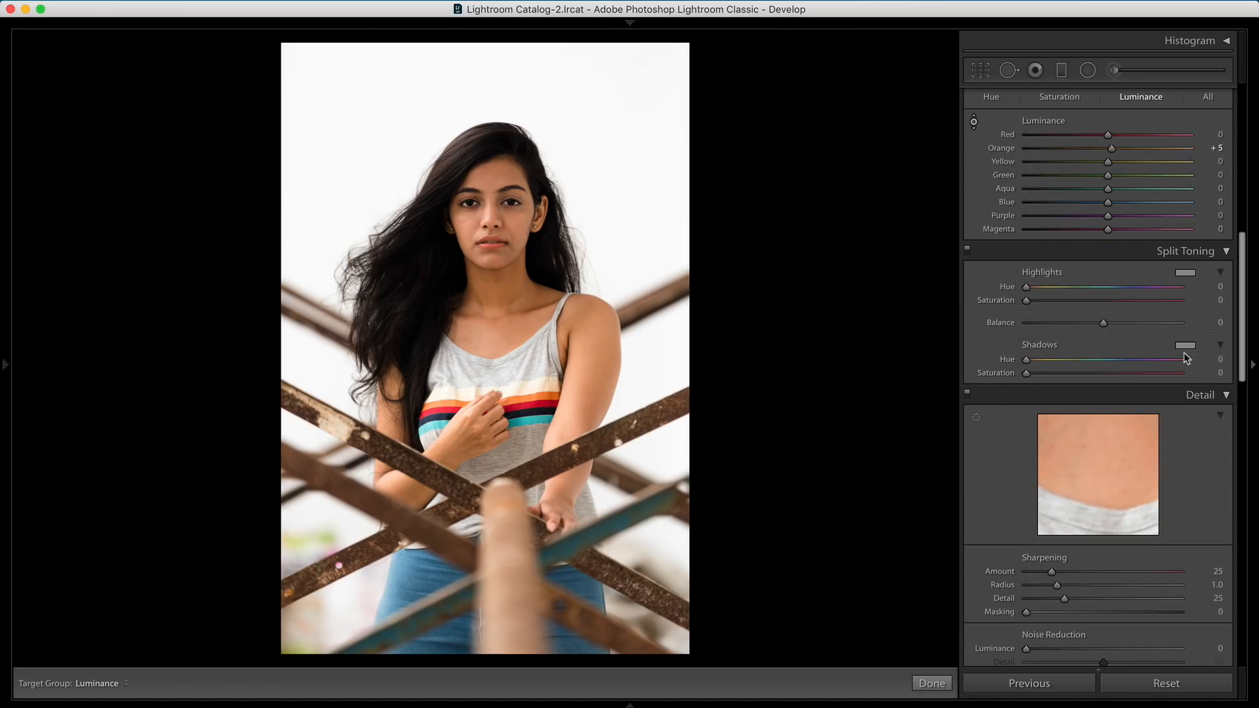
key("i")
key("i")
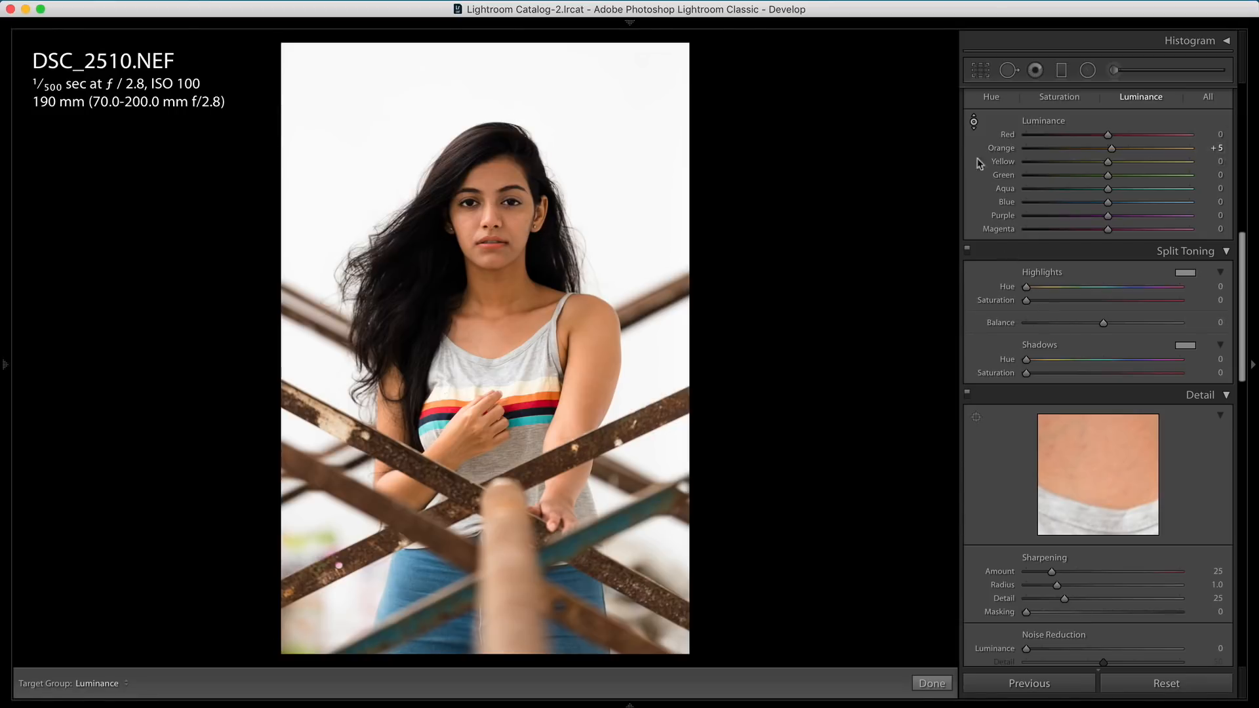
Turn off the Luminance targeted adjustment tool, inspect the face up close, and return to the full photo.
left_click(974, 121)
left_click(473, 220)
left_click(528, 193)
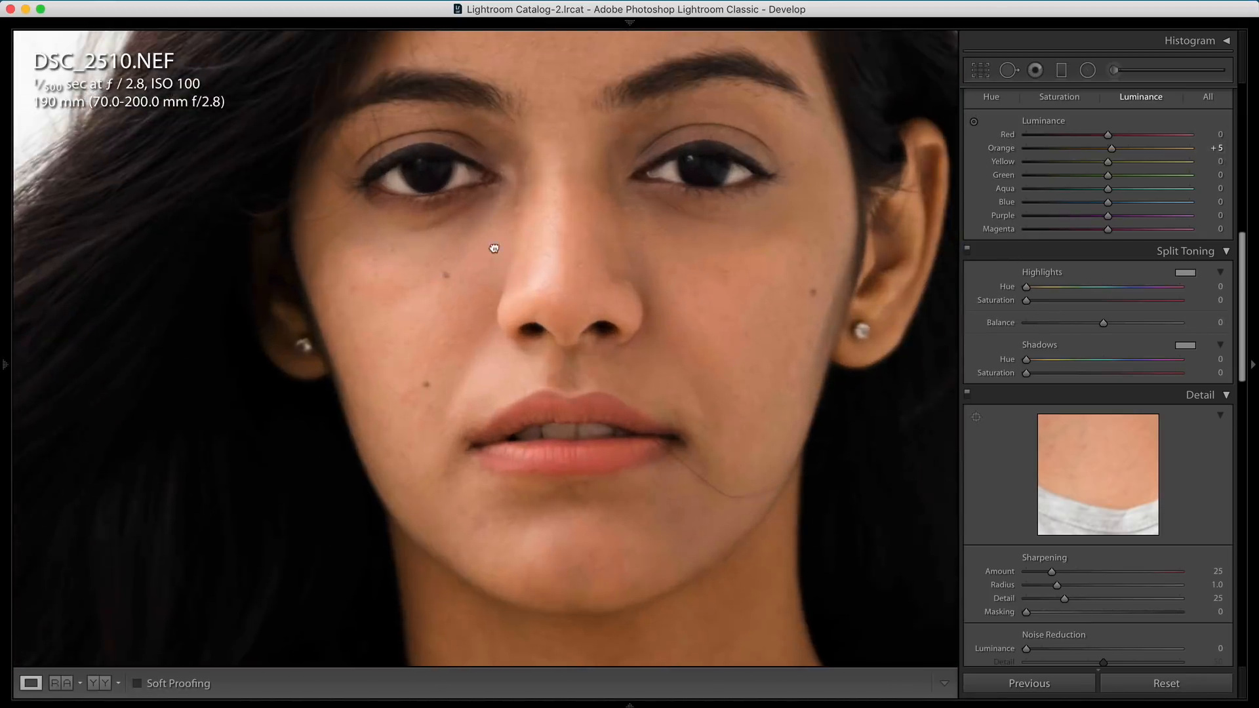
left_click(524, 282)
left_click(512, 284)
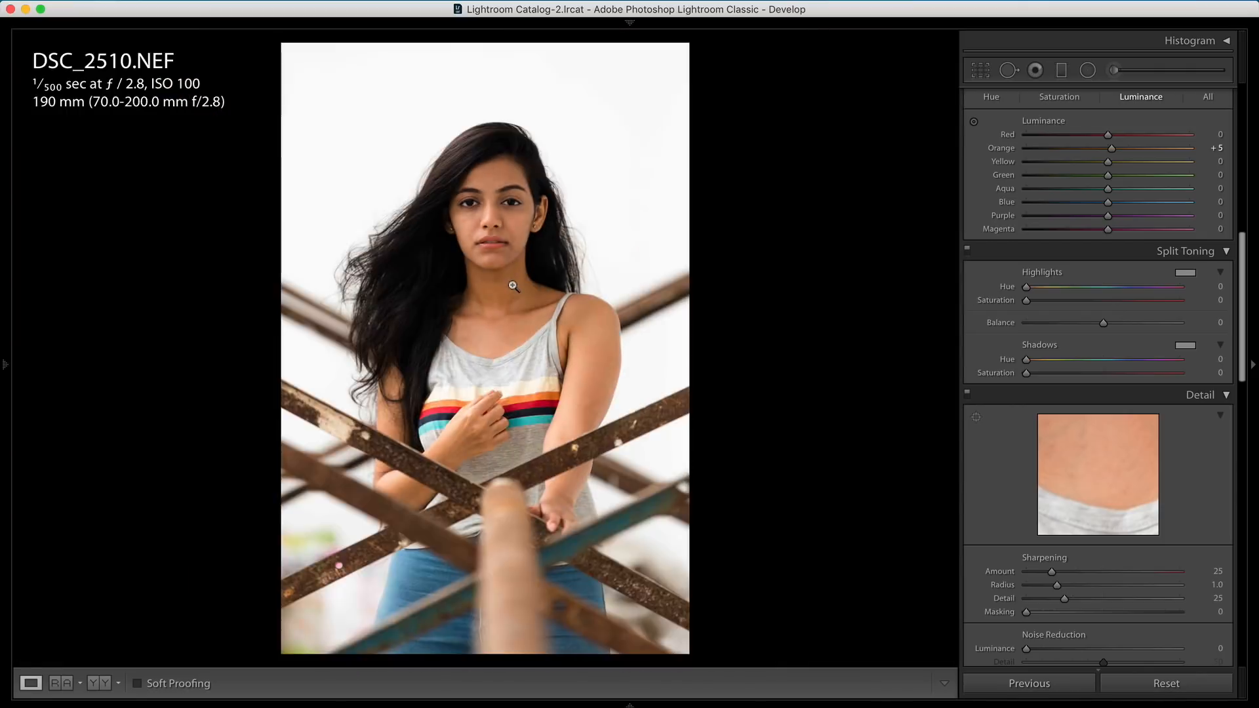
Inspect the face up close with the Basic settings in view, and return to the full photo.
left_click(494, 209)
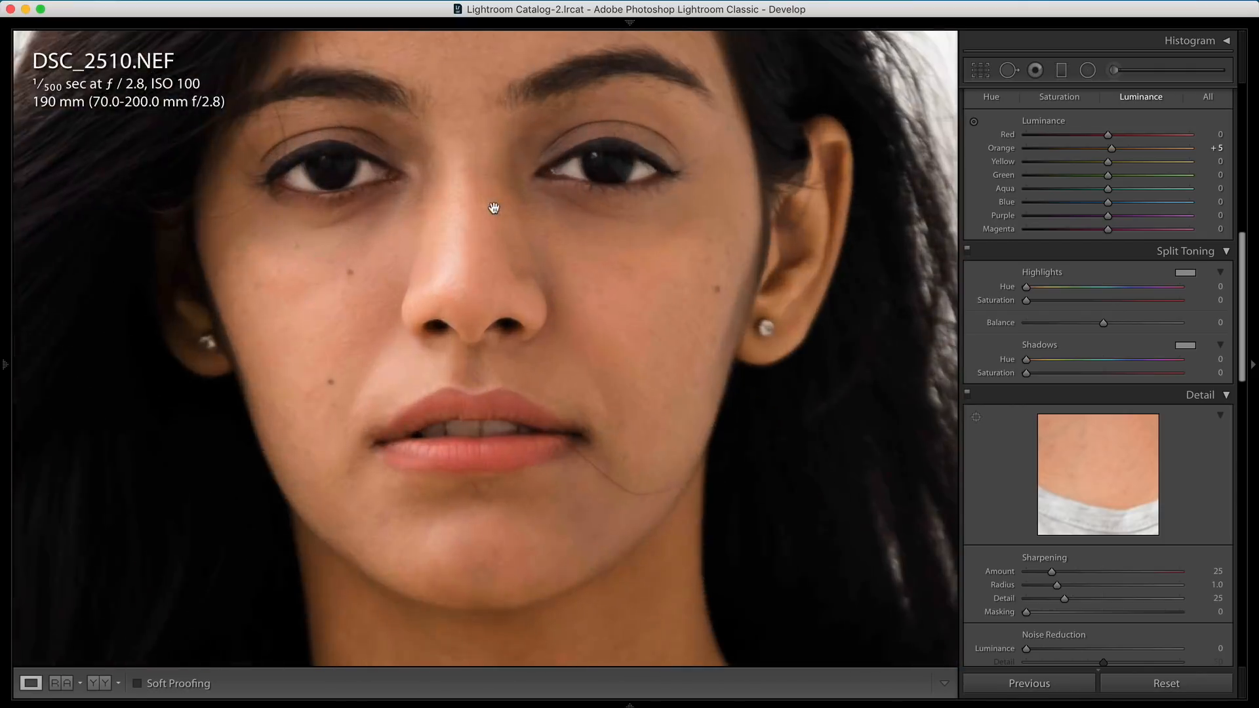
left_click_drag(497, 205, 511, 258)
scroll(1015, 402, "up", 10)
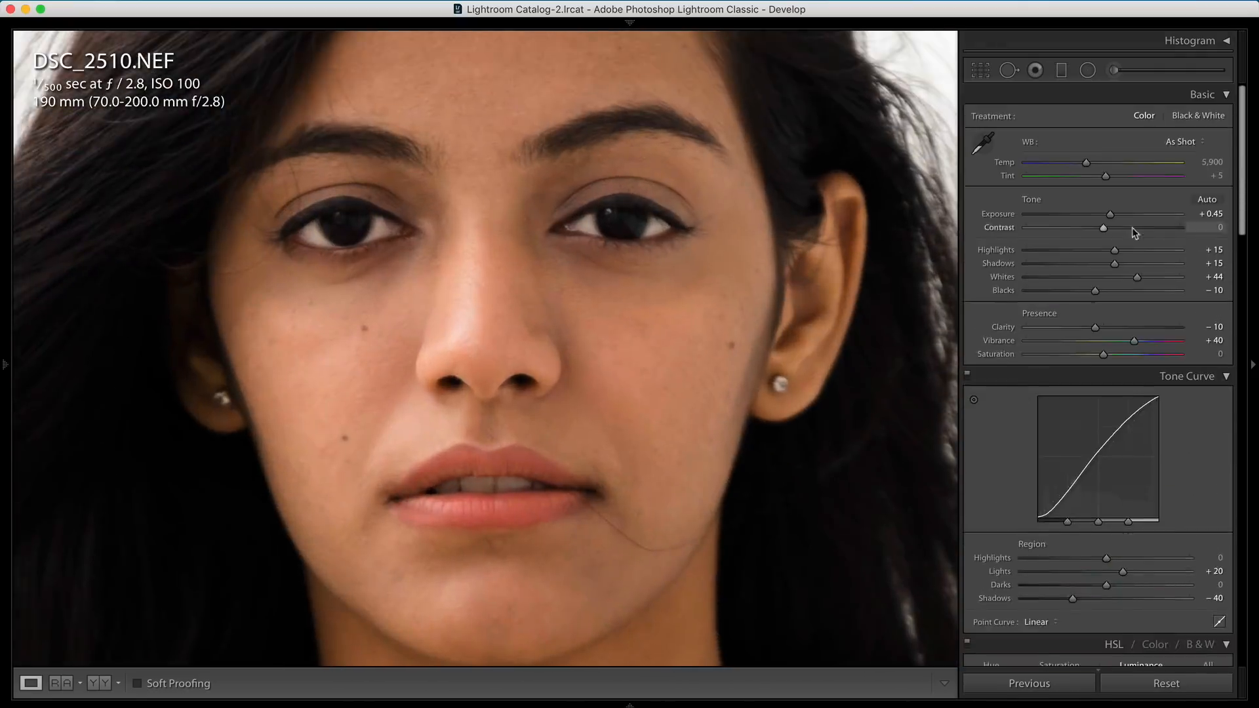
left_click(568, 302)
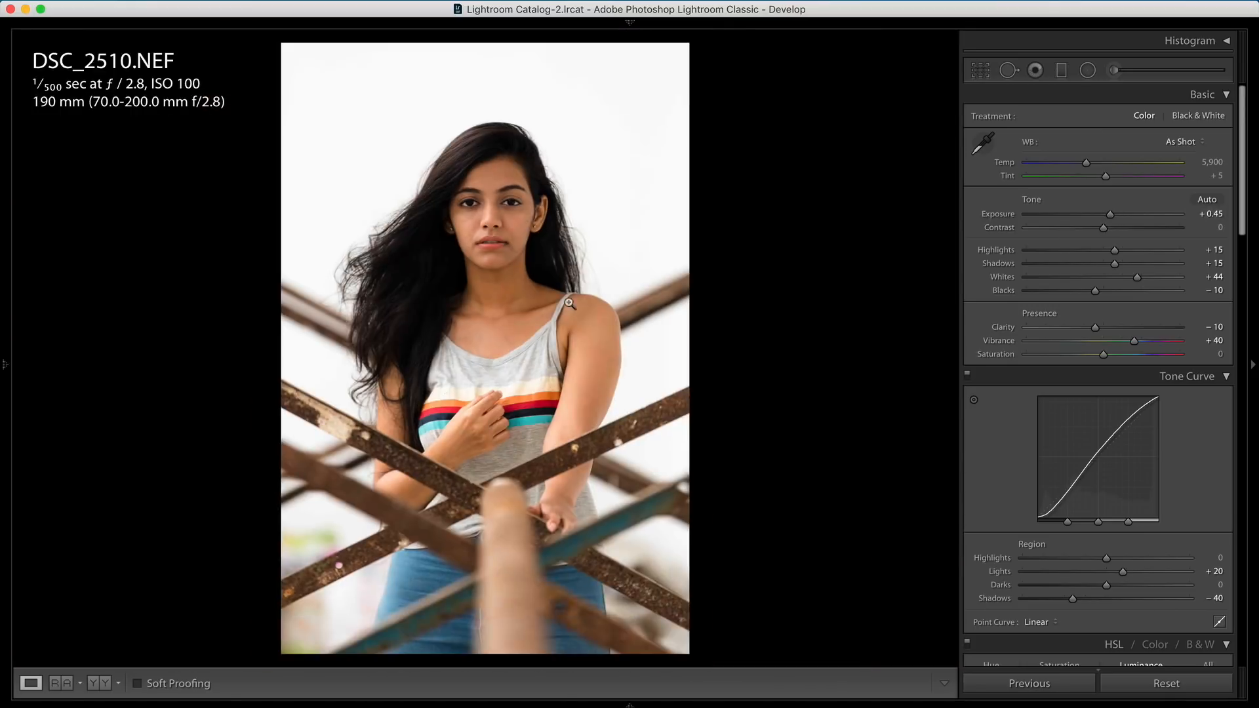
Center the Detail preview on the eye by sampling that spot in the photo.
scroll(1146, 538, "down", 6)
scroll(1146, 539, "down", 3)
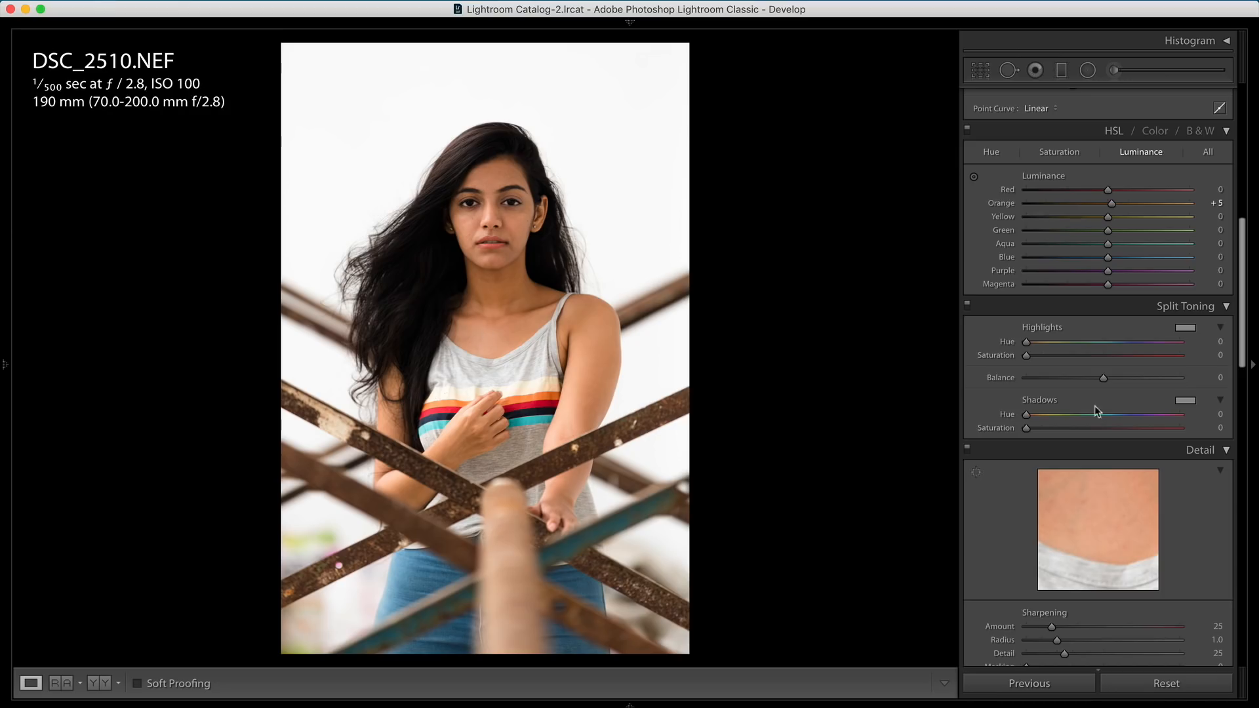
scroll(1119, 430, "down", 5)
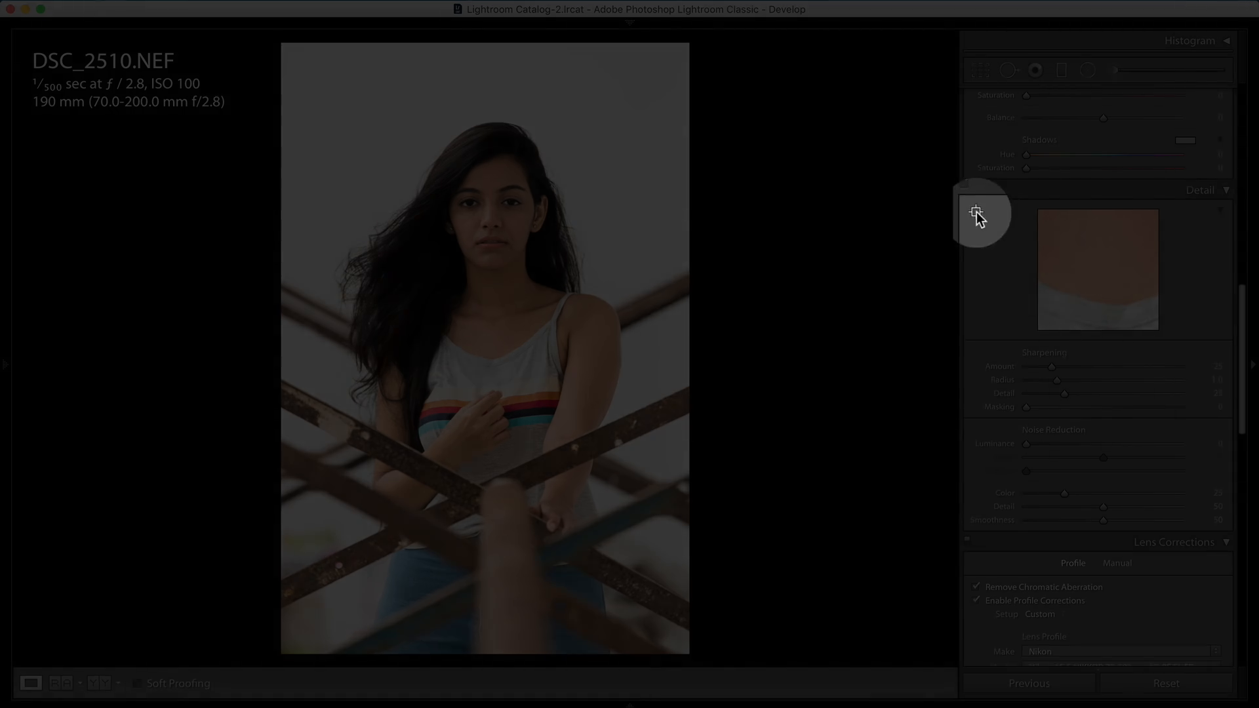
left_click(976, 213)
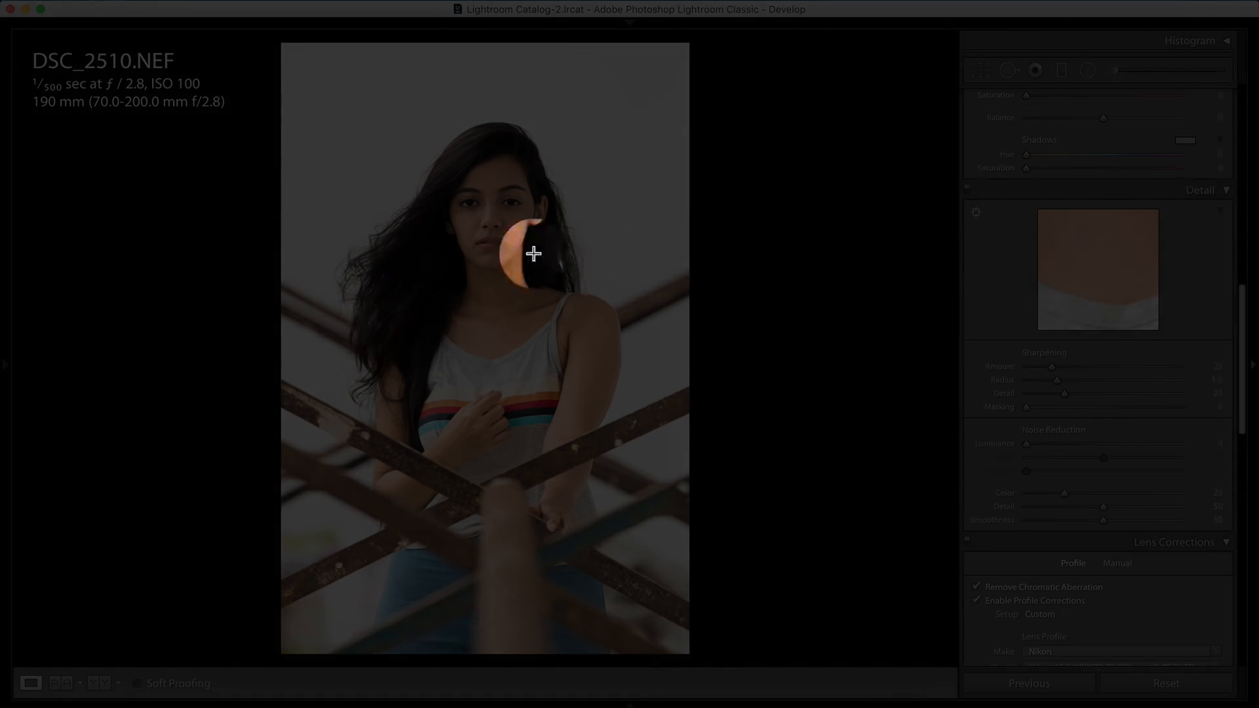
left_click(508, 201)
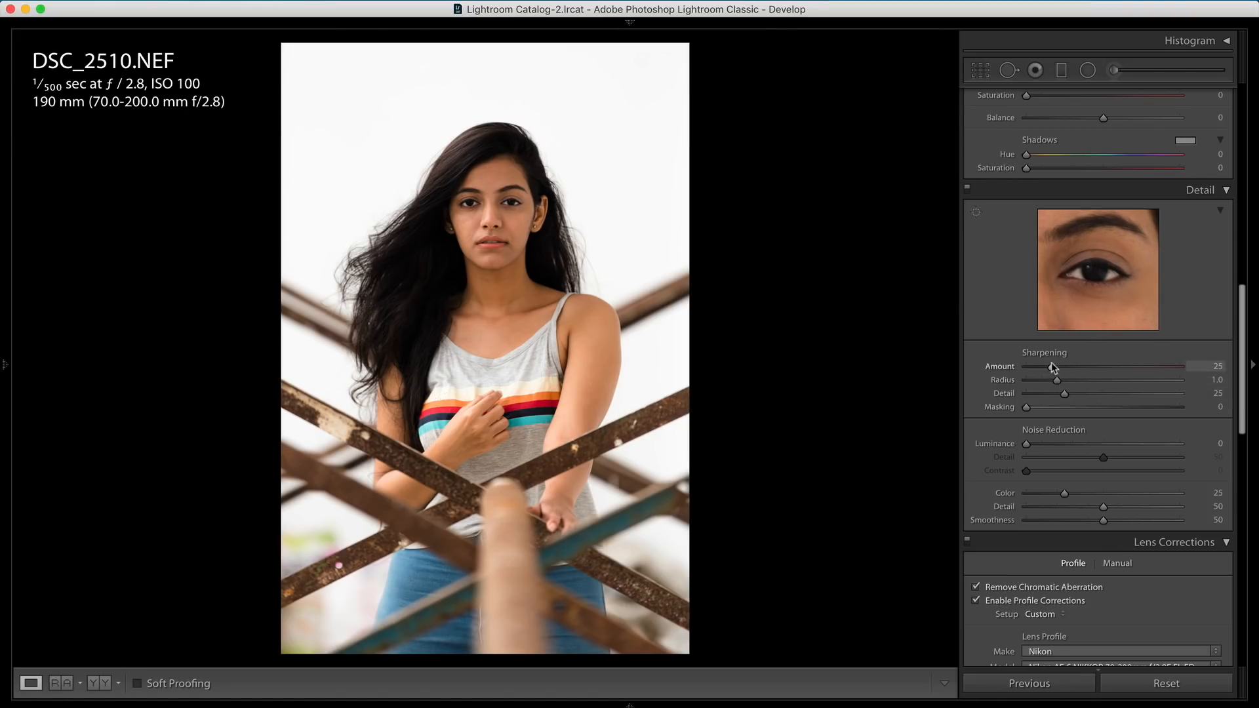
Set the Sharpening Amount to 80, trying 0 first, and the Noise Reduction Luminance to 25.
left_click_drag(1052, 366, 993, 384)
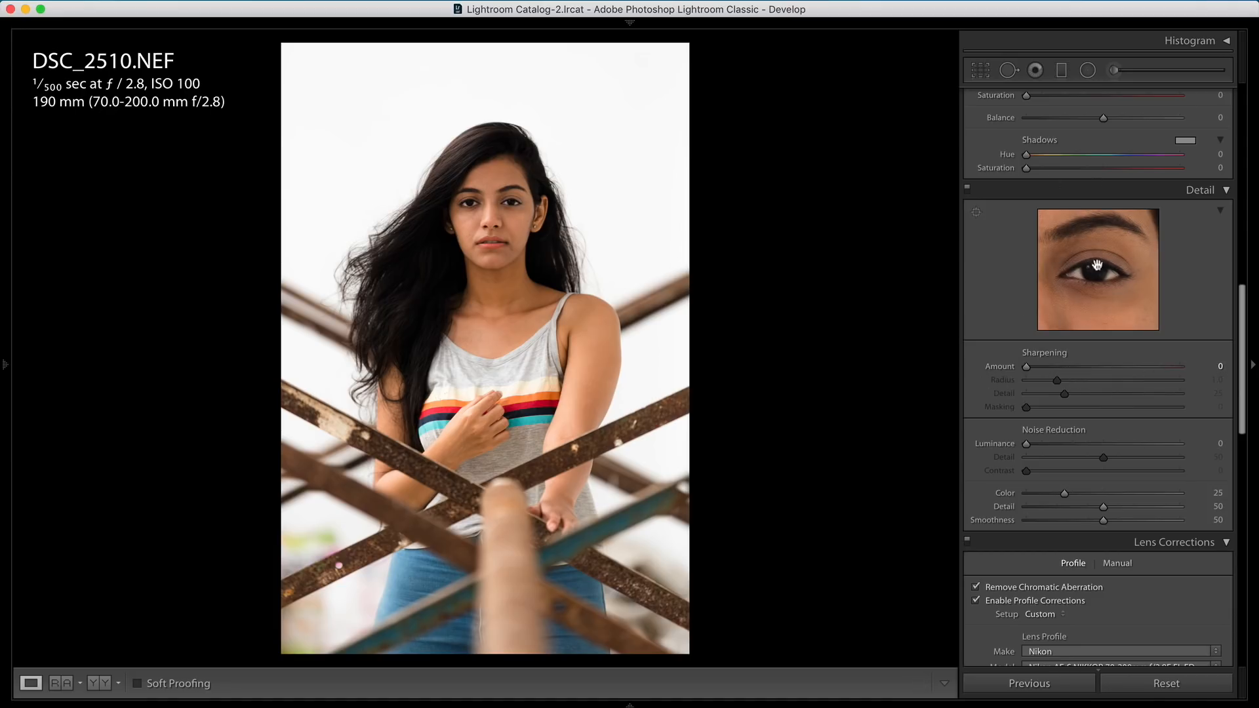
left_click_drag(1026, 366, 1111, 371)
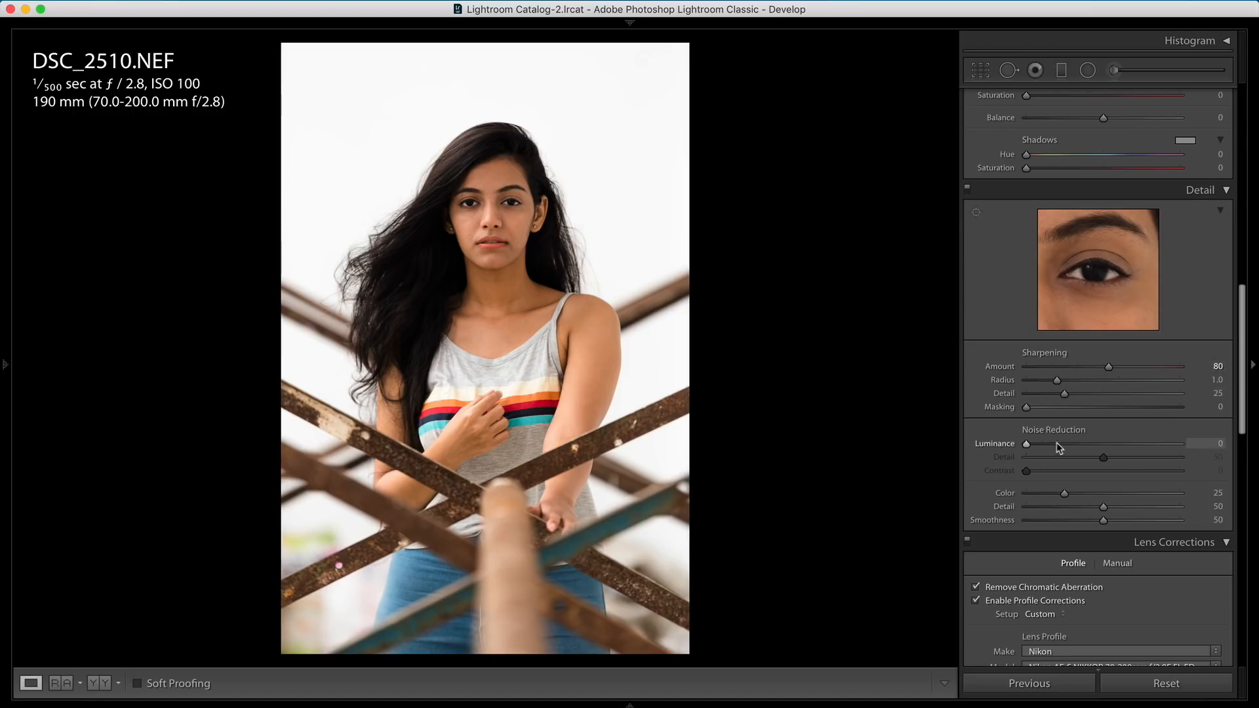
left_click_drag(1057, 445, 1065, 446)
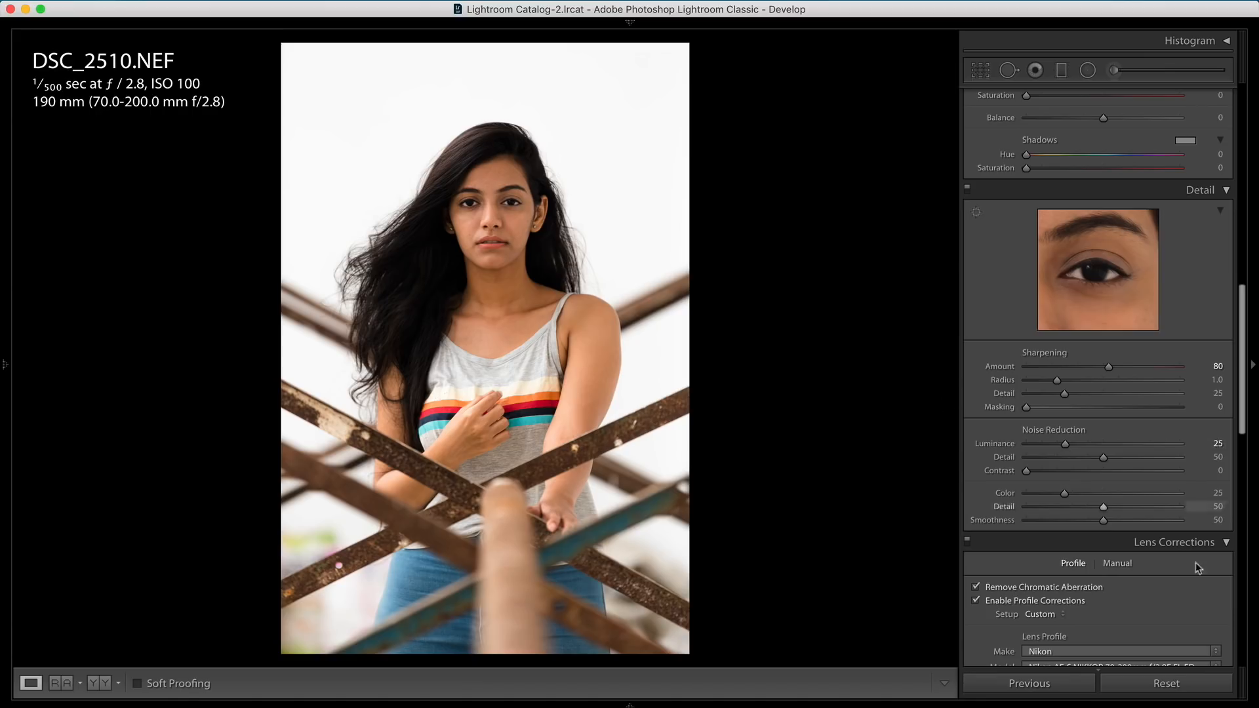
Compare the face up close with Detail off and on, and return to the full photo with the information overlay hidden.
left_click(472, 205)
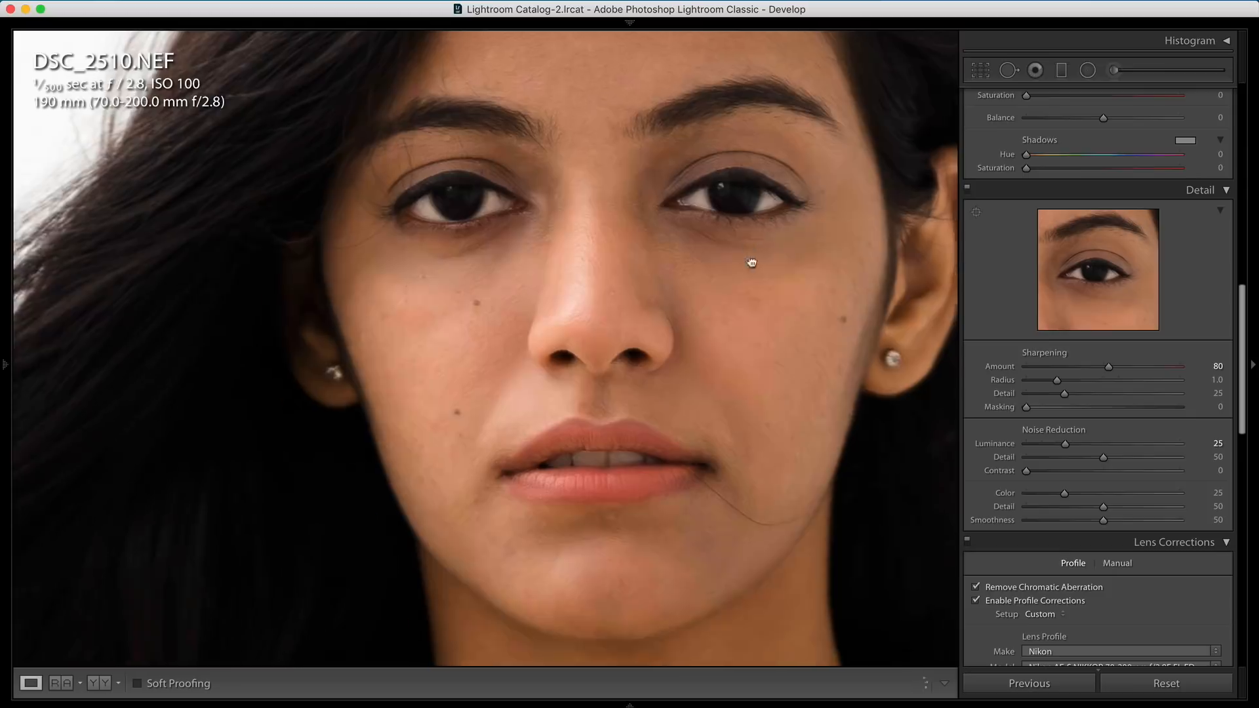
left_click(967, 191)
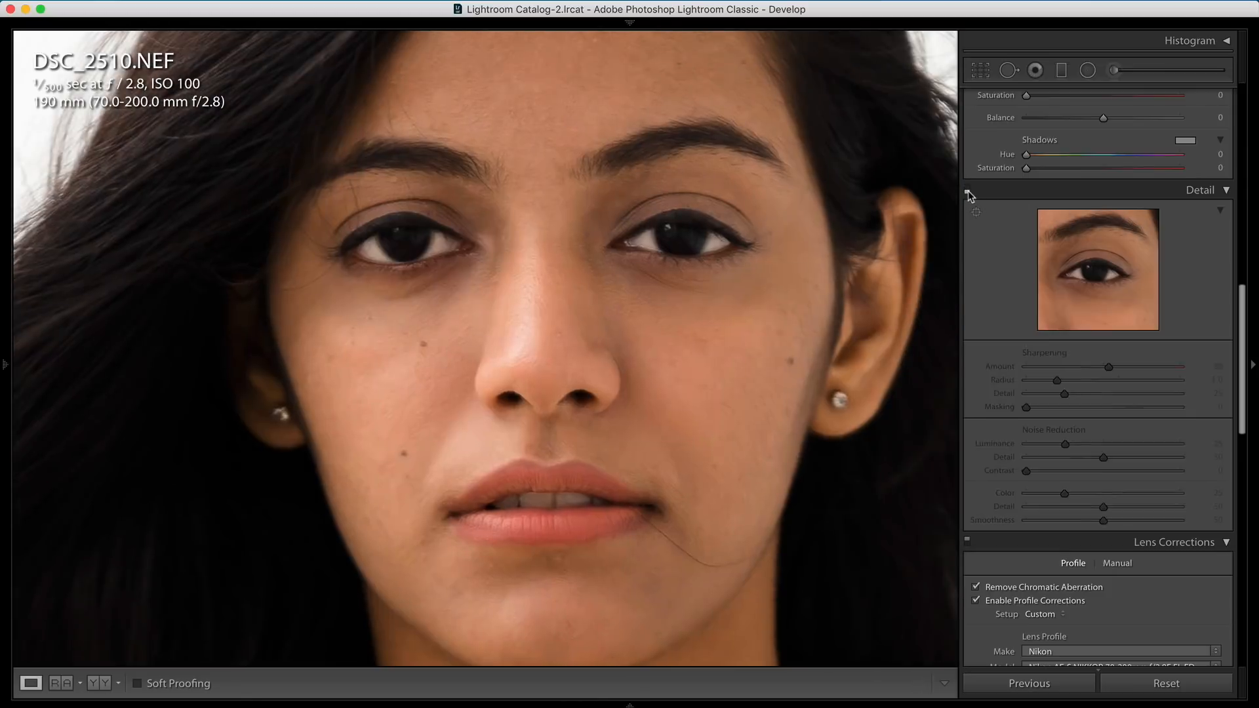
left_click(967, 191)
left_click(967, 191)
left_click(968, 191)
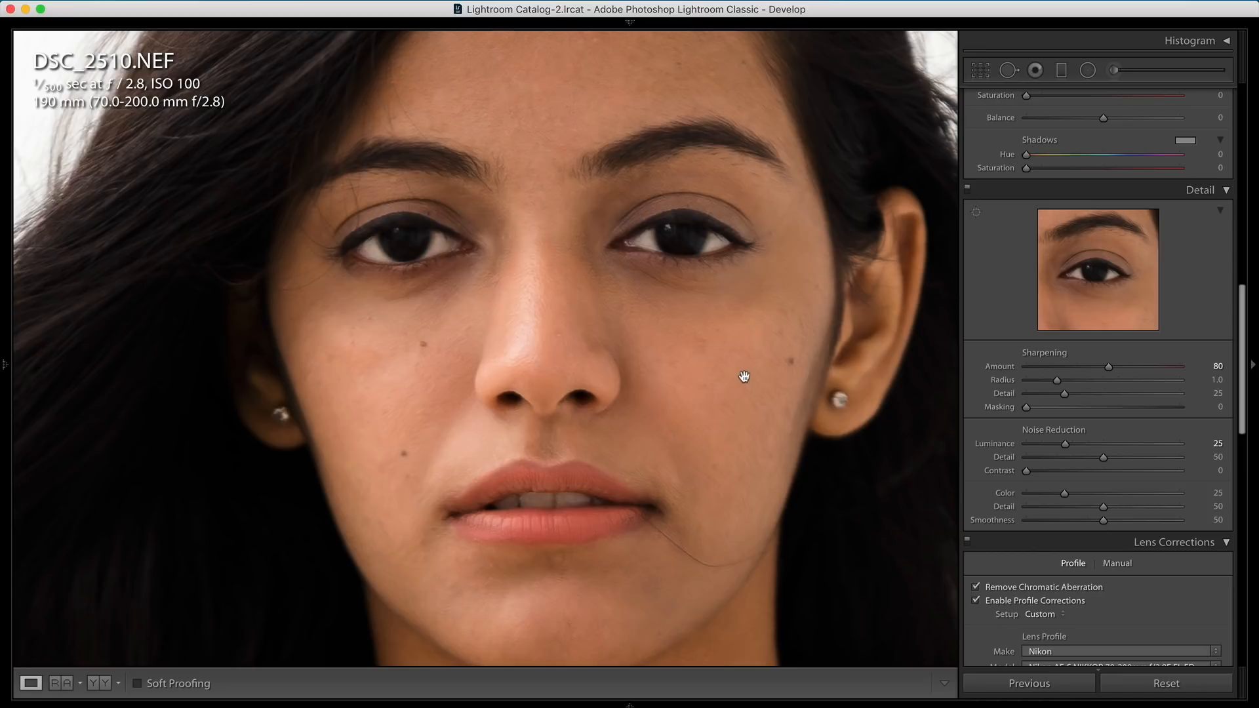
key("i")
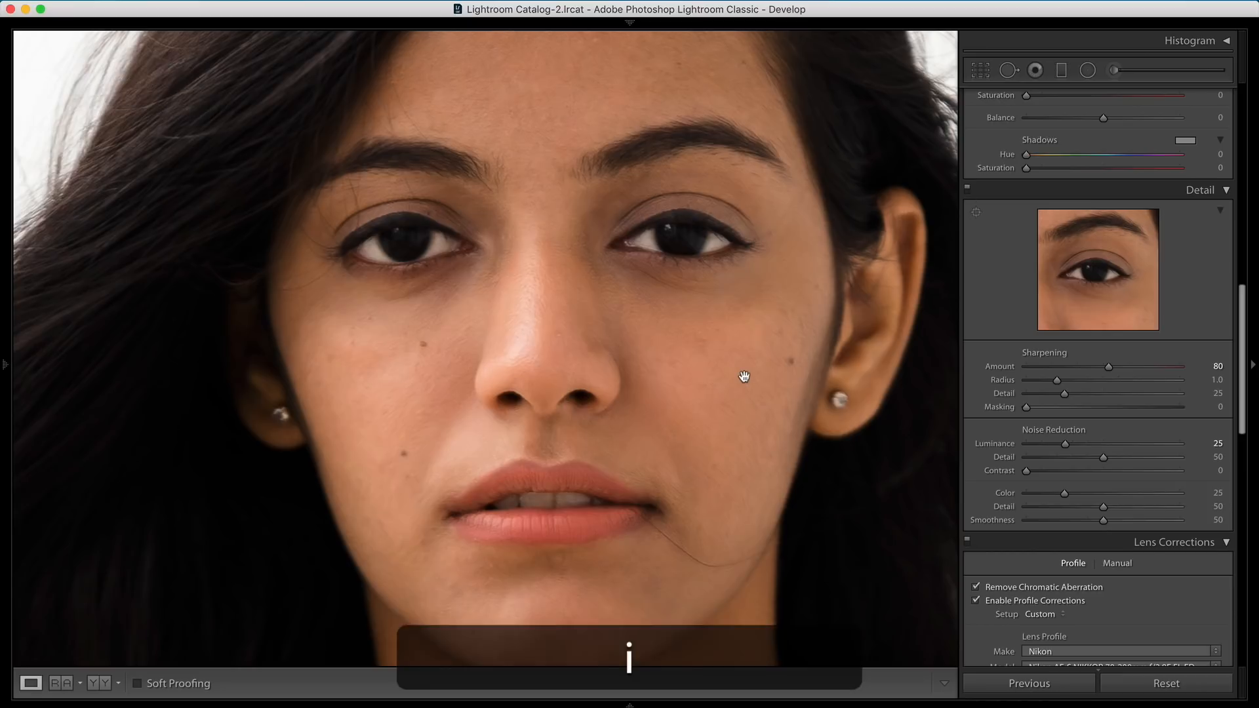
left_click(744, 376)
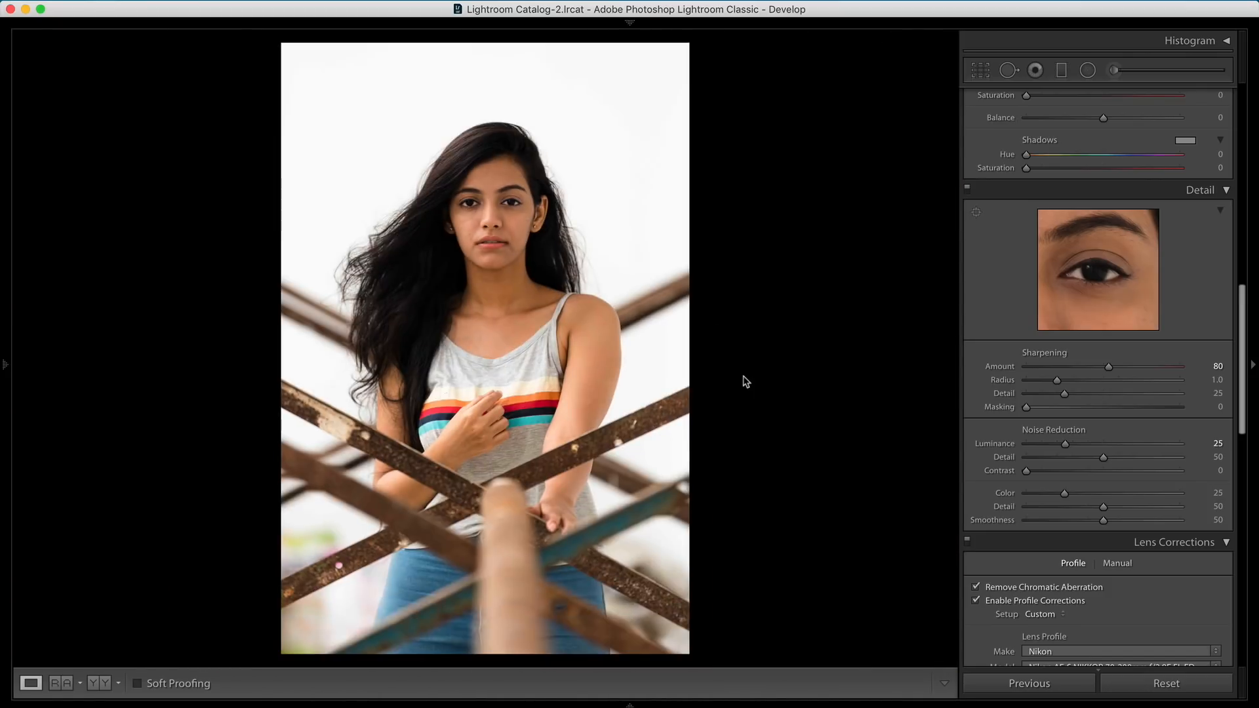
Set the Sharpening Masking to 20 while previewing the black-and-white mask.
key("alt")
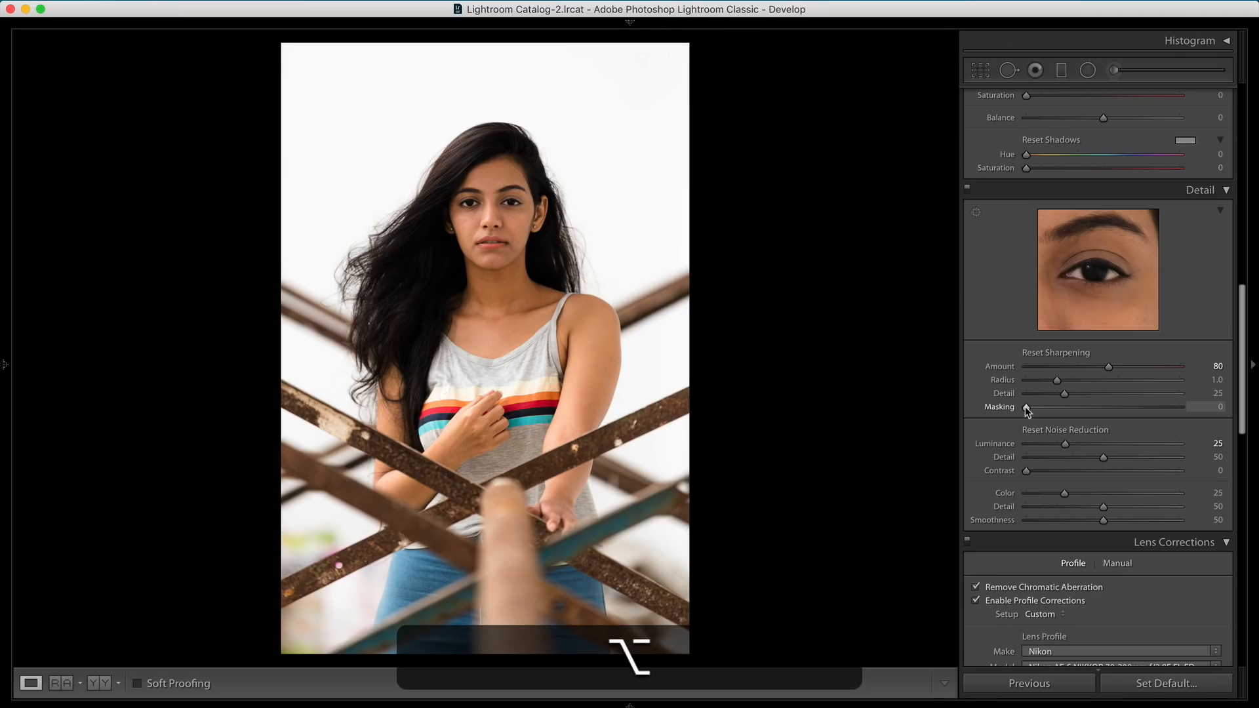
left_click(1027, 408, "alt")
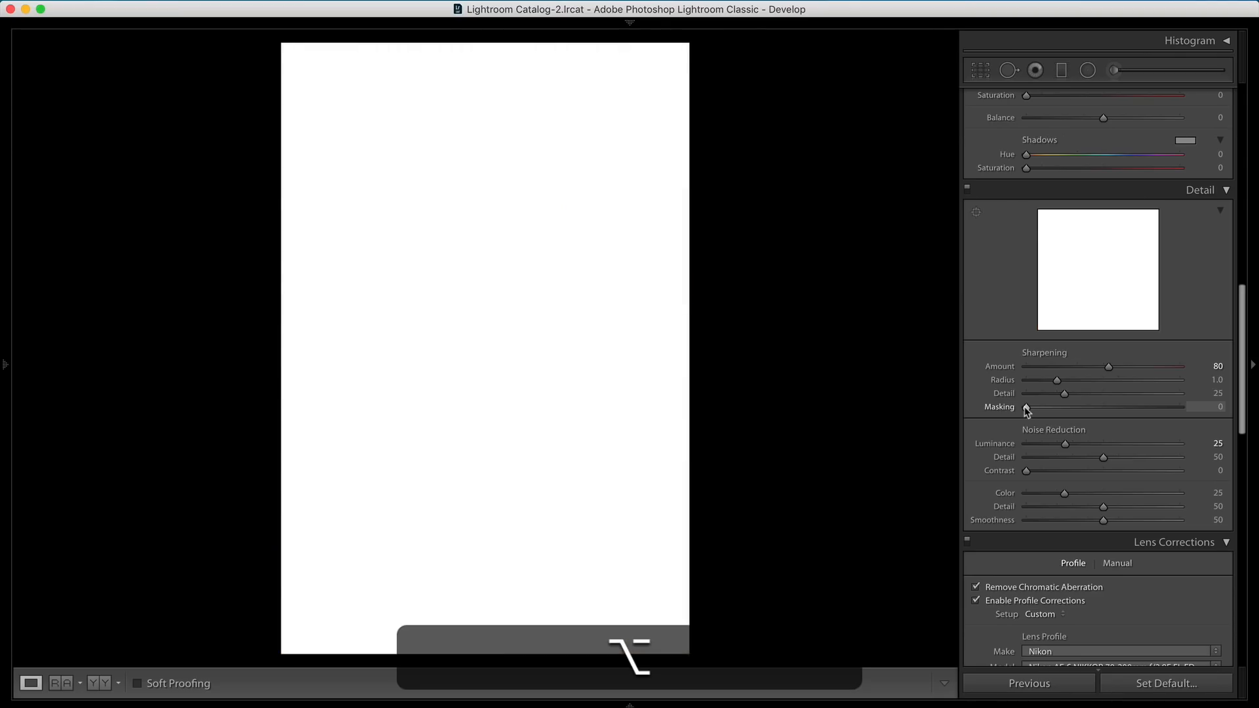
left_click_drag(1027, 409, 1052, 416)
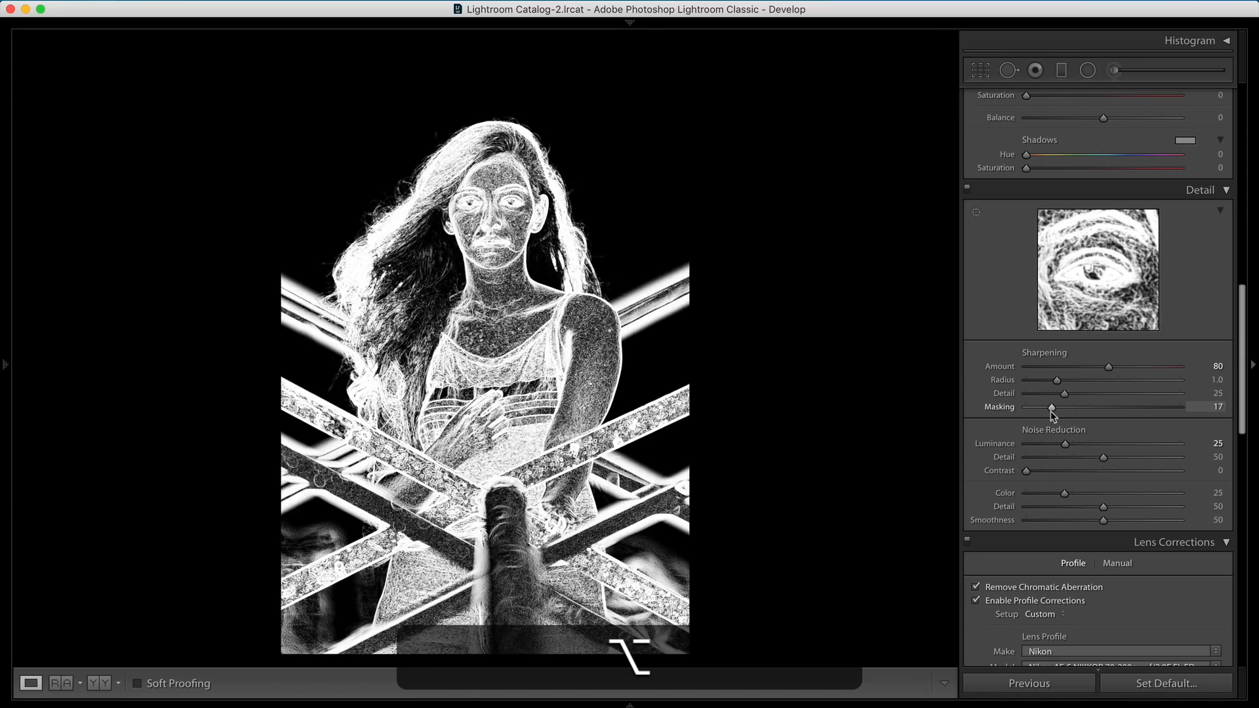
left_click_drag(1052, 416, 1048, 412)
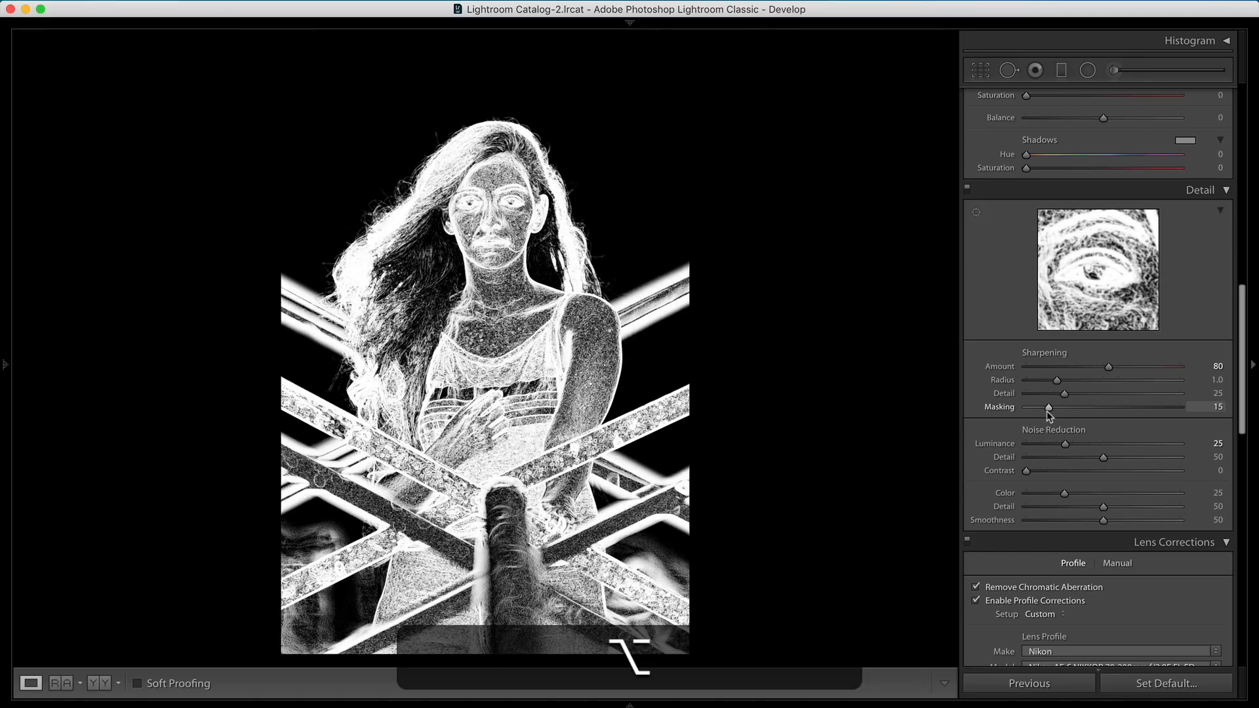
left_click_drag(1049, 416, 1058, 416)
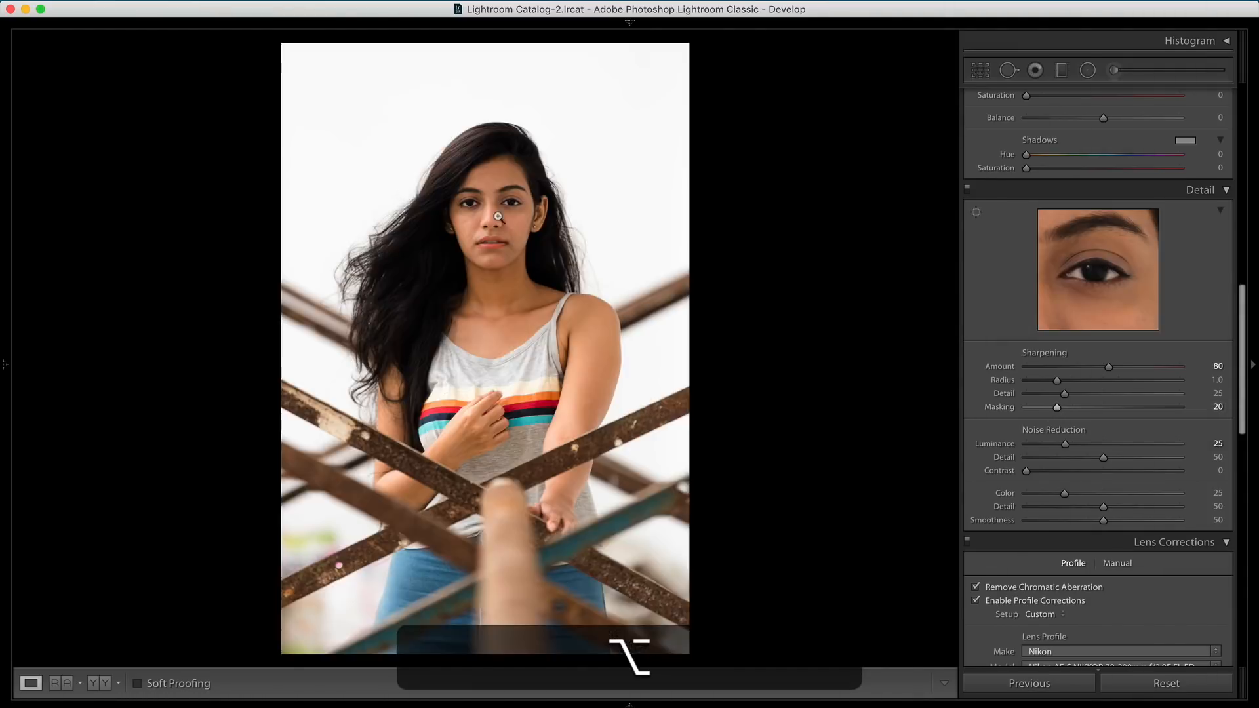
Check the masked sharpening on the face up close with Detail off and on, and return to the full photo.
left_click(493, 209)
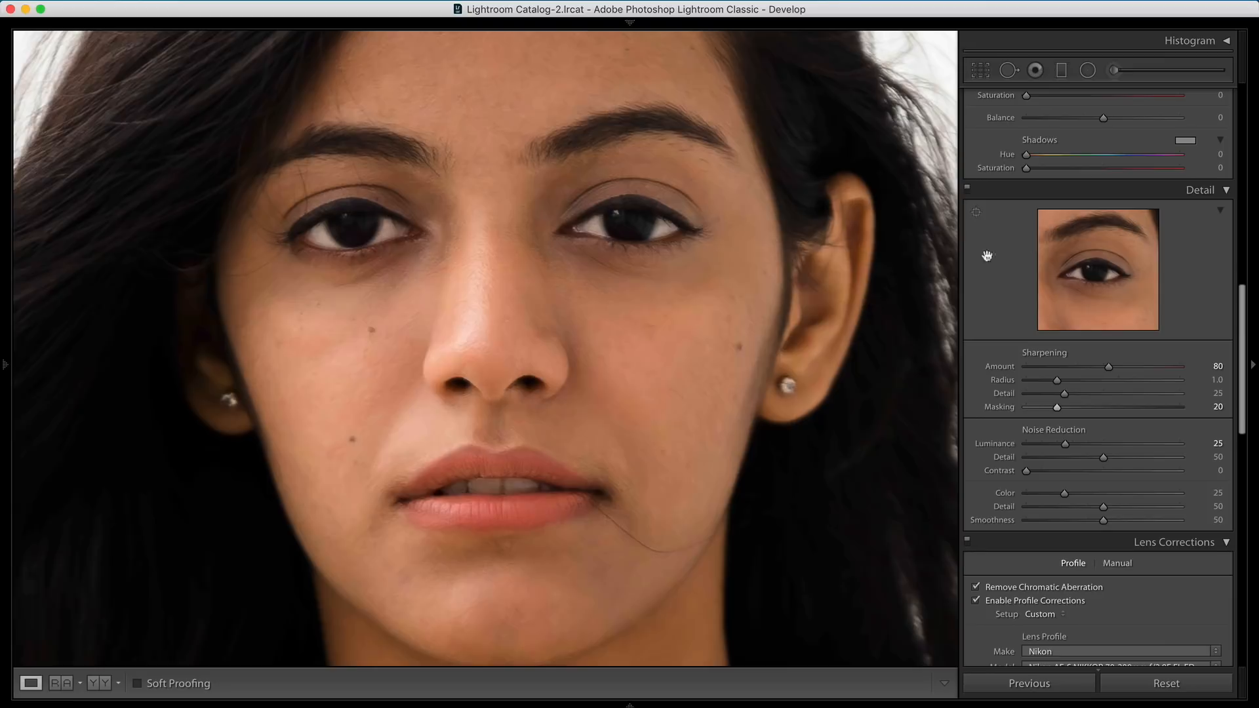
left_click(971, 194)
left_click(970, 192)
left_click(636, 315)
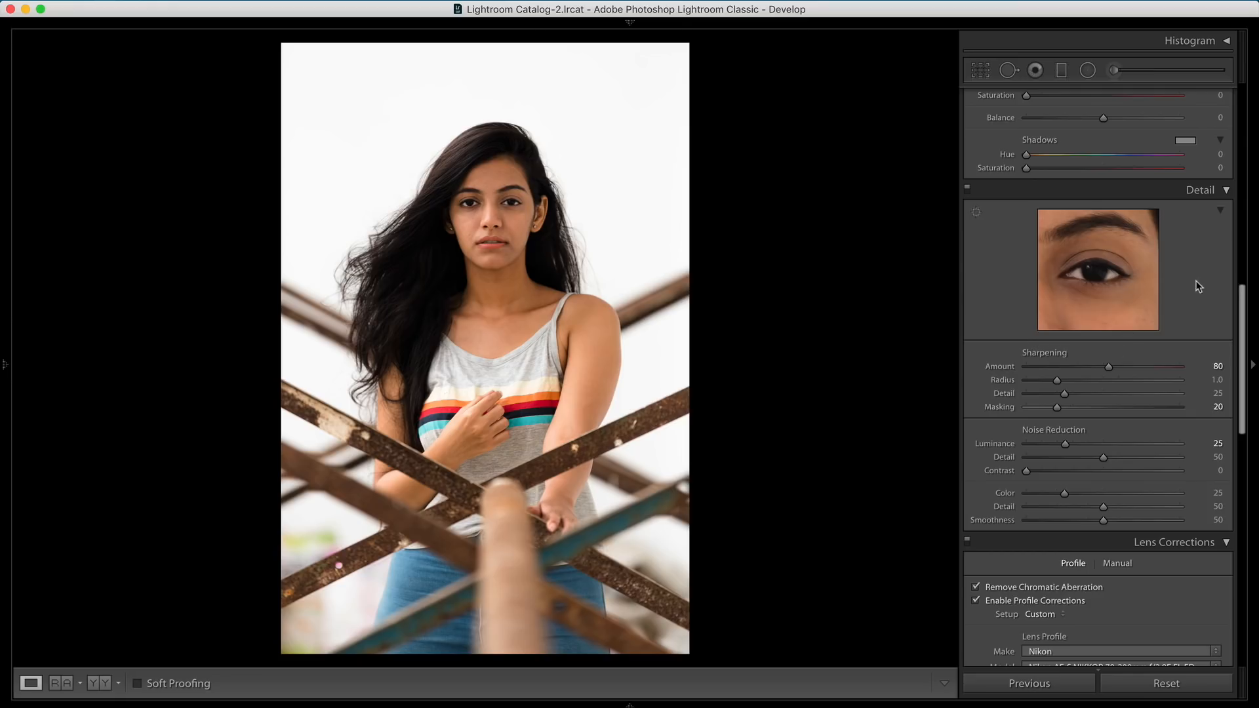
Set the Post-Crop Vignetting Amount to -100, and try Feather at 0 before setting it to 100.
scroll(1184, 409, "down", 5)
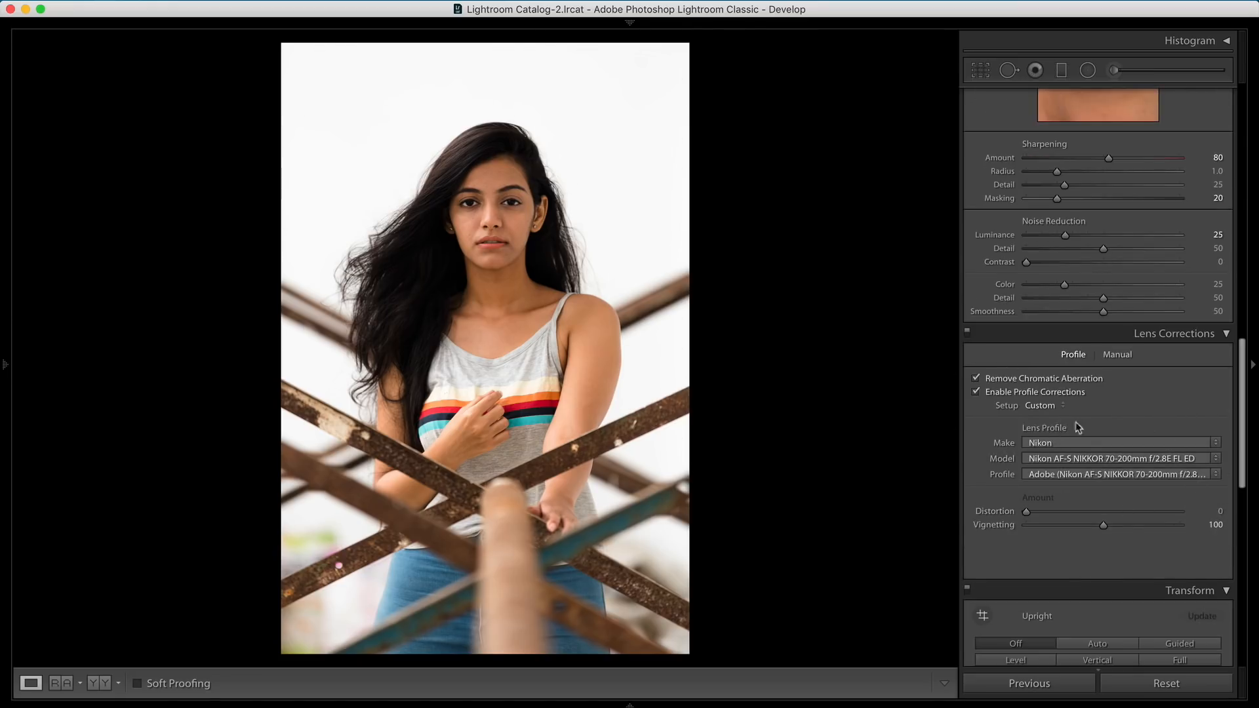
scroll(1020, 482, "down", 8)
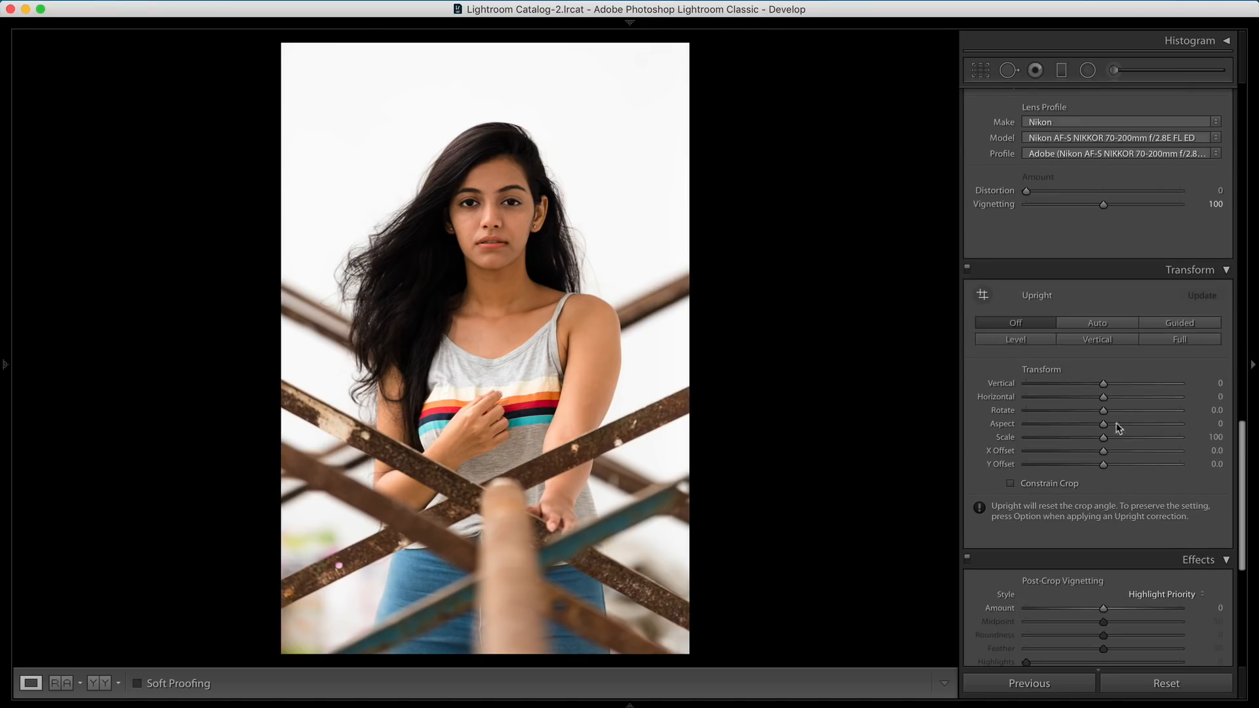
scroll(1143, 366, "down", 1)
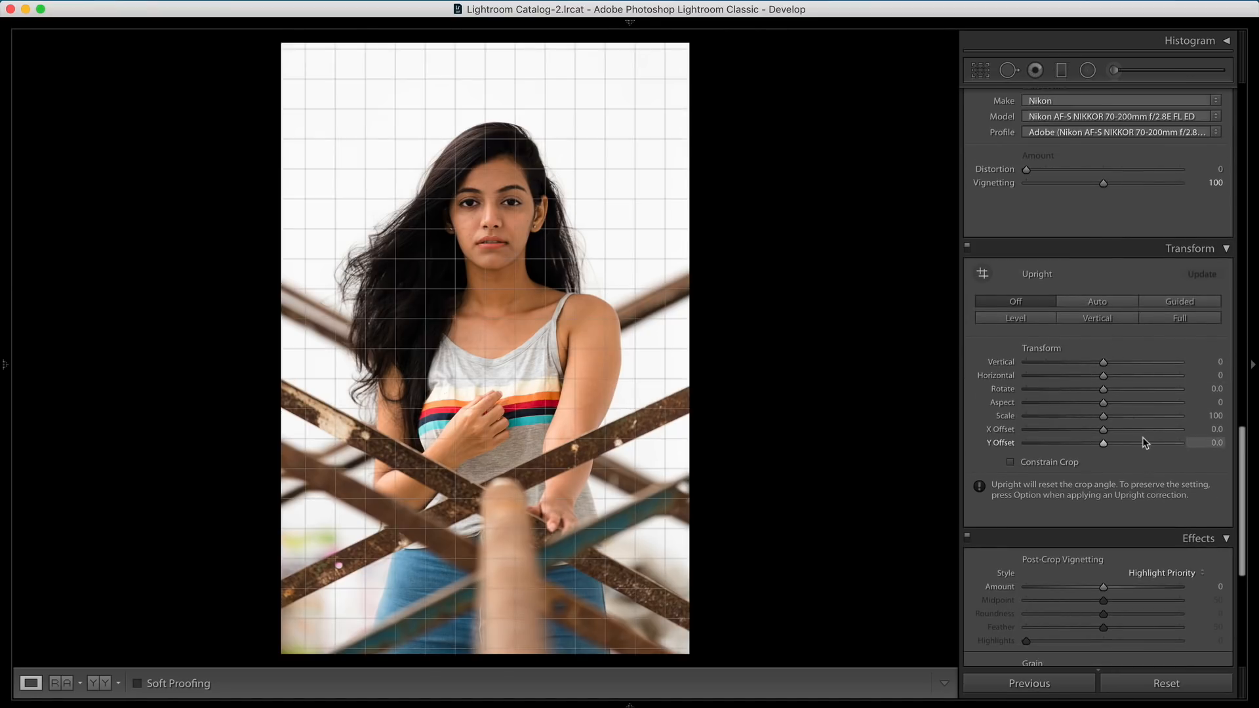
scroll(1142, 438, "down", 5)
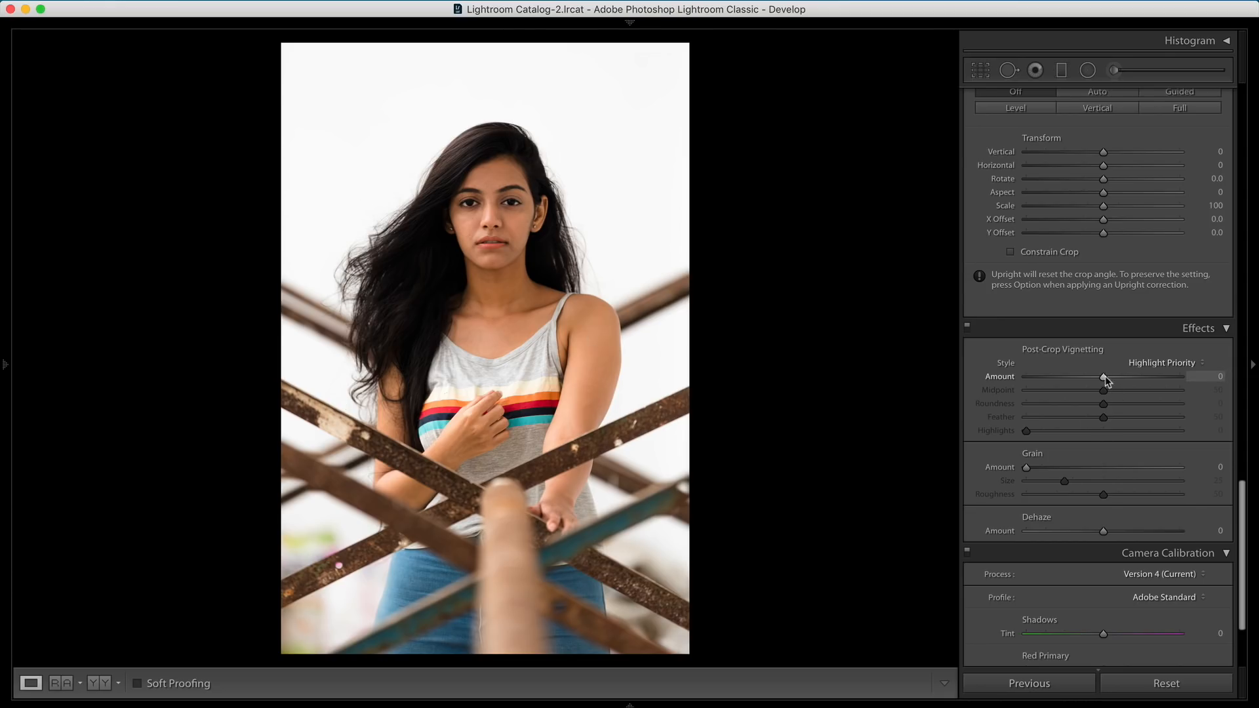
left_click_drag(1105, 379, 982, 387)
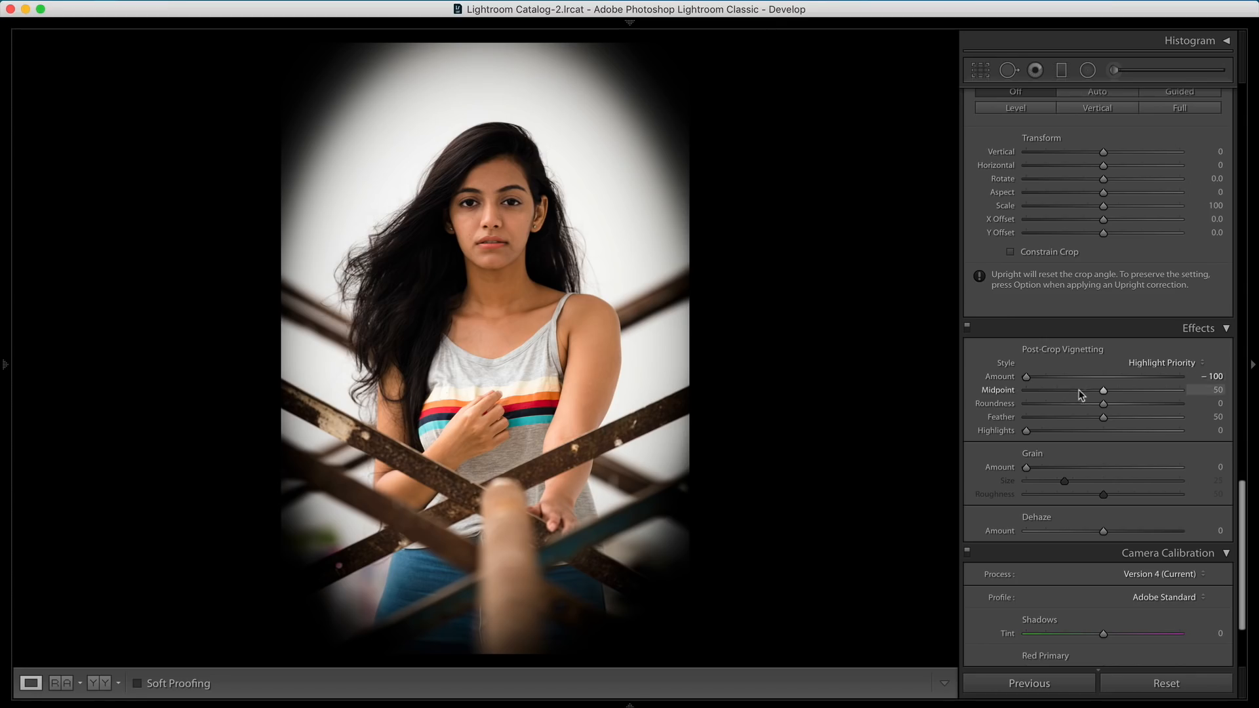
left_click_drag(1105, 421, 978, 427)
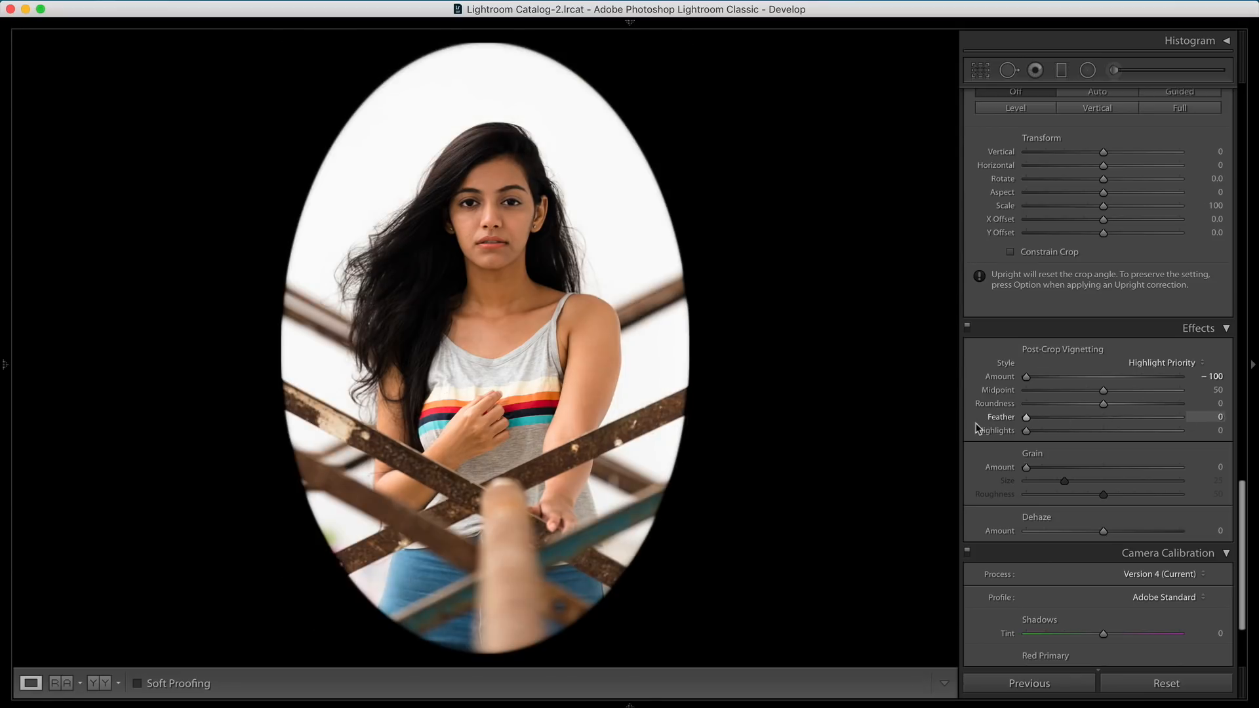
left_click_drag(1124, 419, 1249, 422)
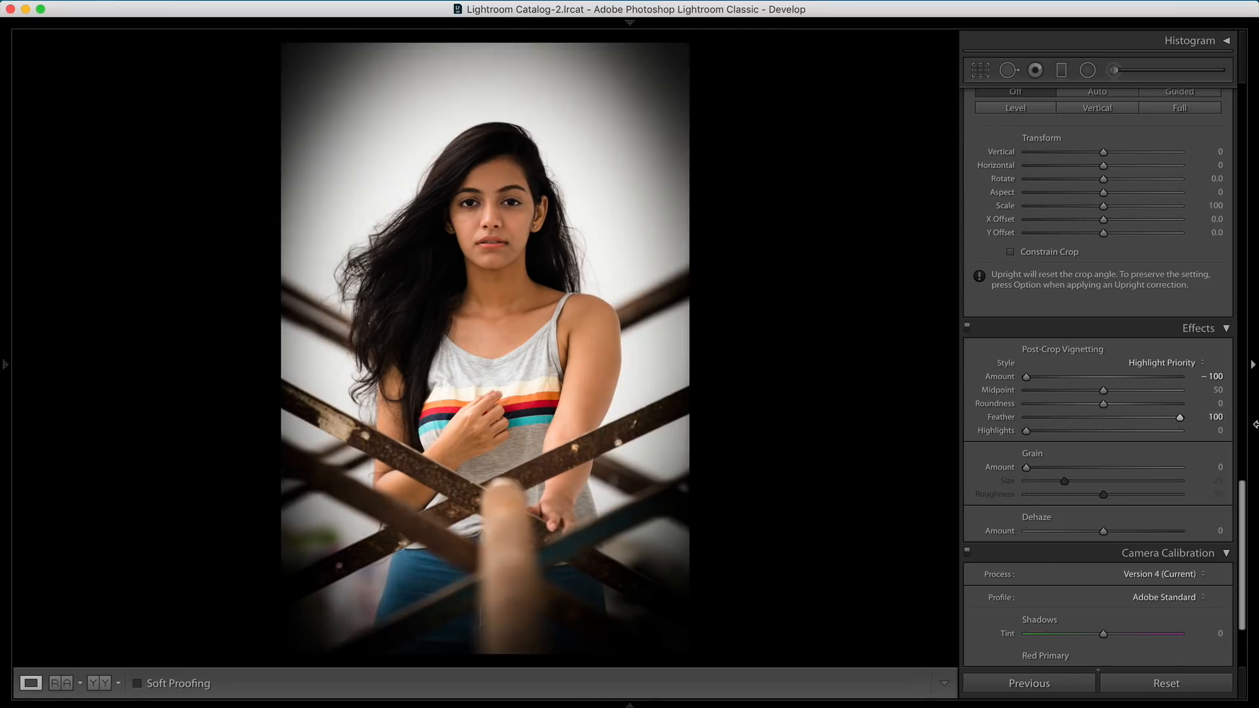
Set the Post-Crop Vignetting Midpoint to 70 and reduce the effect to an Amount of -20.
left_click_drag(1104, 392, 1166, 393)
double_click(1165, 391)
left_click_drag(1104, 393, 1130, 395)
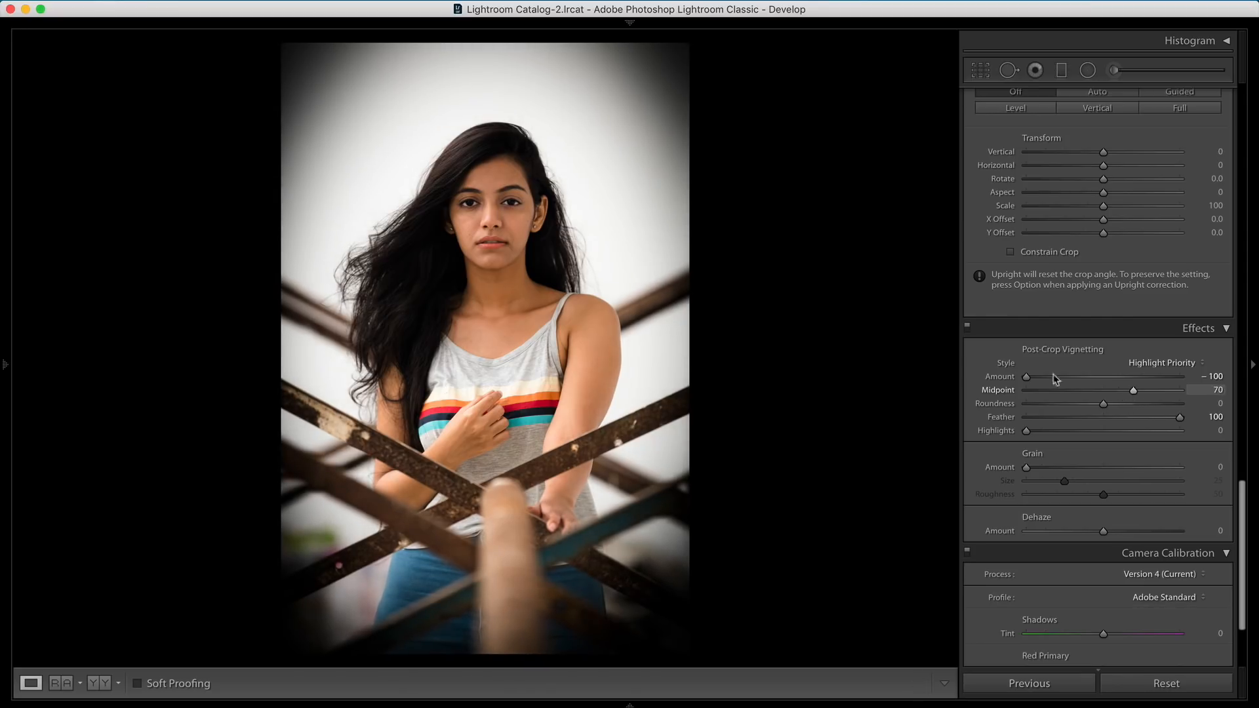
left_click_drag(1028, 376, 1090, 379)
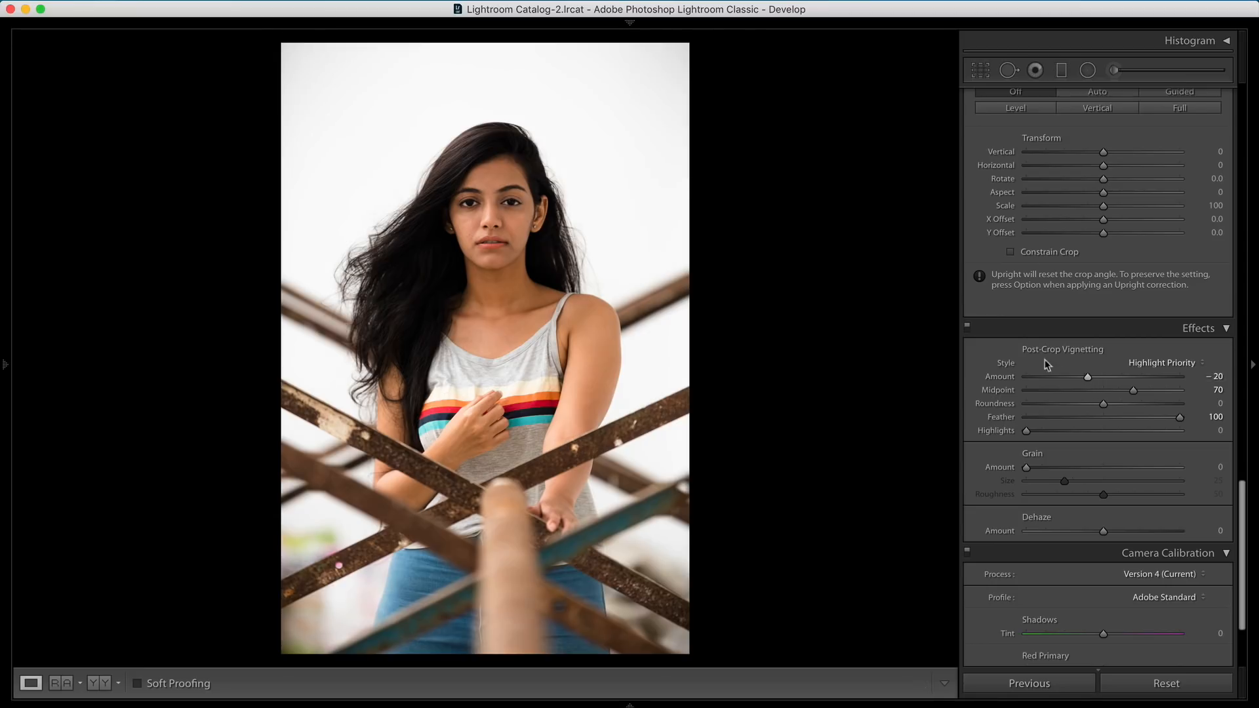
Compare the photo with the Effects settings off and on to judge the vignette.
left_click(968, 328)
left_click(969, 329)
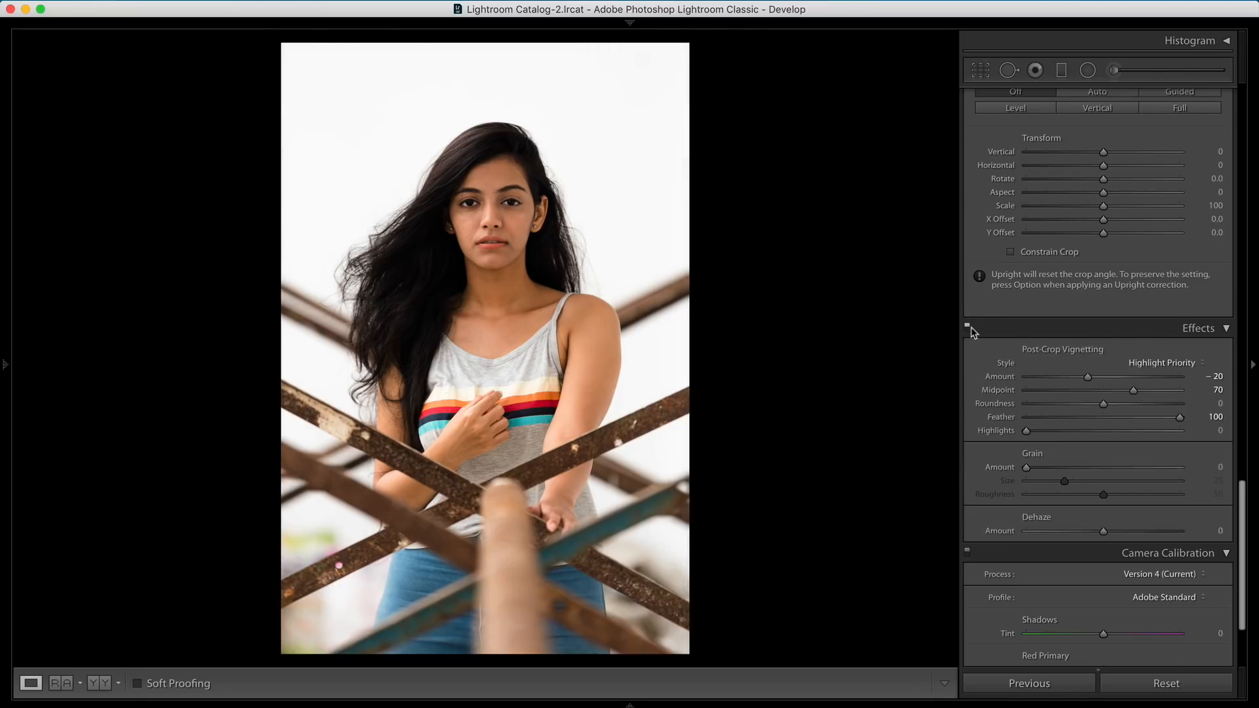
left_click(969, 328)
left_click(969, 328)
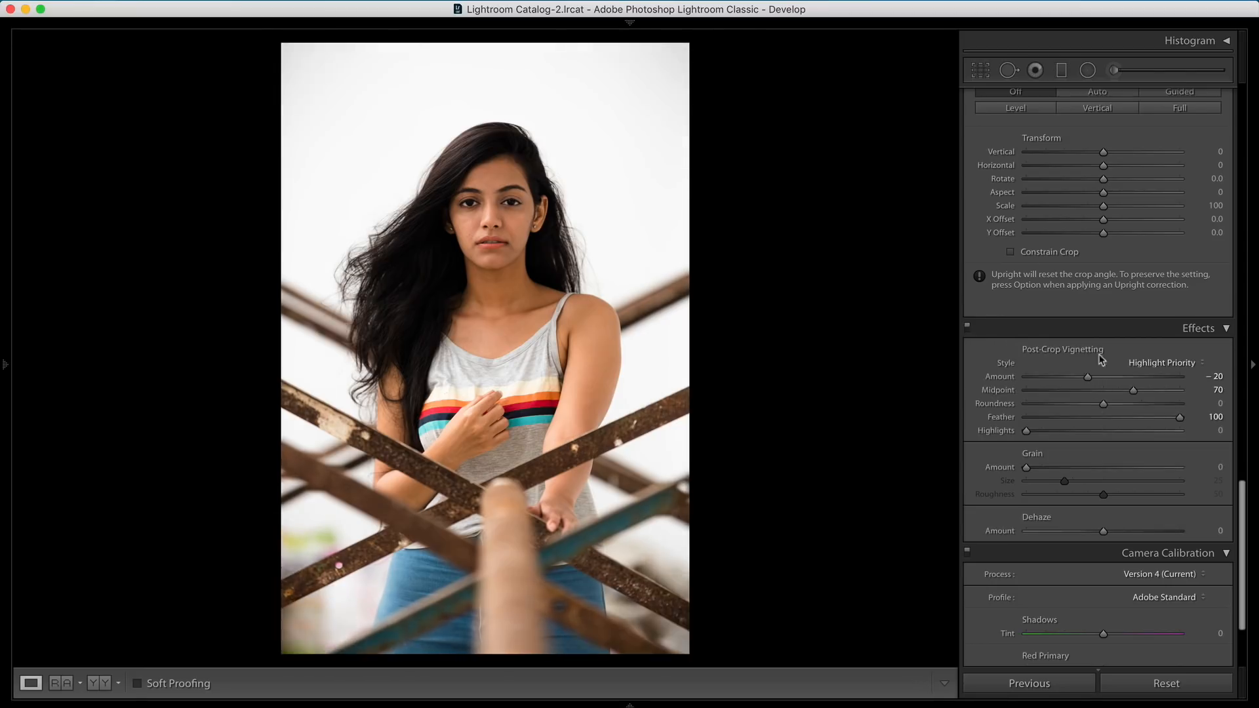
Set the vignette Amount to -25, and compare the photo with Effects off and on.
left_click_drag(1090, 377, 1089, 379)
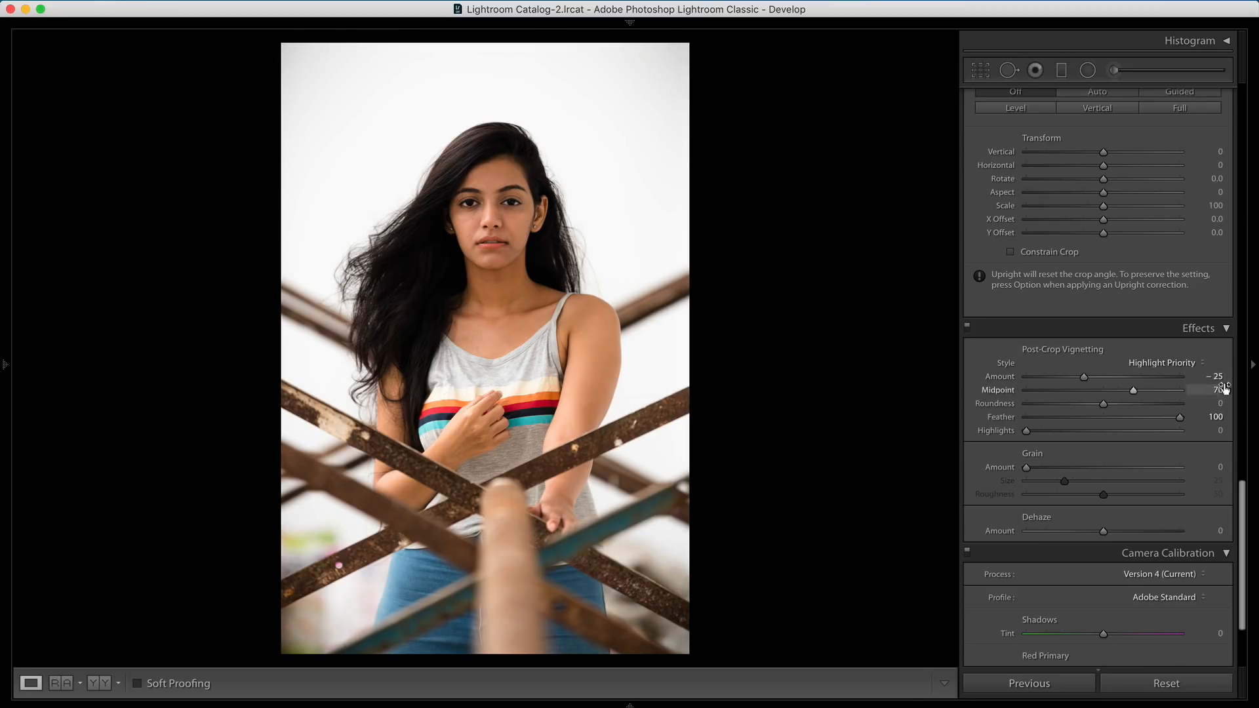
left_click(968, 326)
left_click(968, 326)
scroll(1103, 551, "down", 3)
scroll(1092, 457, "up", 20)
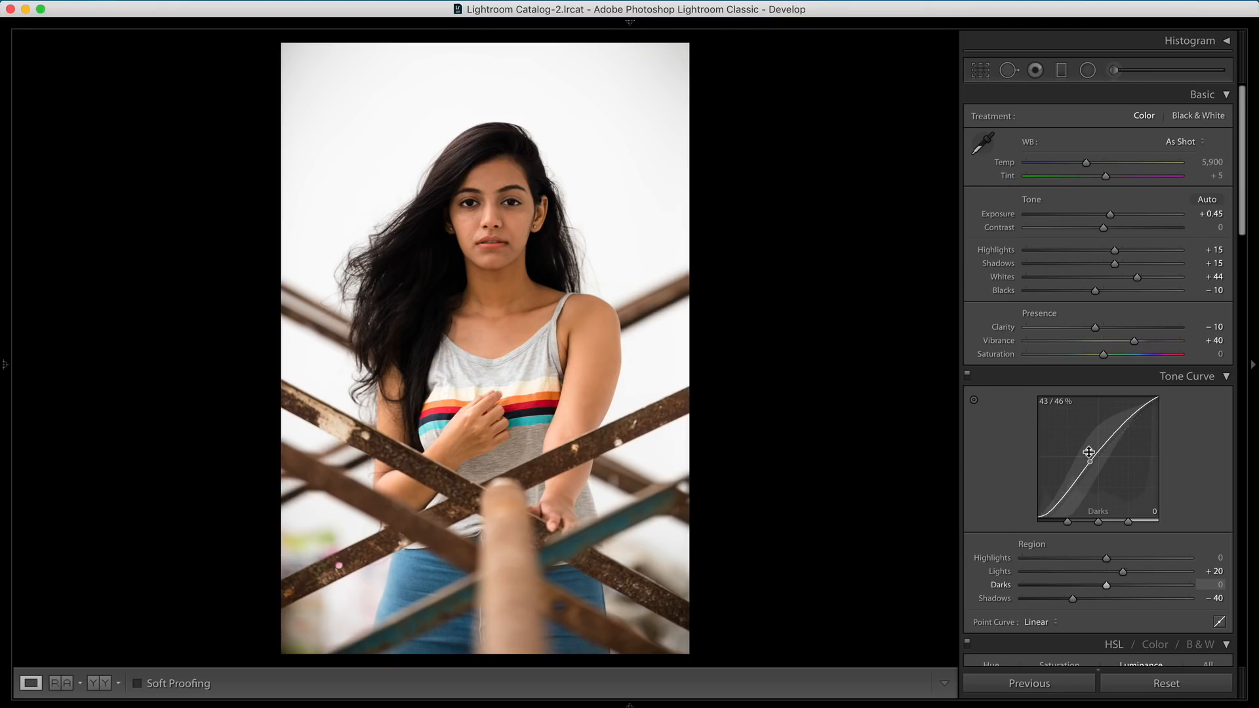
Compare the edited portrait with the original photo by toggling between the before and after views.
key("backslash")
key("backslash")
key("backslash")
key("backslash")
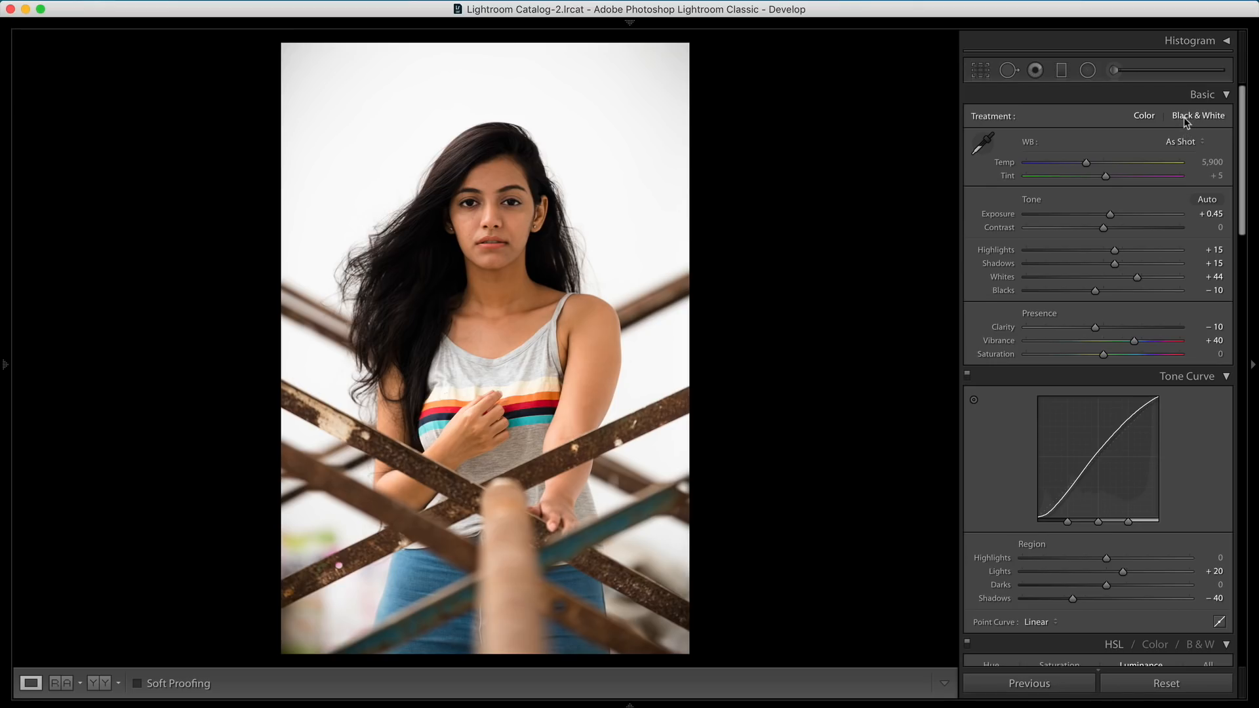
Add a Radial Filter centred on the woman's upper chest, with a tall ellipse enclosing her head and torso.
left_click(1088, 73)
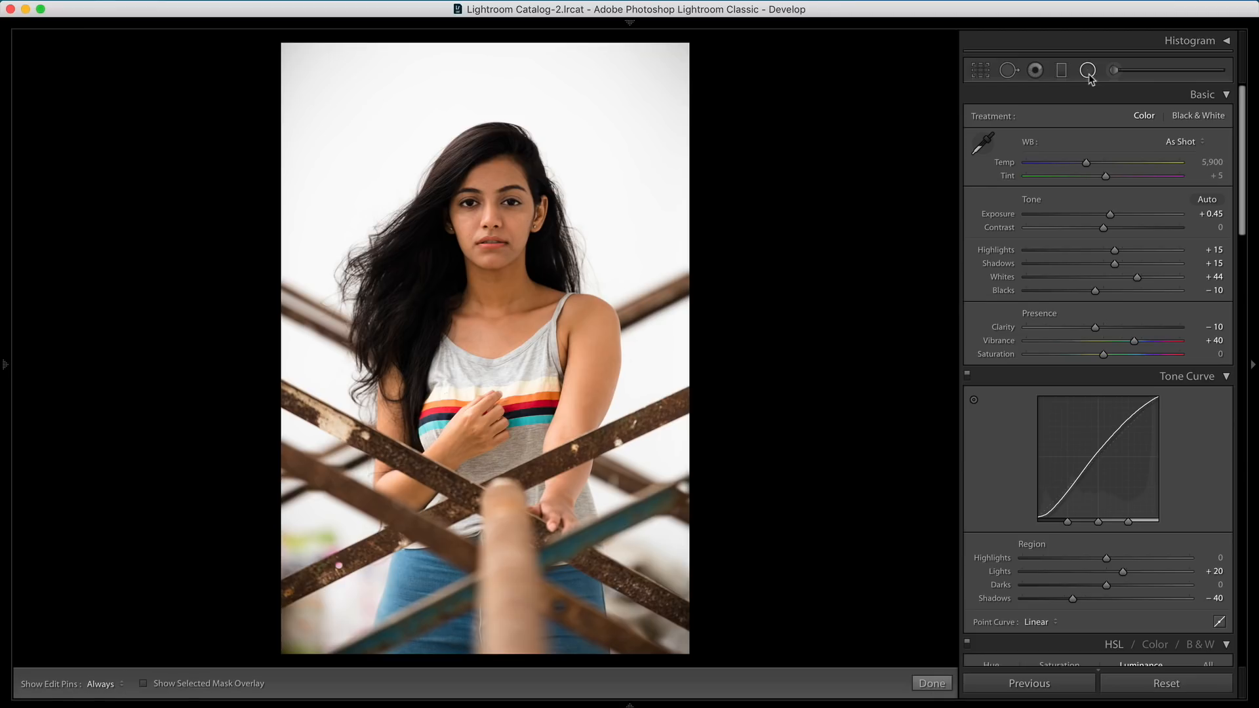
left_click_drag(491, 228, 552, 308)
mouse_move(485, 234)
left_mouse_down()
mouse_move(482, 221)
mouse_move(494, 227)
left_mouse_up()
left_click_drag(492, 301, 493, 468)
left_click_drag(556, 222, 643, 222)
left_click_drag(493, 222, 485, 299)
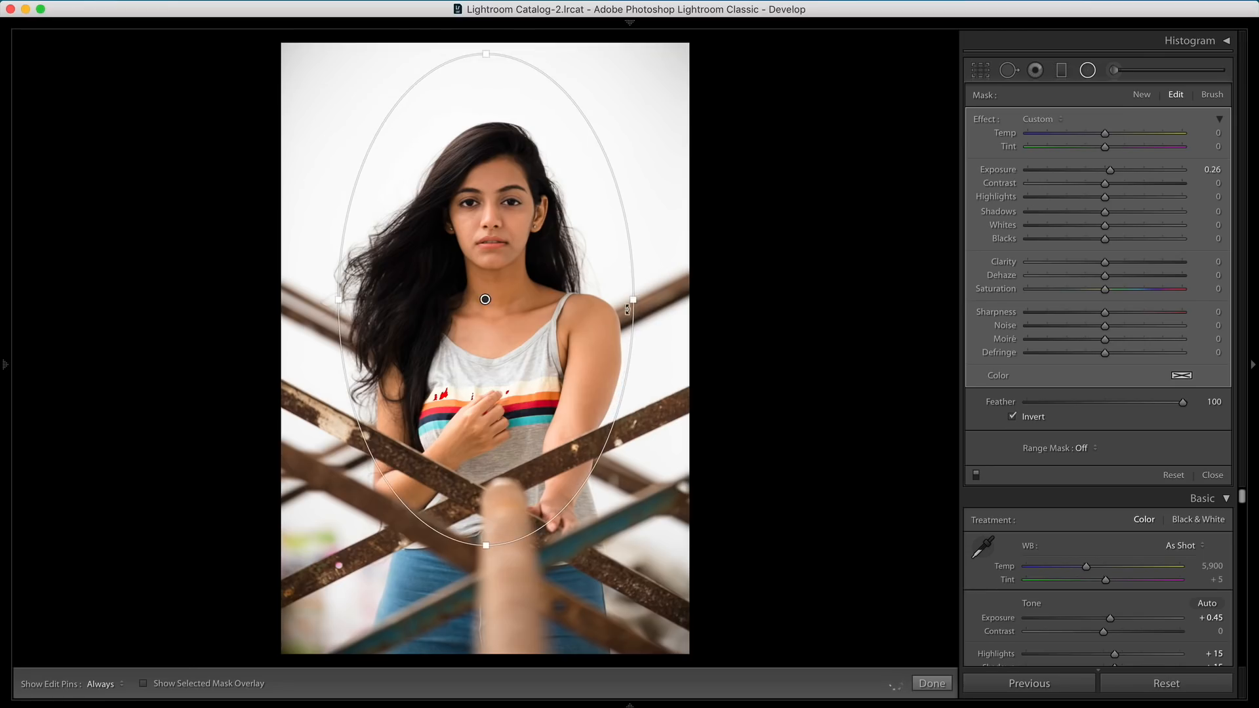
left_click_drag(633, 302, 652, 301)
left_click_drag(490, 301, 486, 319)
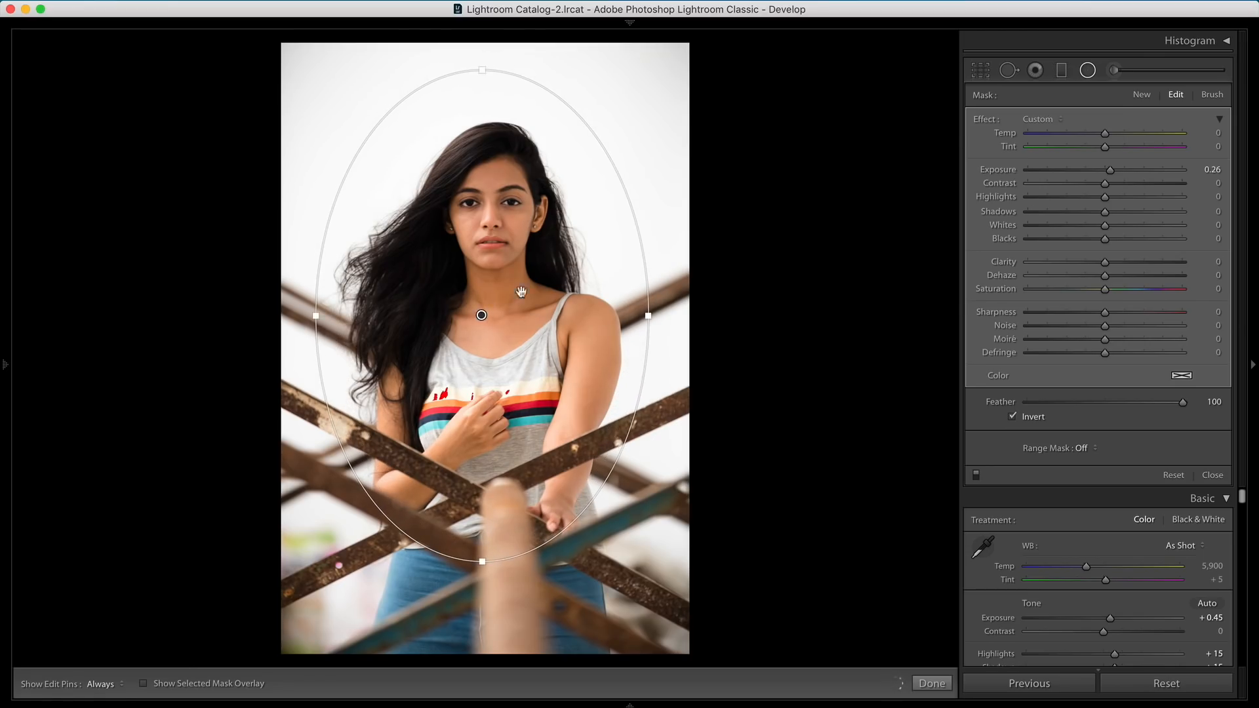
Try the Radial Filter's Exposure at 0.75 with Invert on, and set it to -0.17 with Invert off.
double_click(1135, 171)
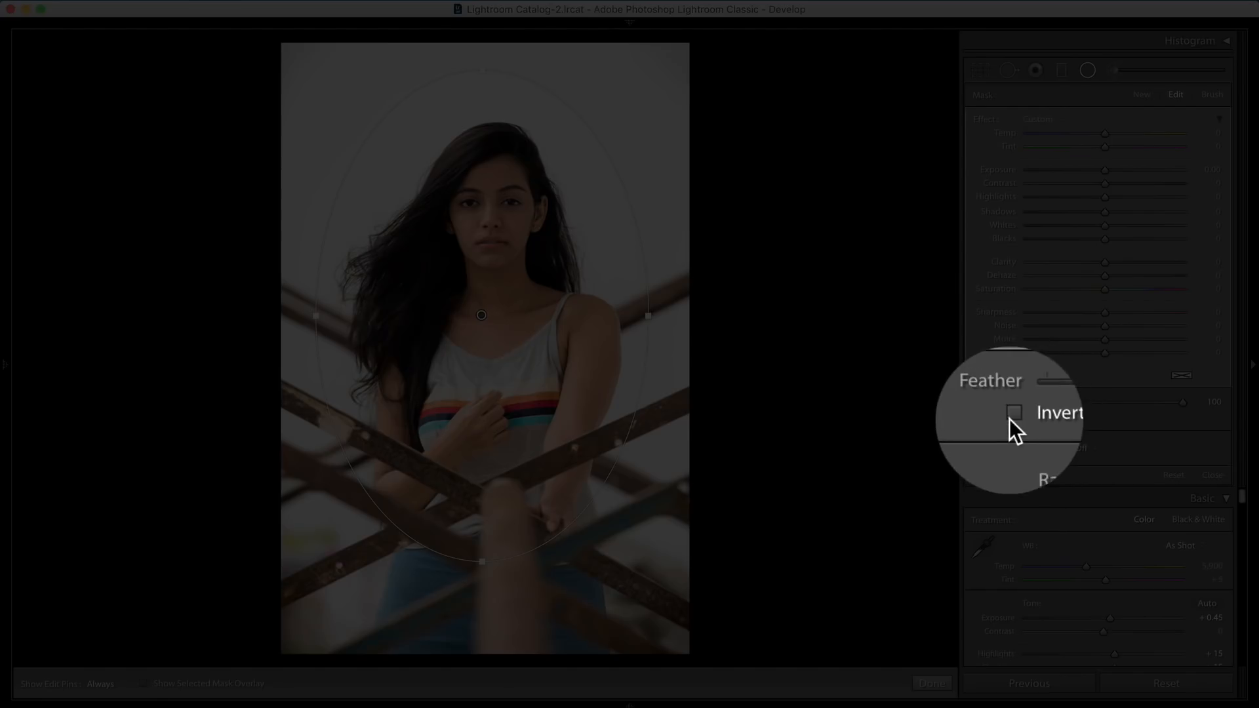
left_click(1011, 417)
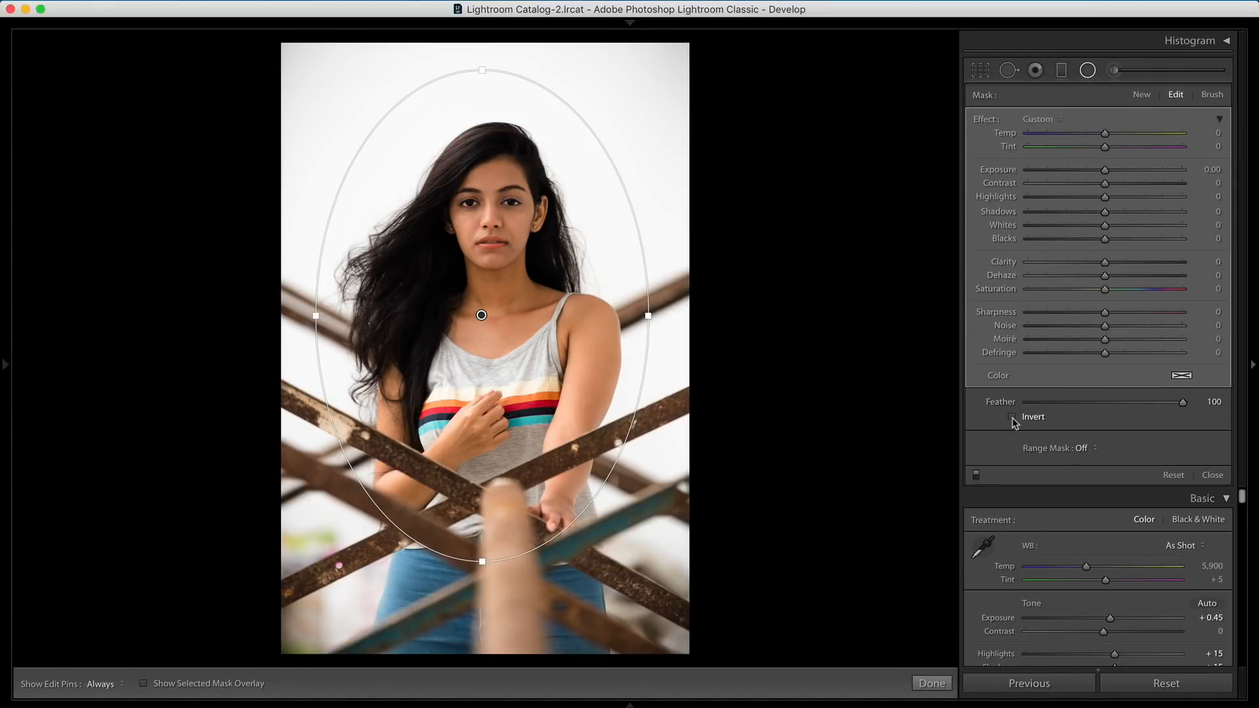
left_click_drag(1107, 172, 1119, 173)
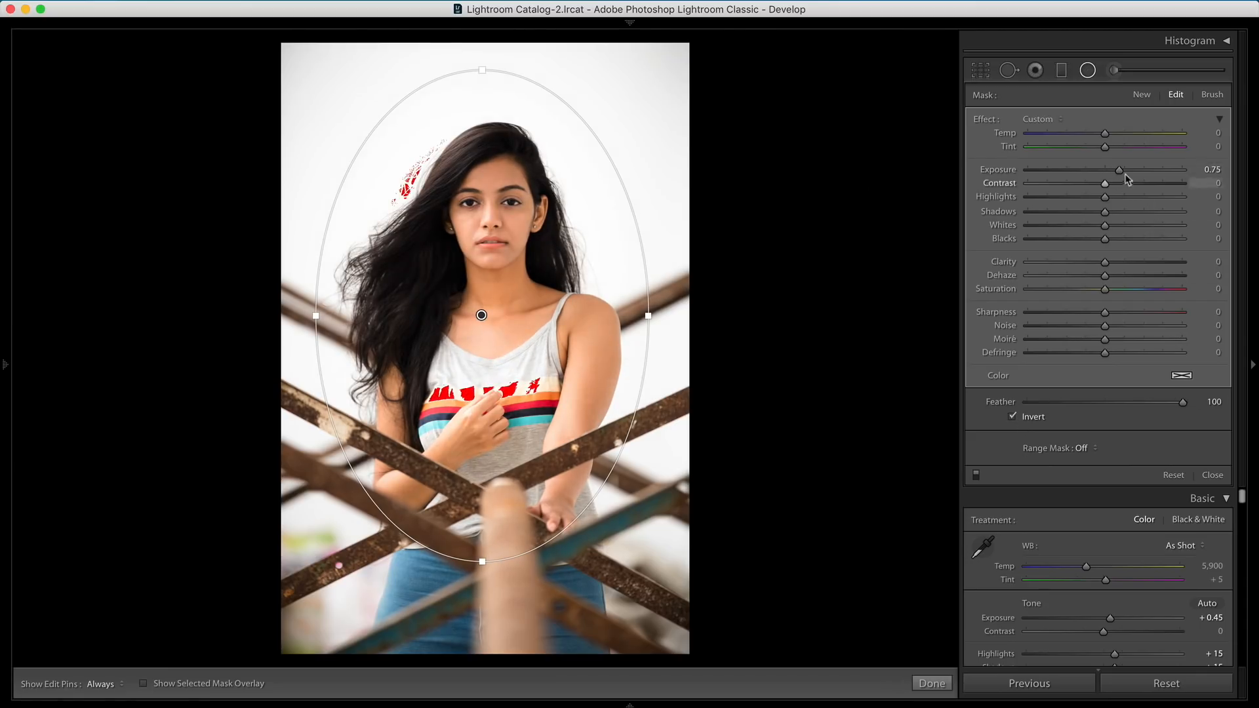
double_click(1121, 171)
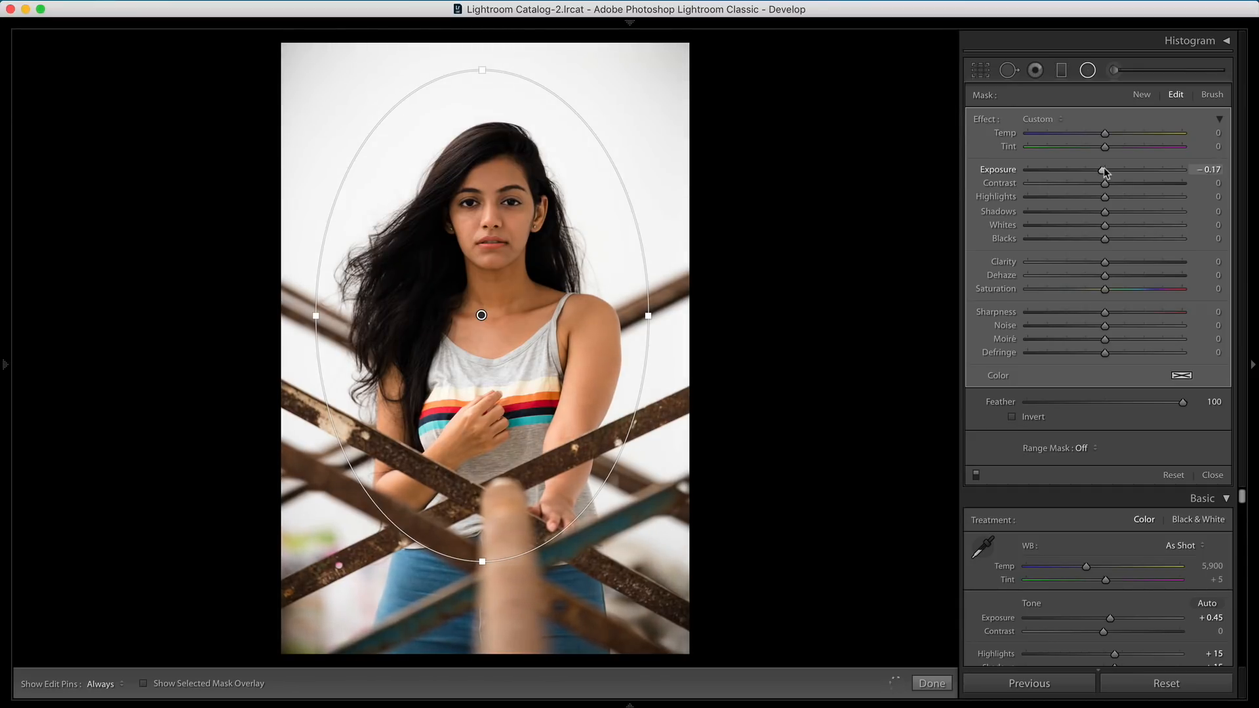
Enlarge the Radial Filter ellipse past the photo's top and side edges, comparing the filter off and on.
left_click(978, 473)
left_click(978, 473)
left_click_drag(649, 315, 672, 315)
left_click_drag(481, 69, 482, 32)
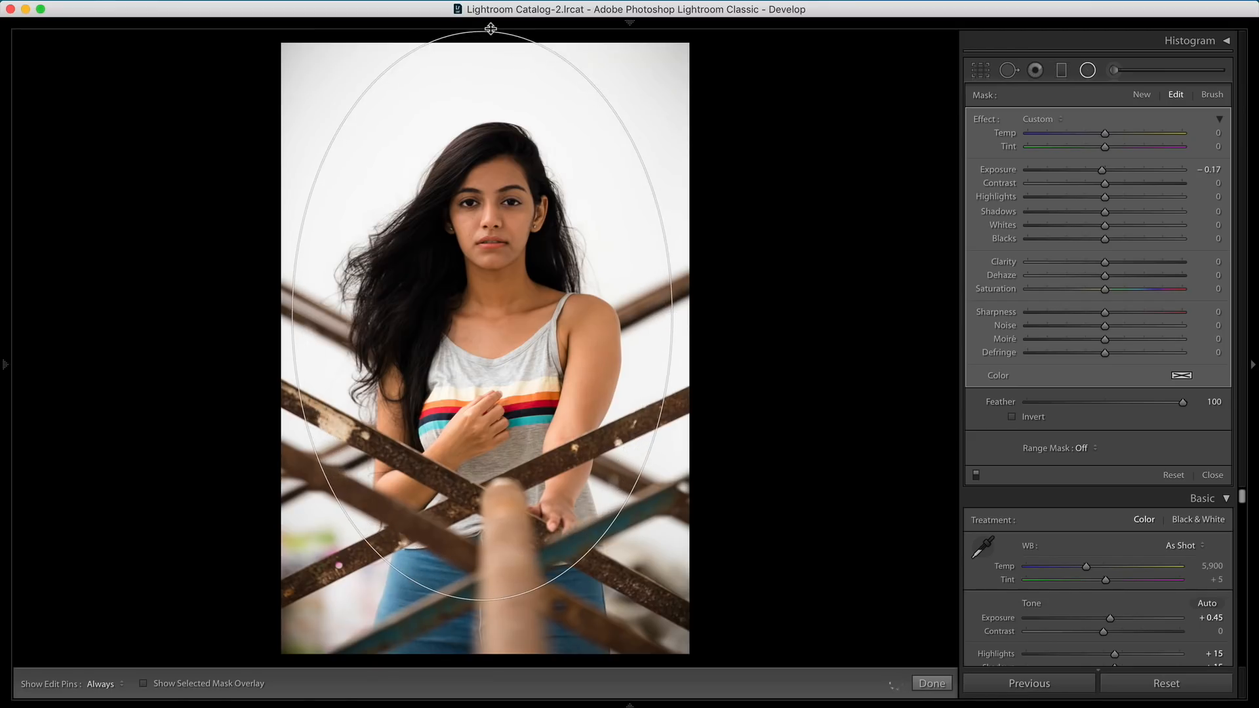
left_click(975, 475)
left_click(976, 475)
left_click_drag(672, 316, 716, 324)
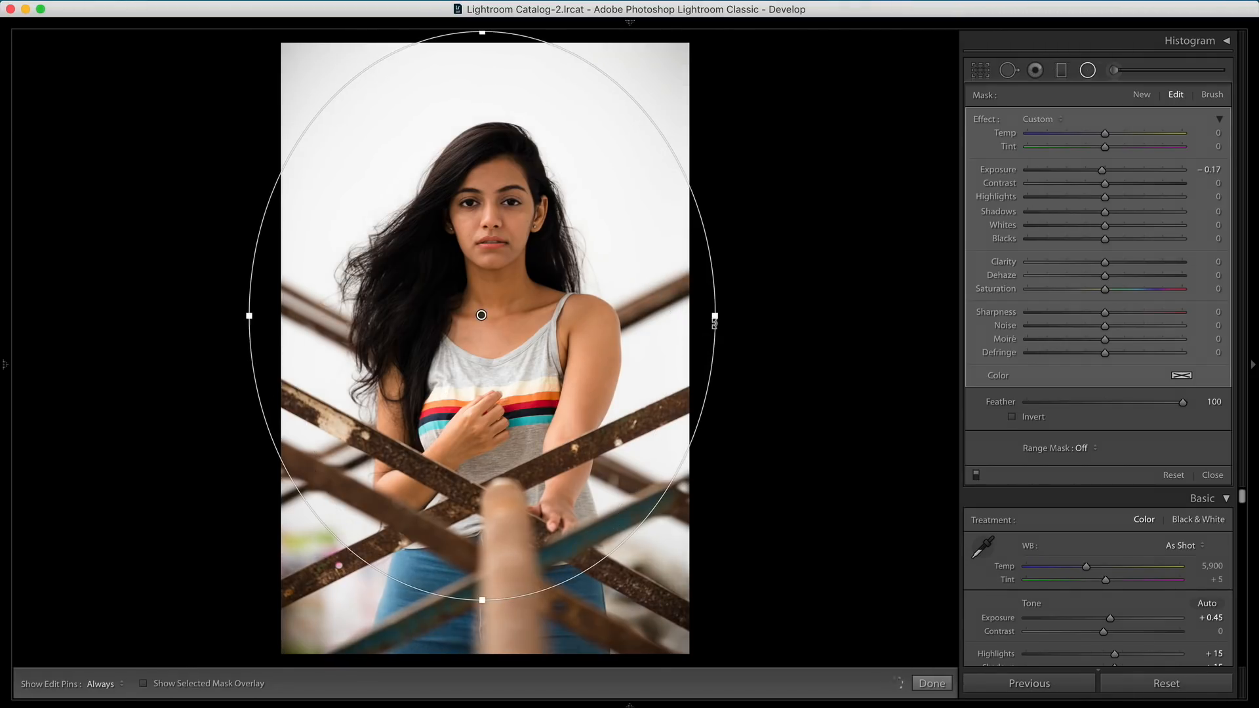
Reduce the Radial Filter's Feather to 70, and compare the photo with the filter off and on.
left_click_drag(1183, 402, 1141, 405)
left_click(976, 475)
left_click(976, 474)
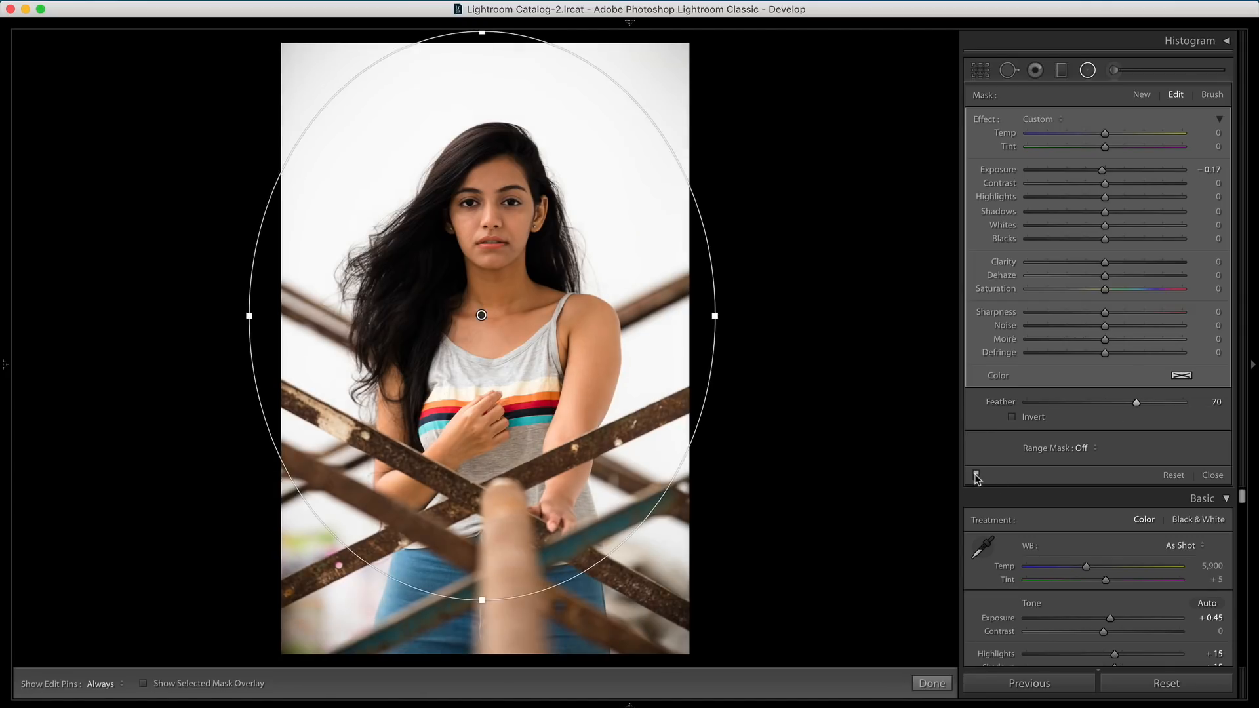
left_click(975, 474)
left_click(976, 474)
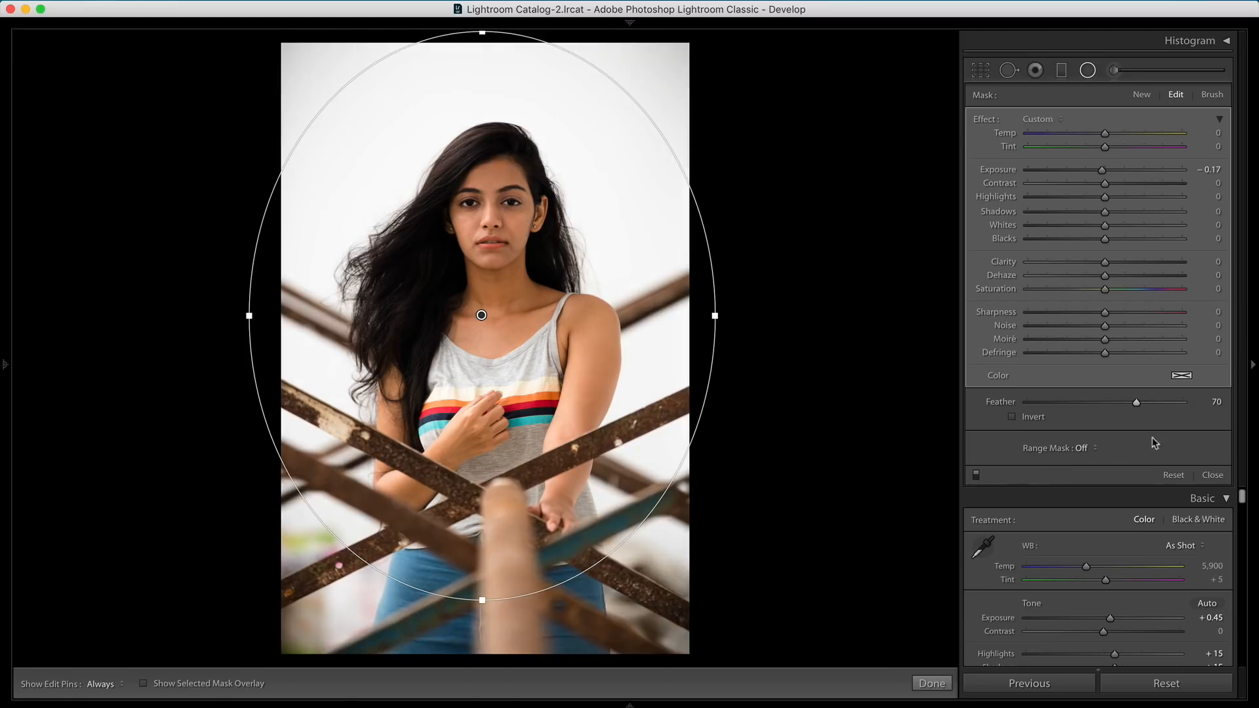
Set the Radial Filter's Feather to 64, move the ellipse up to her neck, and close the filter after comparing it off and on.
left_click_drag(1132, 402, 1126, 402)
left_click_drag(468, 329, 487, 295)
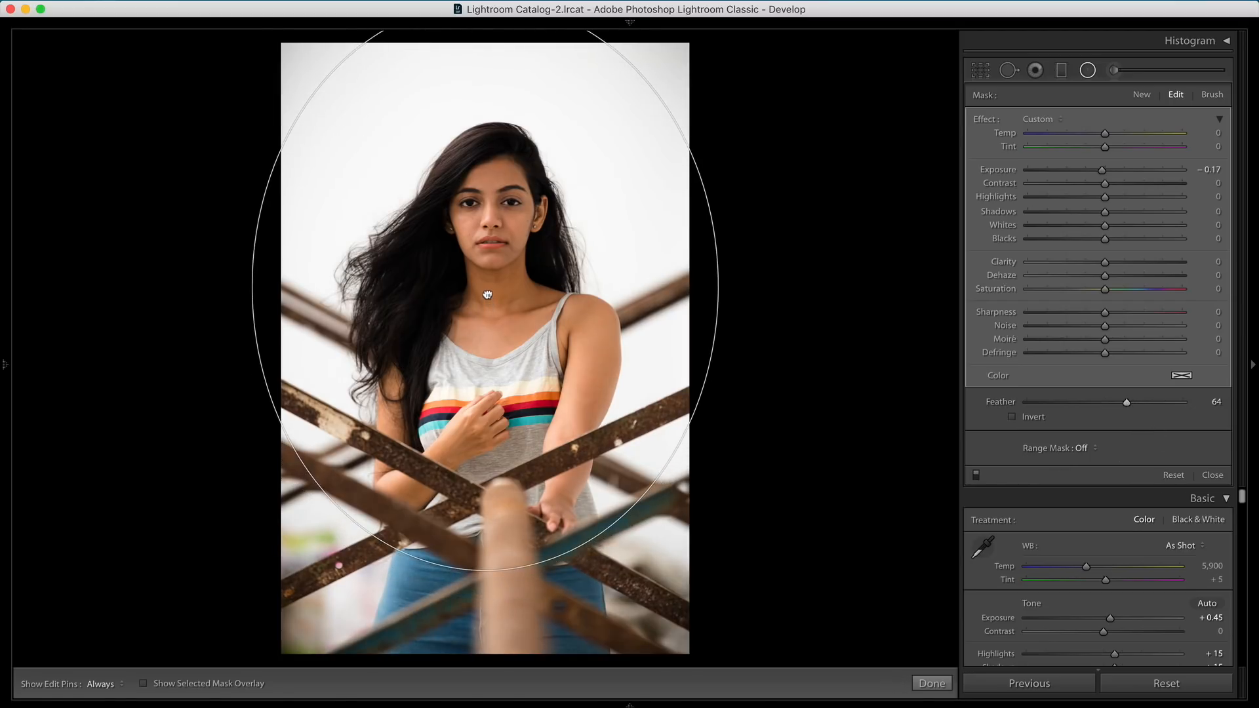
left_click(978, 479)
left_click(978, 479)
left_click(978, 476)
left_click(978, 475)
left_click(1219, 475)
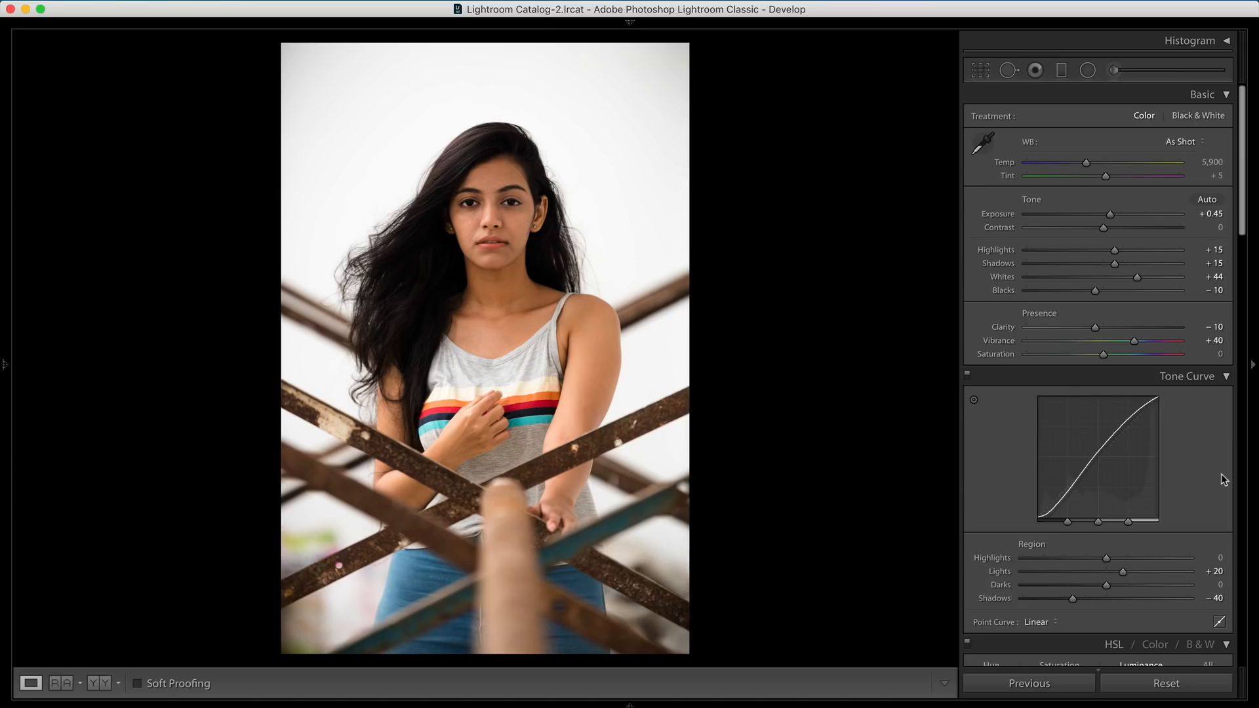
Compare the original and edited photo, including side by side and zoomed in on the face, and return to the single-photo view.
key("backslash")
key("backslash")
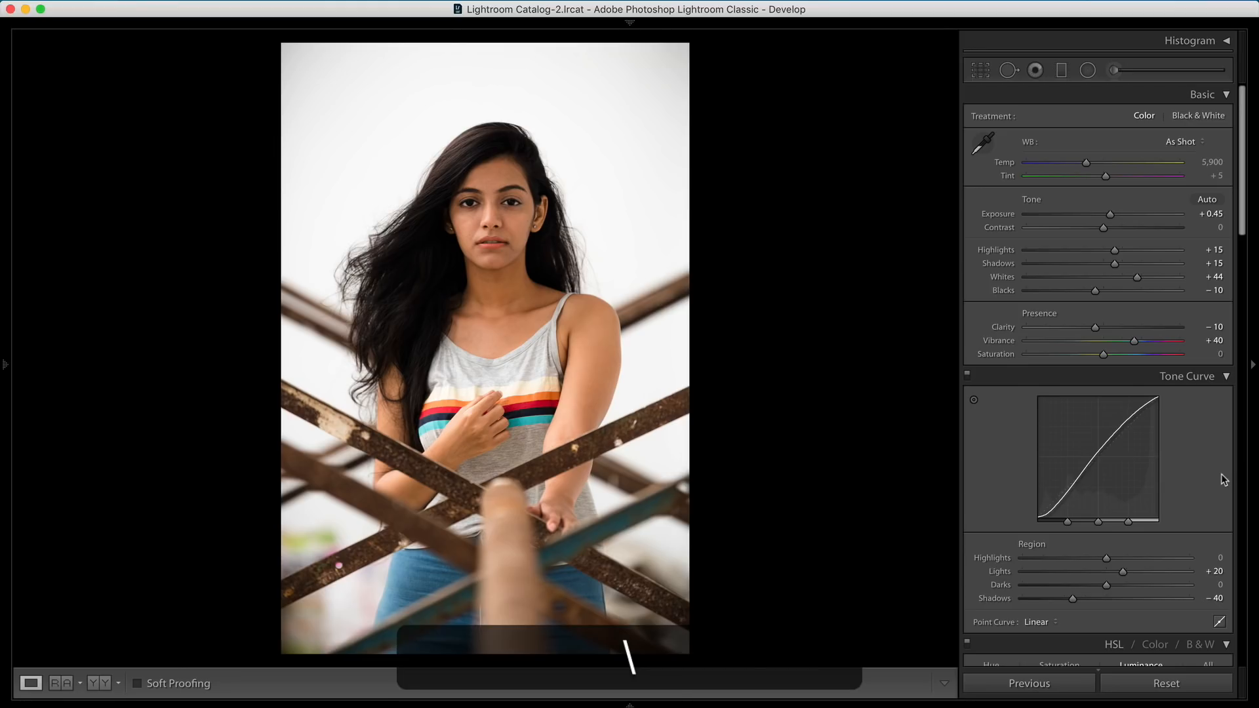
left_click(94, 683)
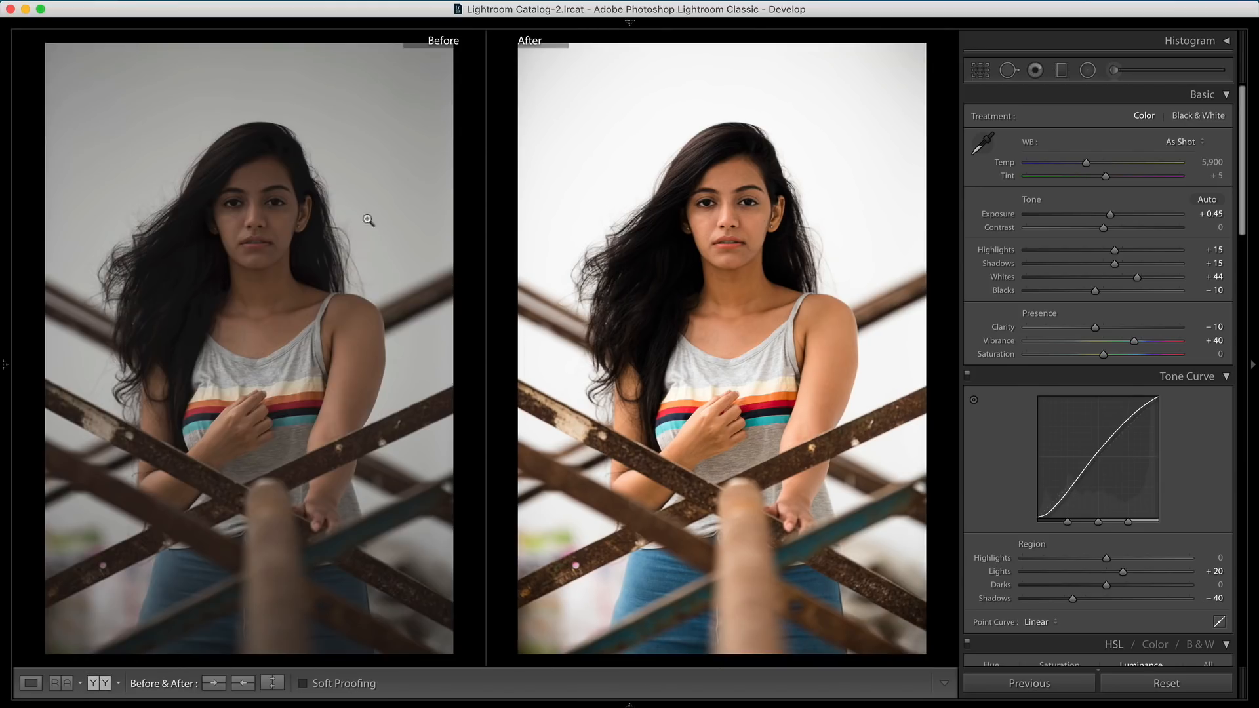
left_click(245, 213)
left_click_drag(276, 210, 177, 271)
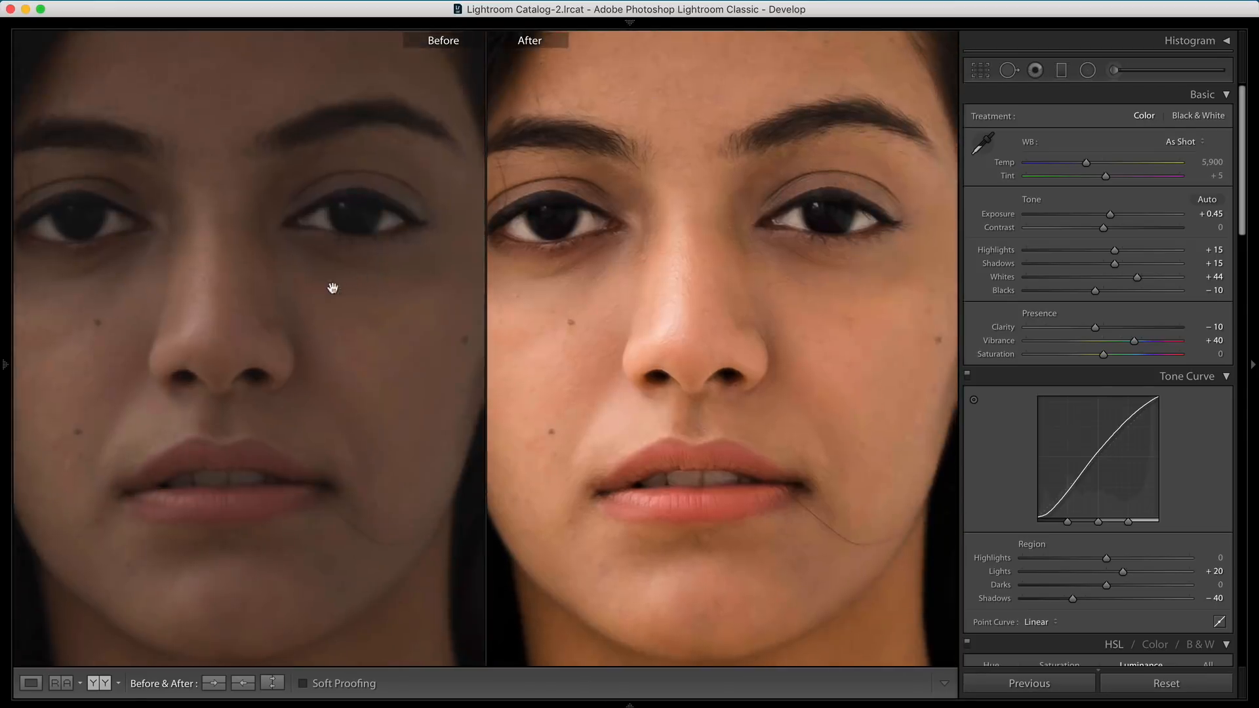
left_click_drag(335, 287, 346, 317)
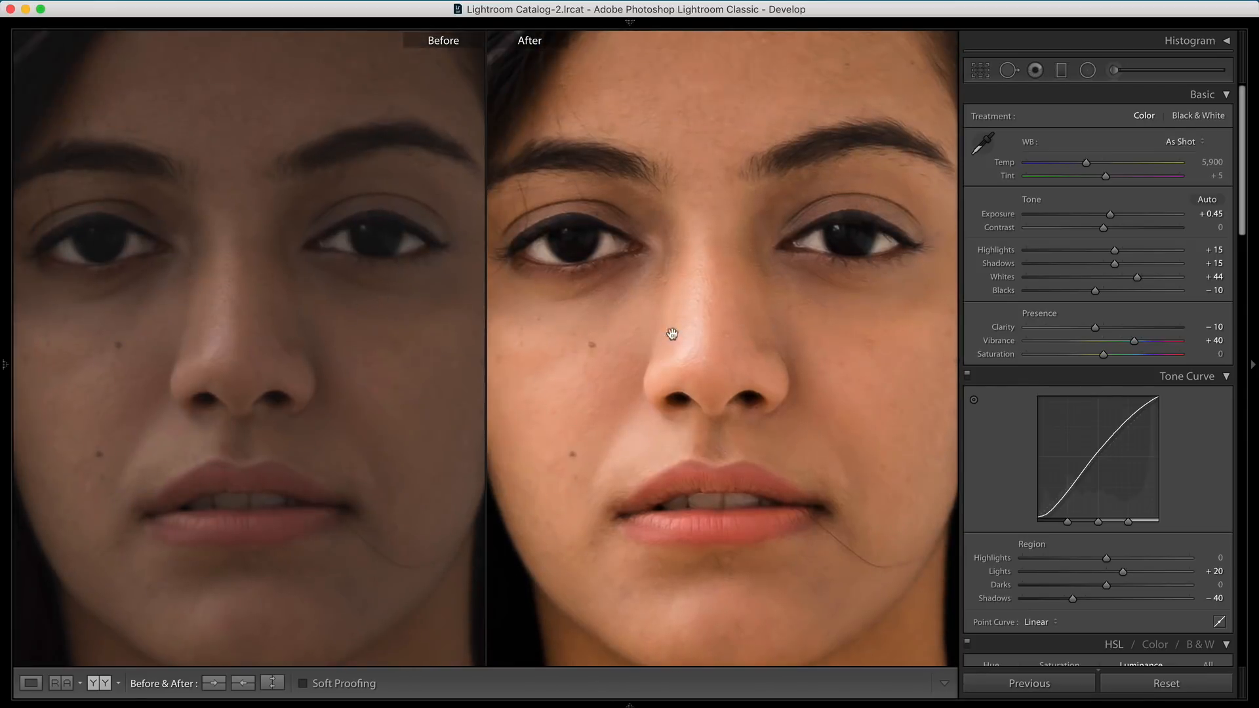
left_click_drag(693, 405, 752, 377)
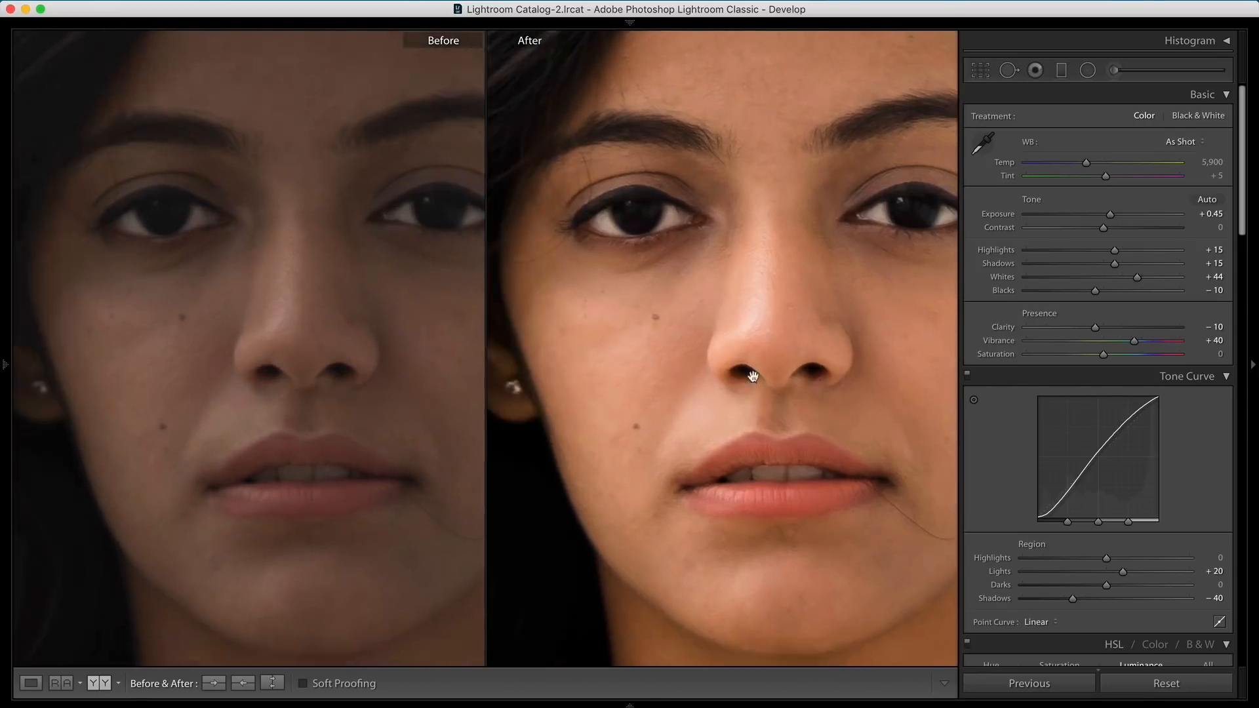
left_click(738, 324)
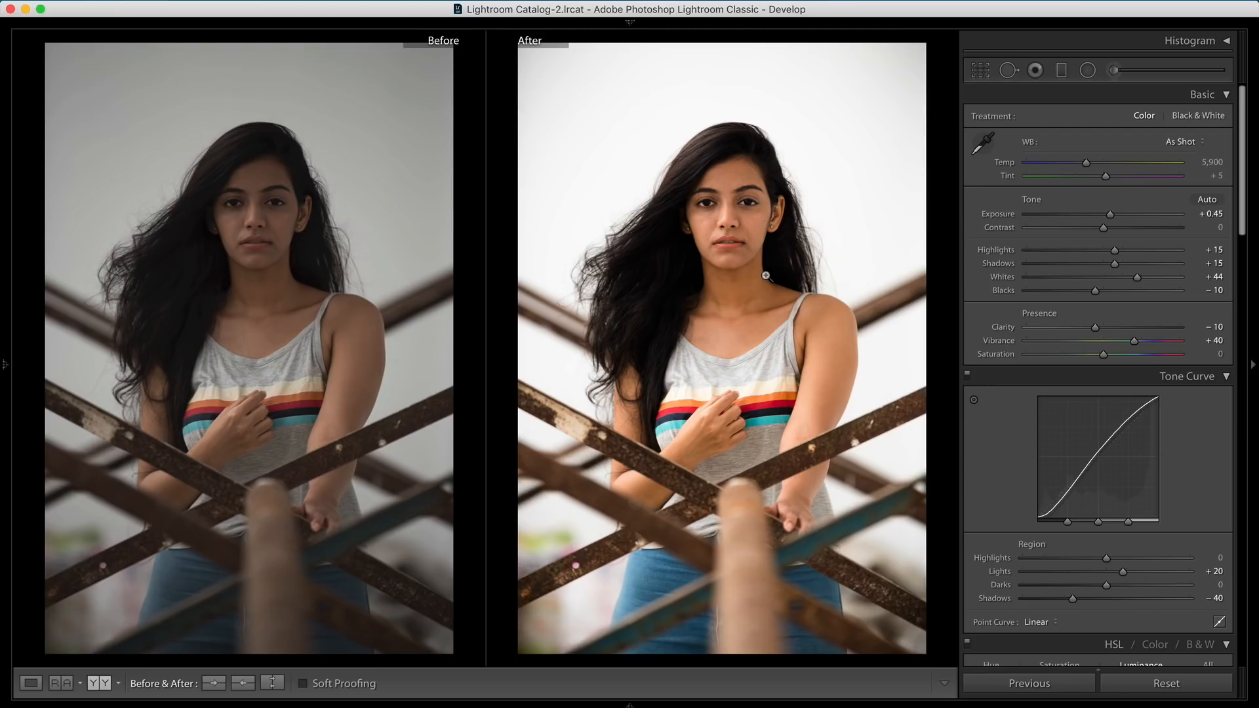
left_click(30, 683)
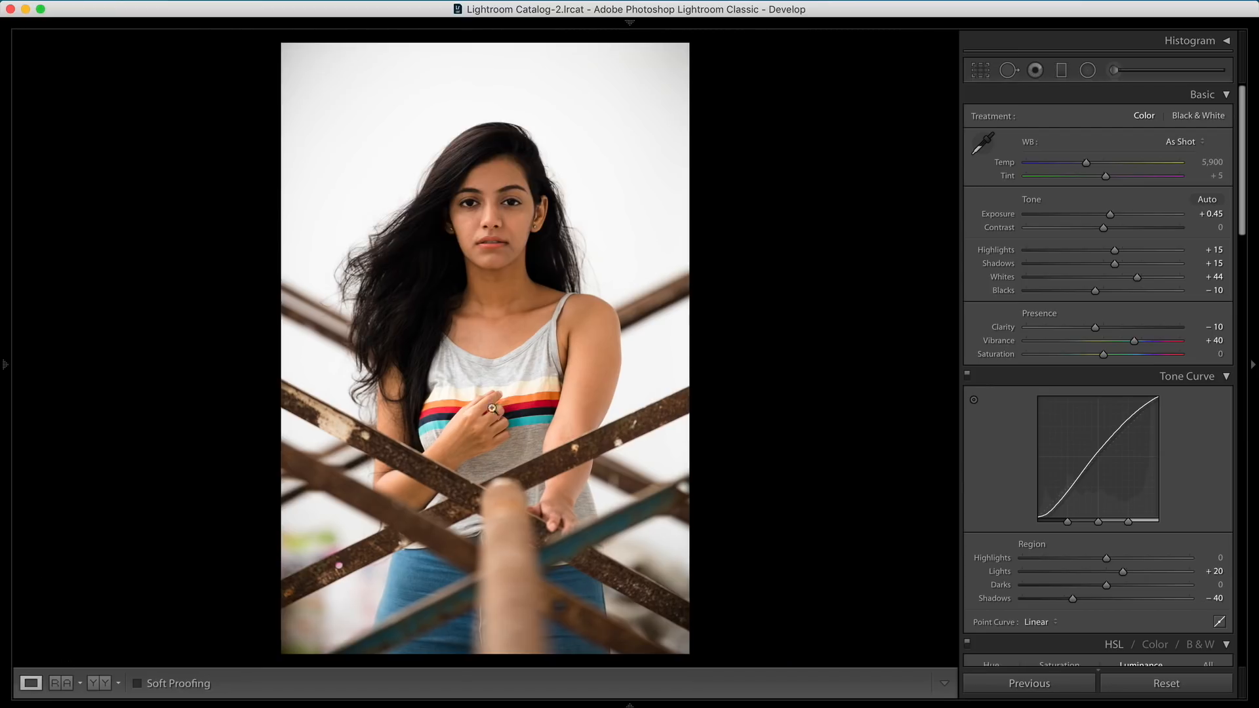
Open DSC_2510.NEF from Lightroom in Adobe Photoshop CC 2018, and collapse the Selective Tool window.
mouse_move(632, 706)
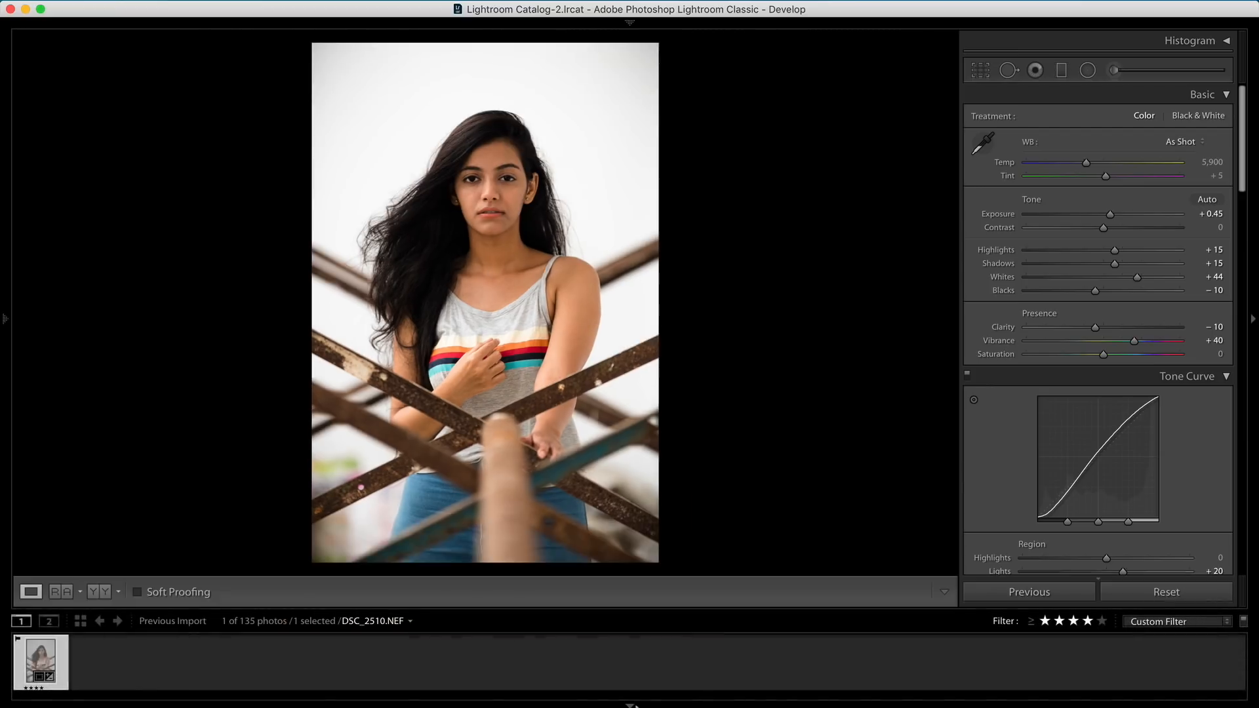
right_click(42, 664)
mouse_move(151, 430)
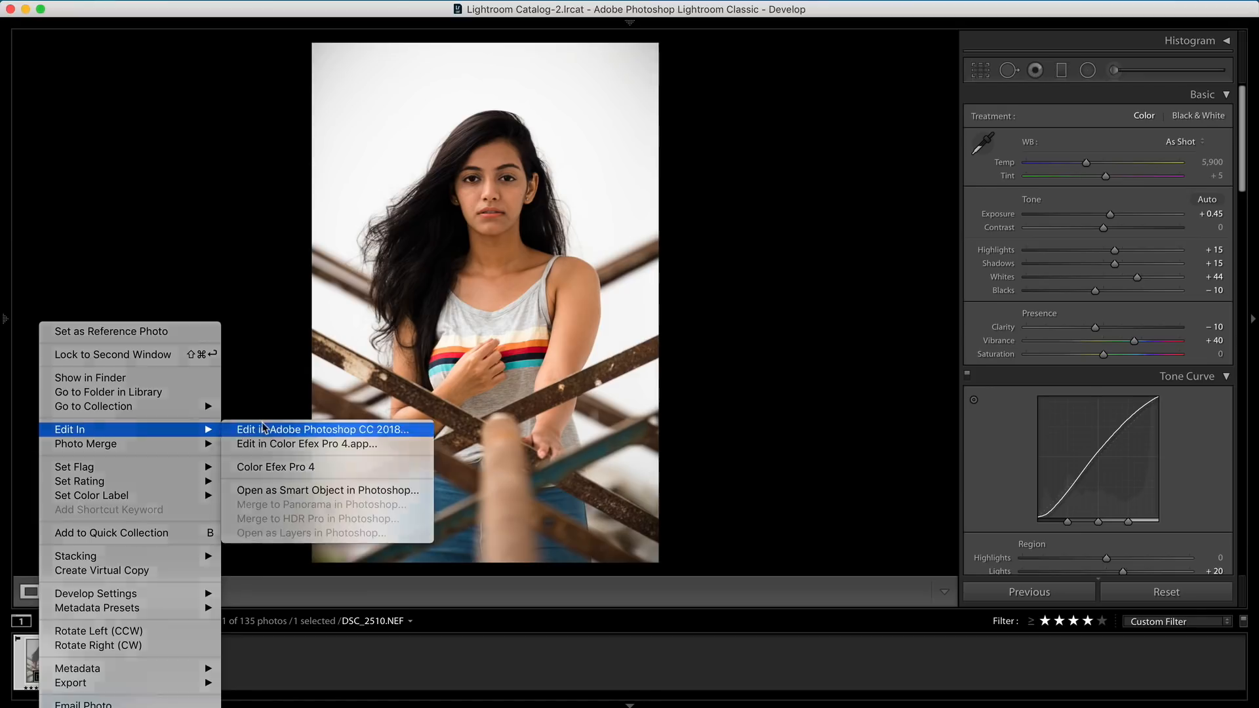
left_click(262, 428)
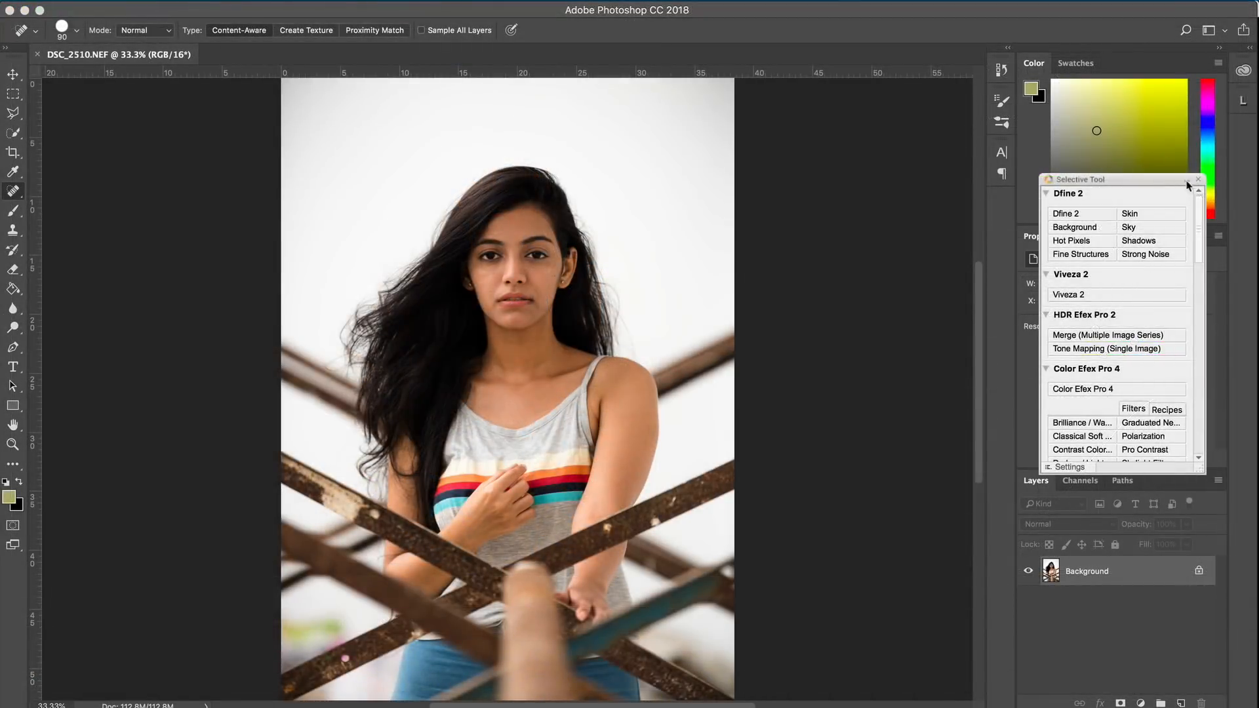
left_click(1186, 180)
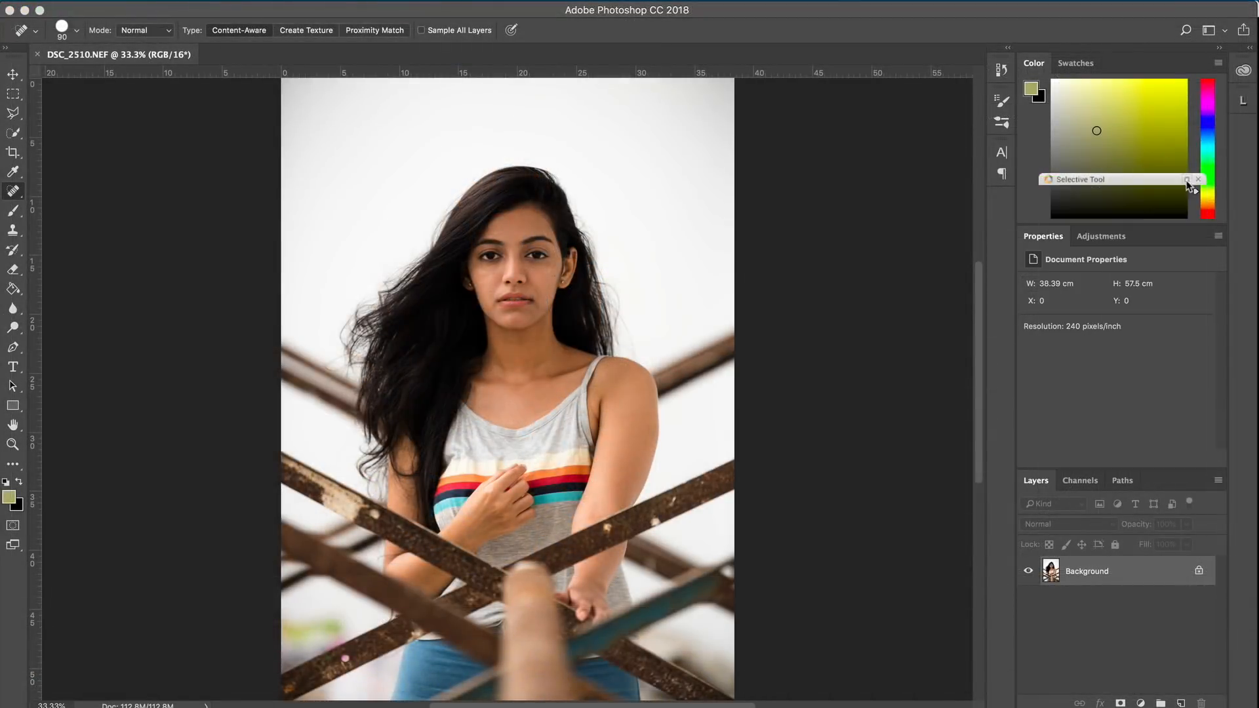
Duplicate the Background layer and rename the copy Healing.
key("super+equal")
key("super+equal")
key("super+equal")
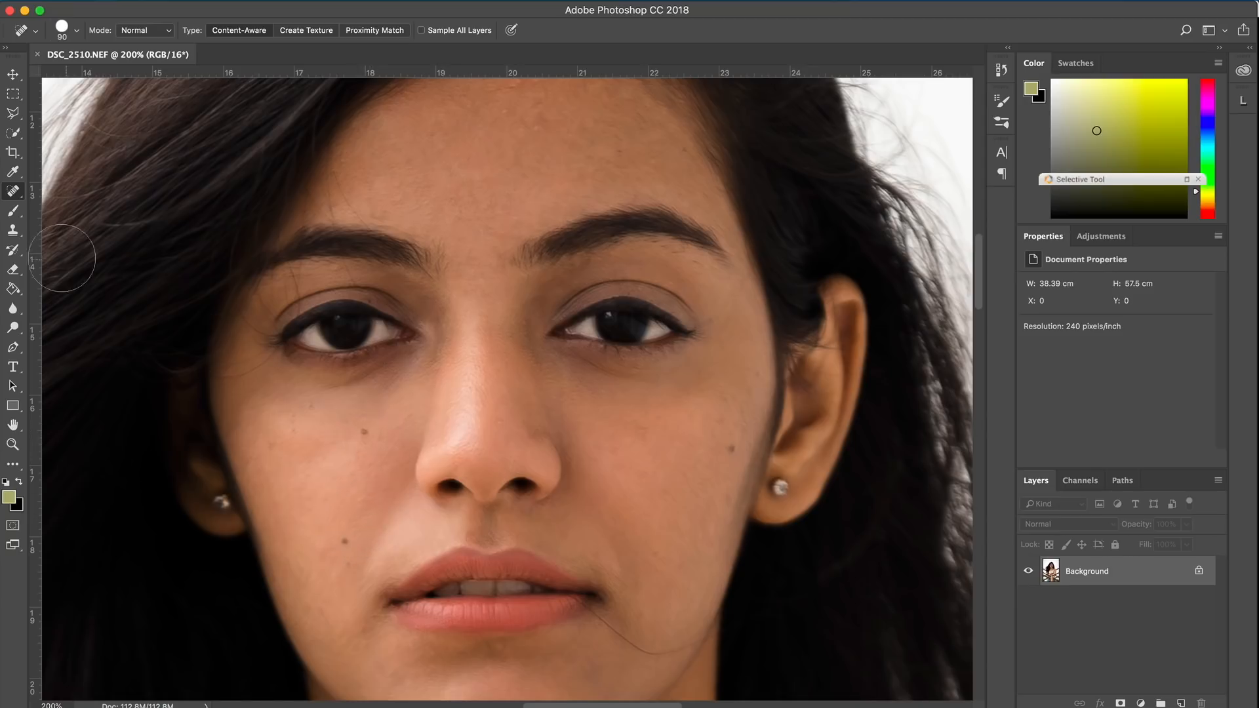
right_click(16, 191)
left_click(55, 190)
key("super+j")
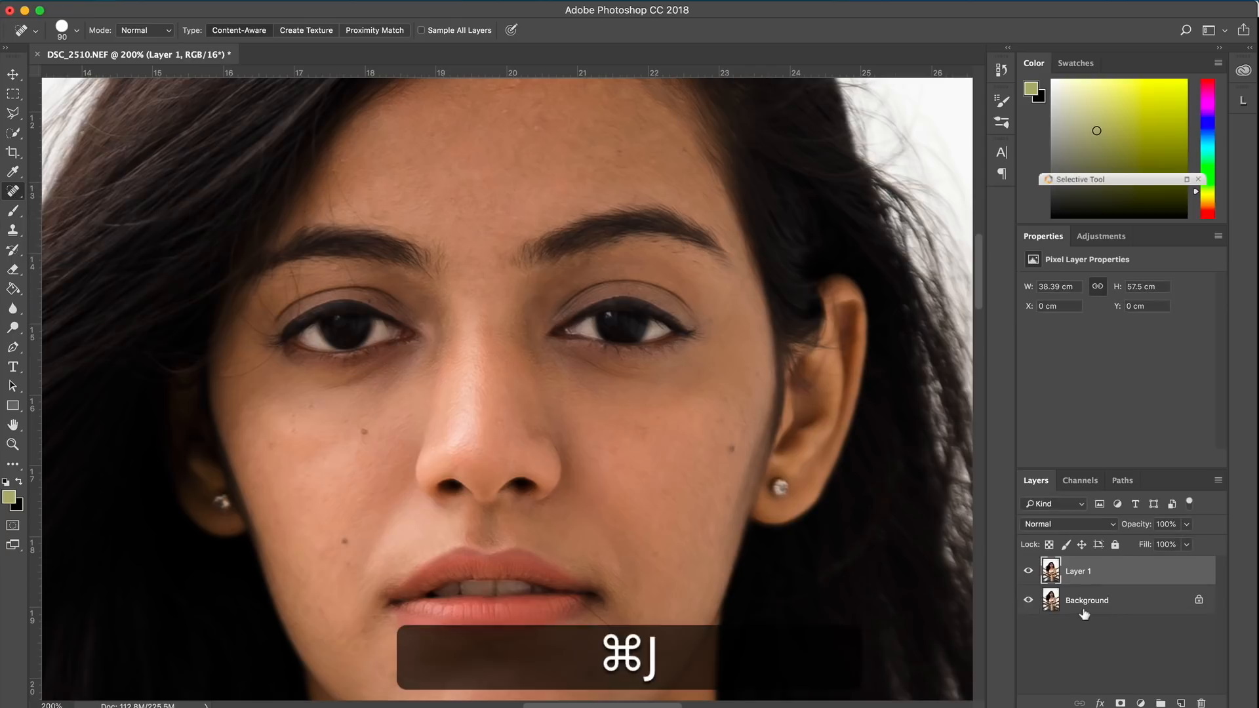
key("Return")
double_click(1078, 571)
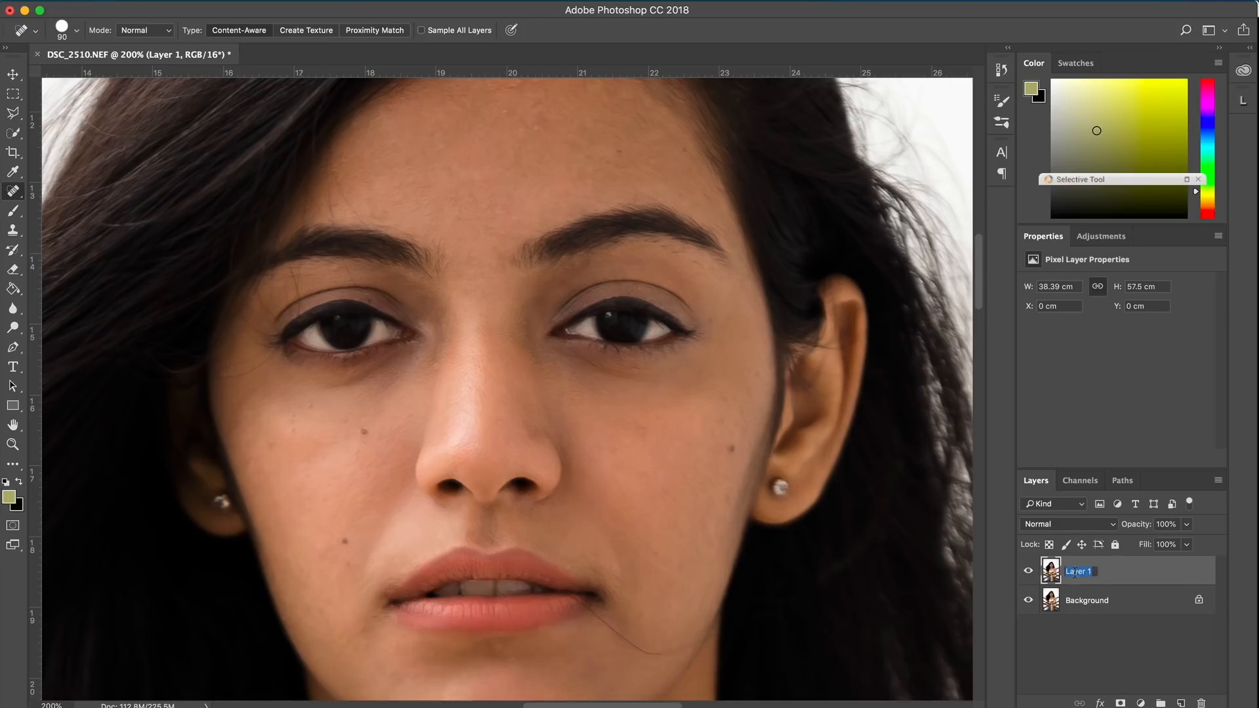
type("Healing")
key("Return")
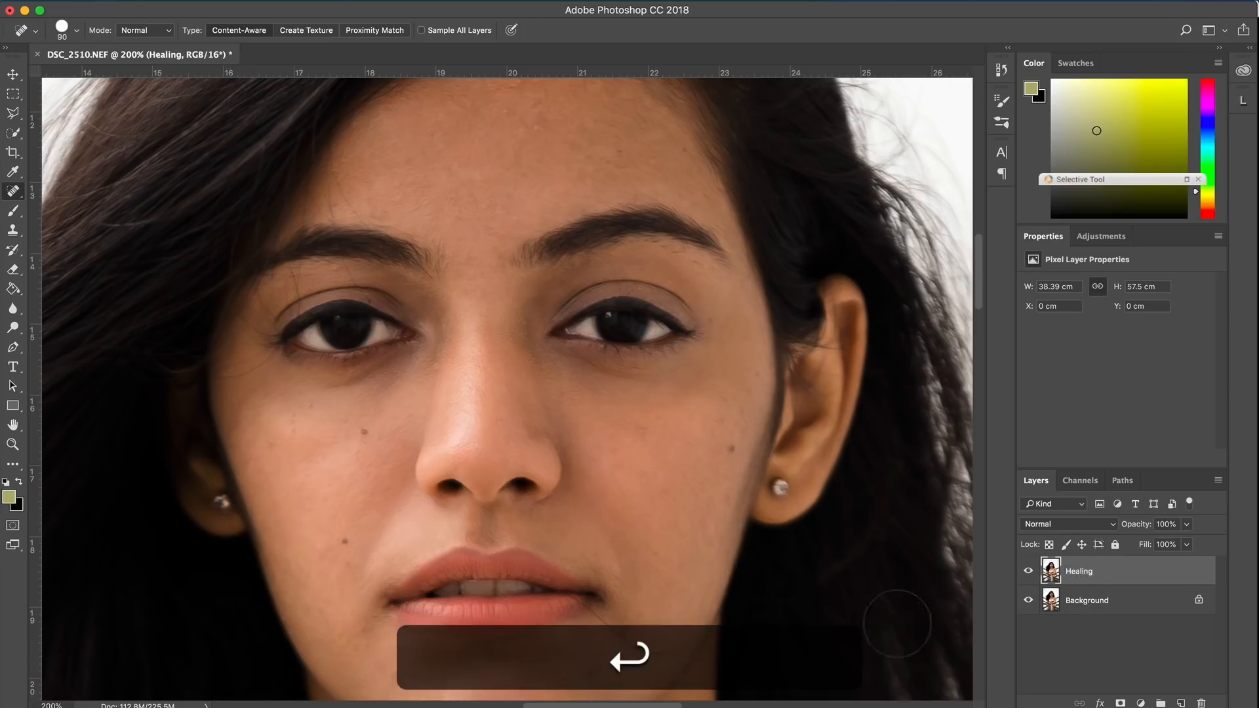
Remove the dark spots from both cheeks on the Healing layer using the Spot Healing Brush at size 35.
right_click(12, 191)
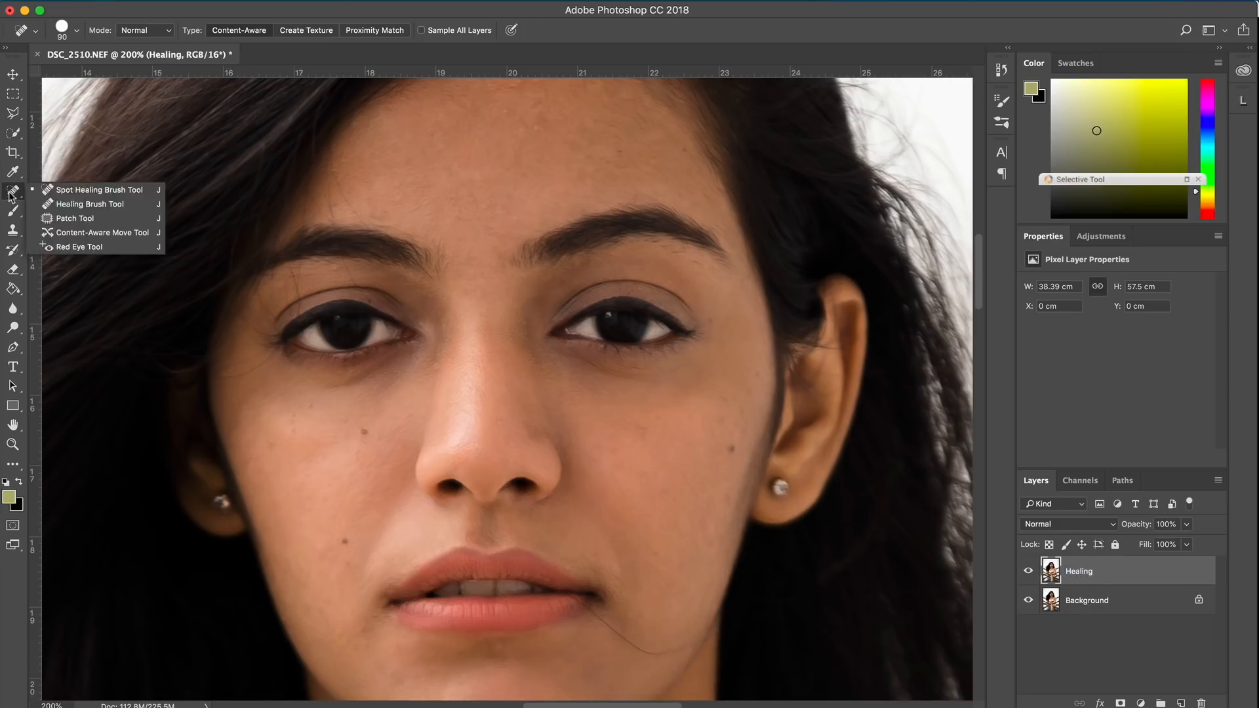
left_click(65, 191)
key("bracketleft")
key("bracketleft")
key("bracketleft")
key("bracketleft")
key("bracketleft")
key("bracketleft")
key("bracketleft")
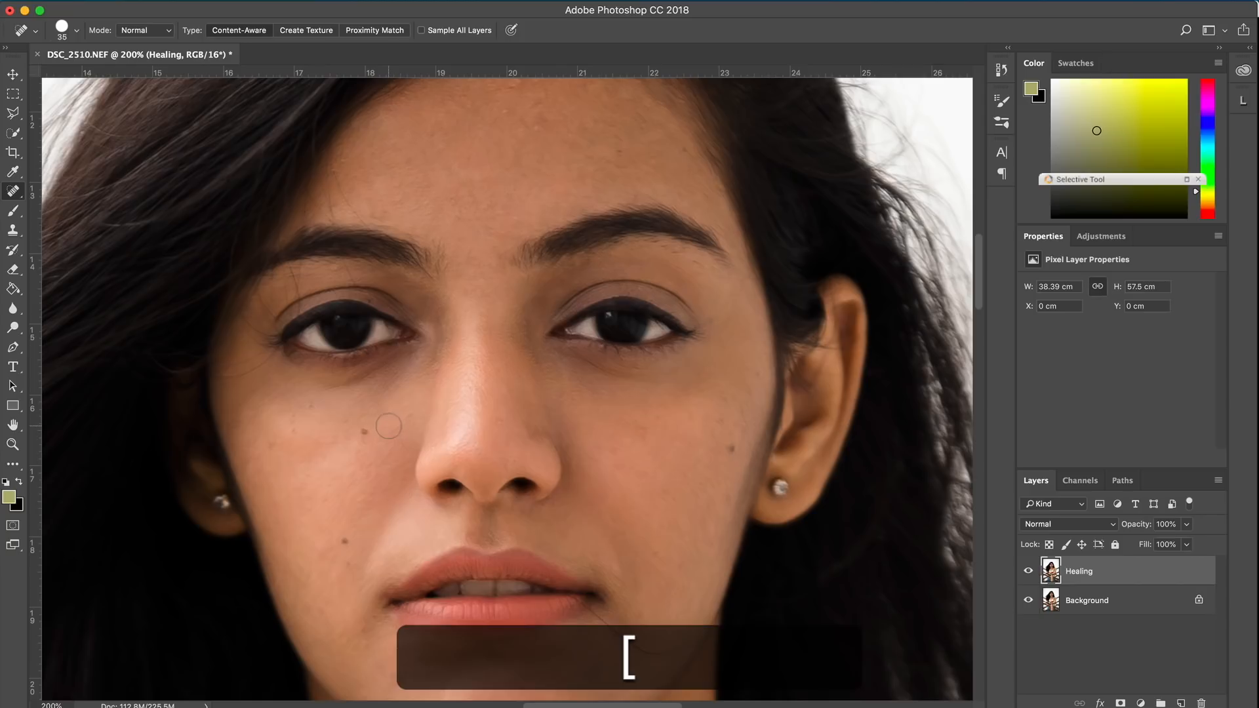
left_click(364, 432)
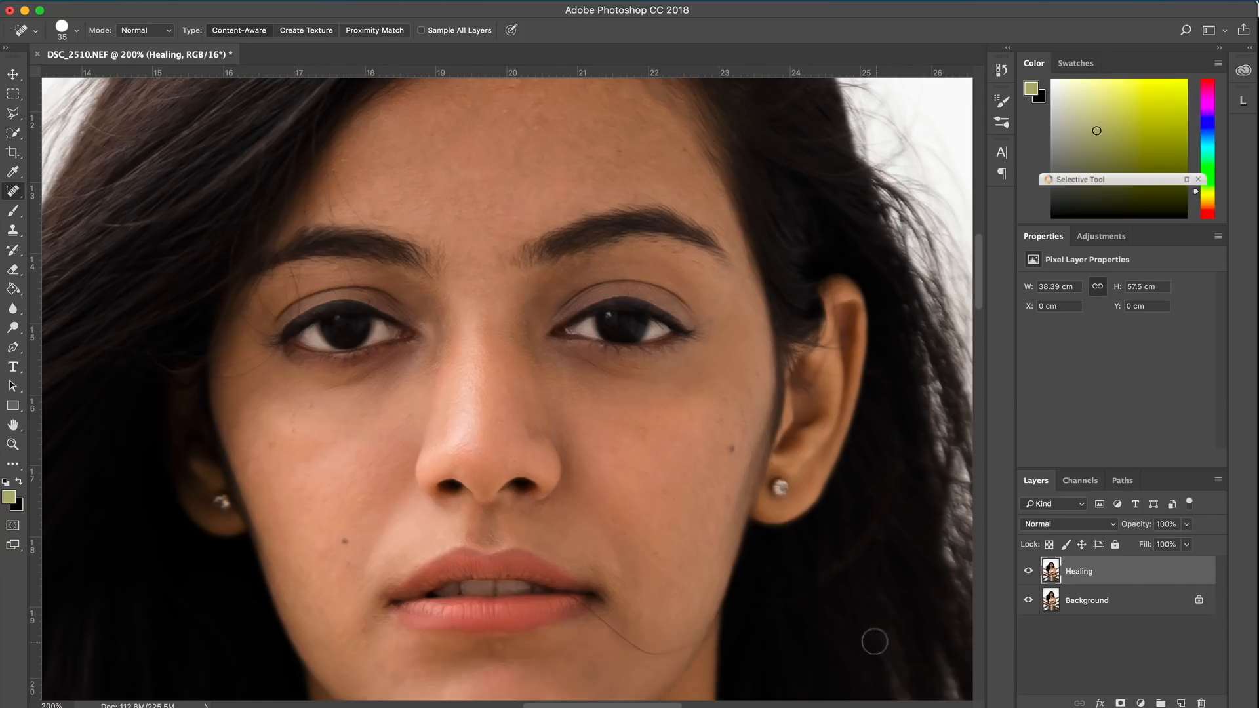
left_click(344, 541)
left_click(348, 562)
Examine the healed skin across the forehead, cheeks, nose and chin for remaining blemishes.
key("space")
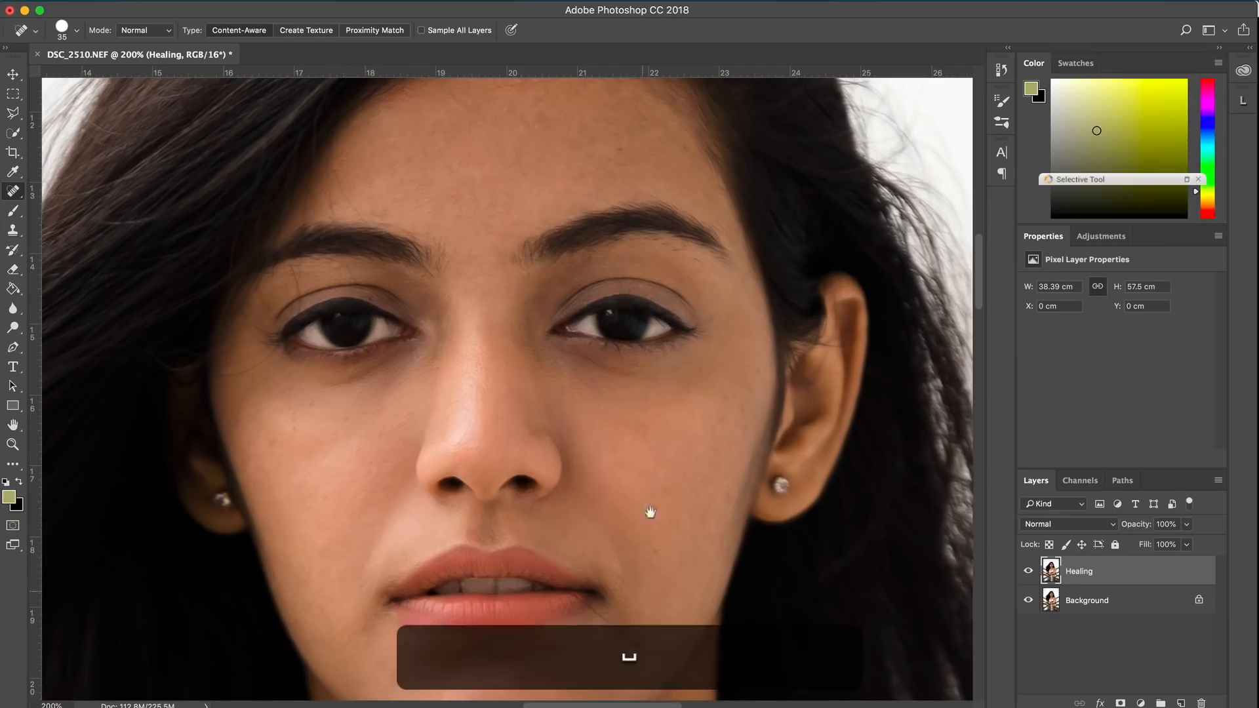
left_click_drag(643, 591, 640, 481)
left_click_drag(574, 405, 584, 518)
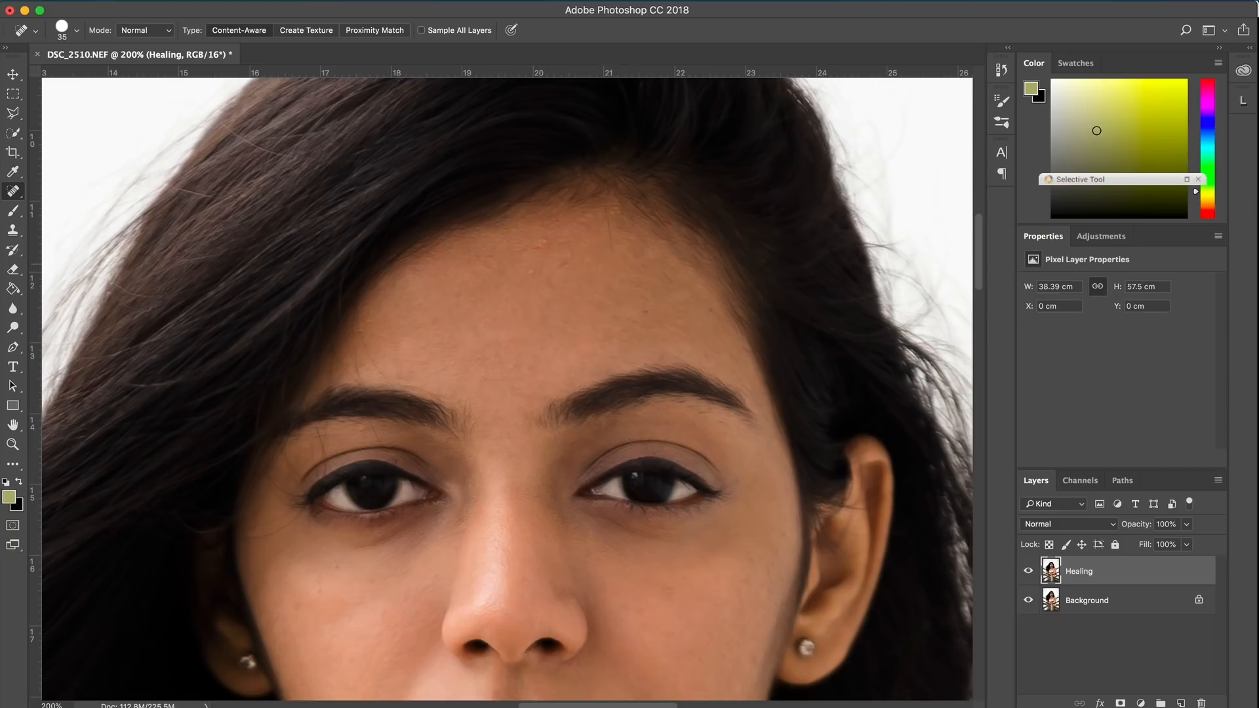
key("space")
left_click_drag(608, 424, 671, 175)
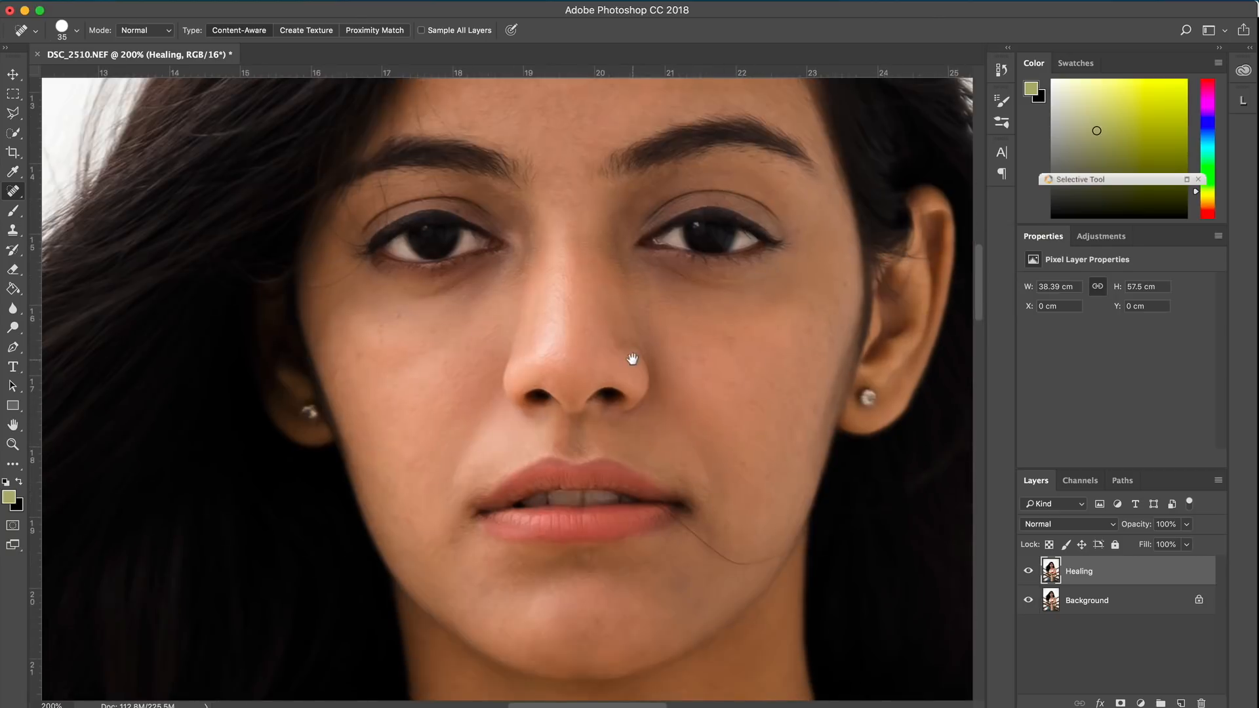
key("super+z")
key("space")
left_click_drag(694, 500, 679, 363)
key("space")
left_click_drag(516, 268, 549, 359)
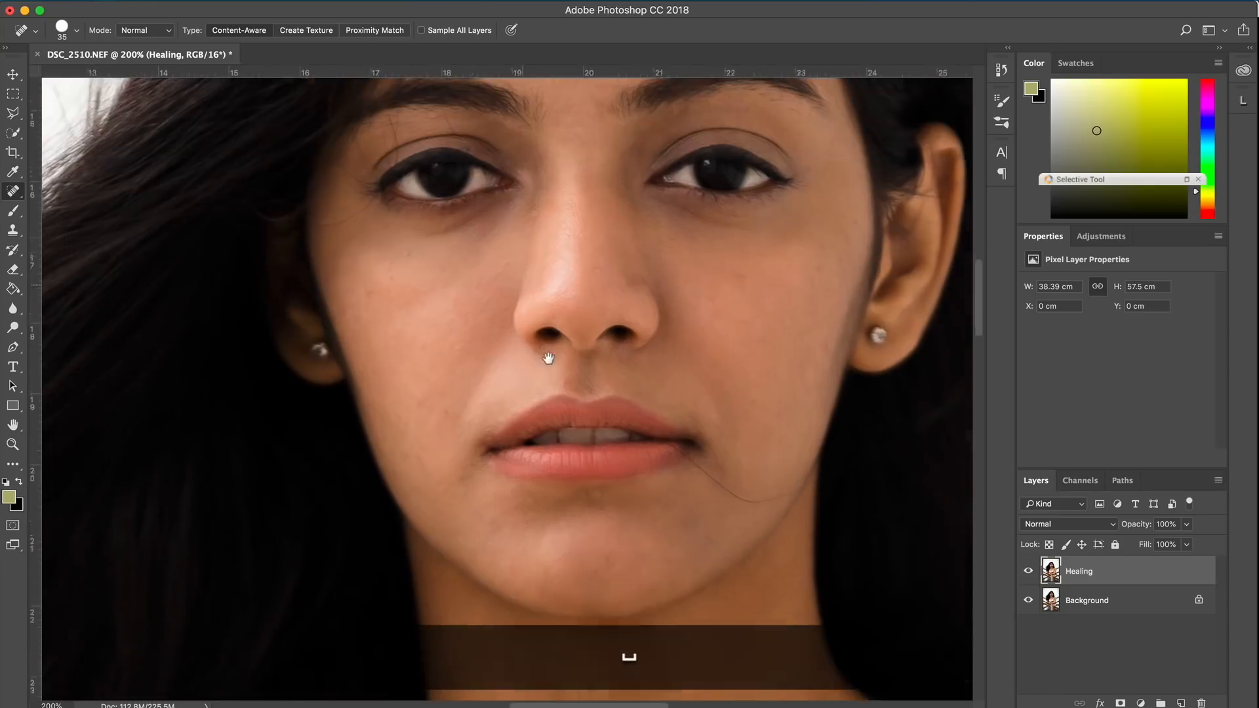
mouse_move(481, 298)
left_mouse_down()
mouse_move(429, 337)
mouse_move(452, 285)
left_mouse_up()
key("super+z")
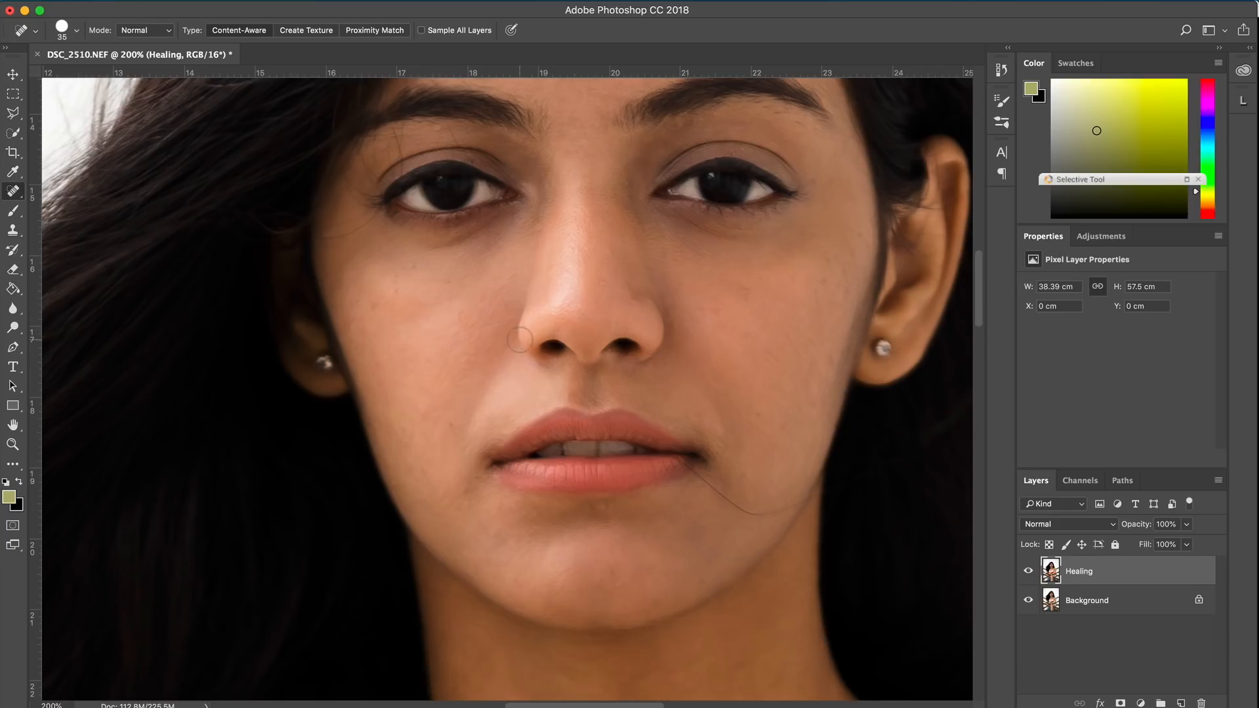
Try the Clone Stamp tool on the cheek below the eye, undo the stroke, and return to the Spot Healing Brush.
right_click(13, 230)
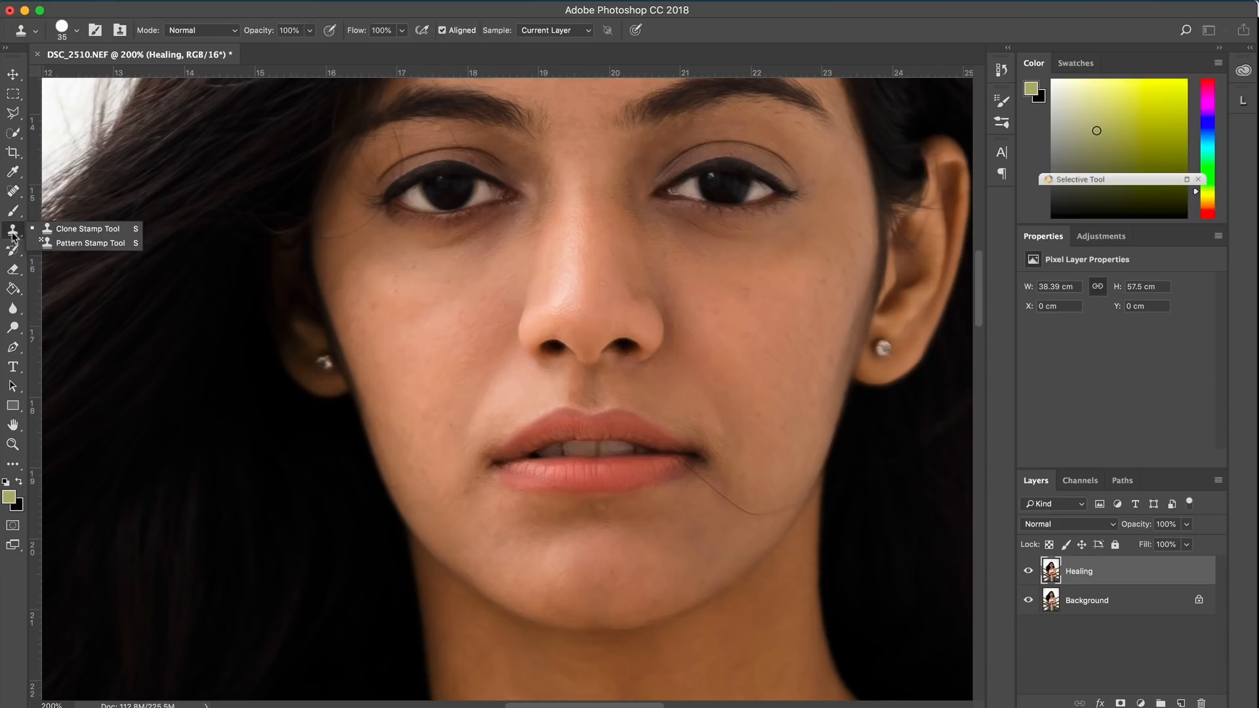
left_click(72, 226)
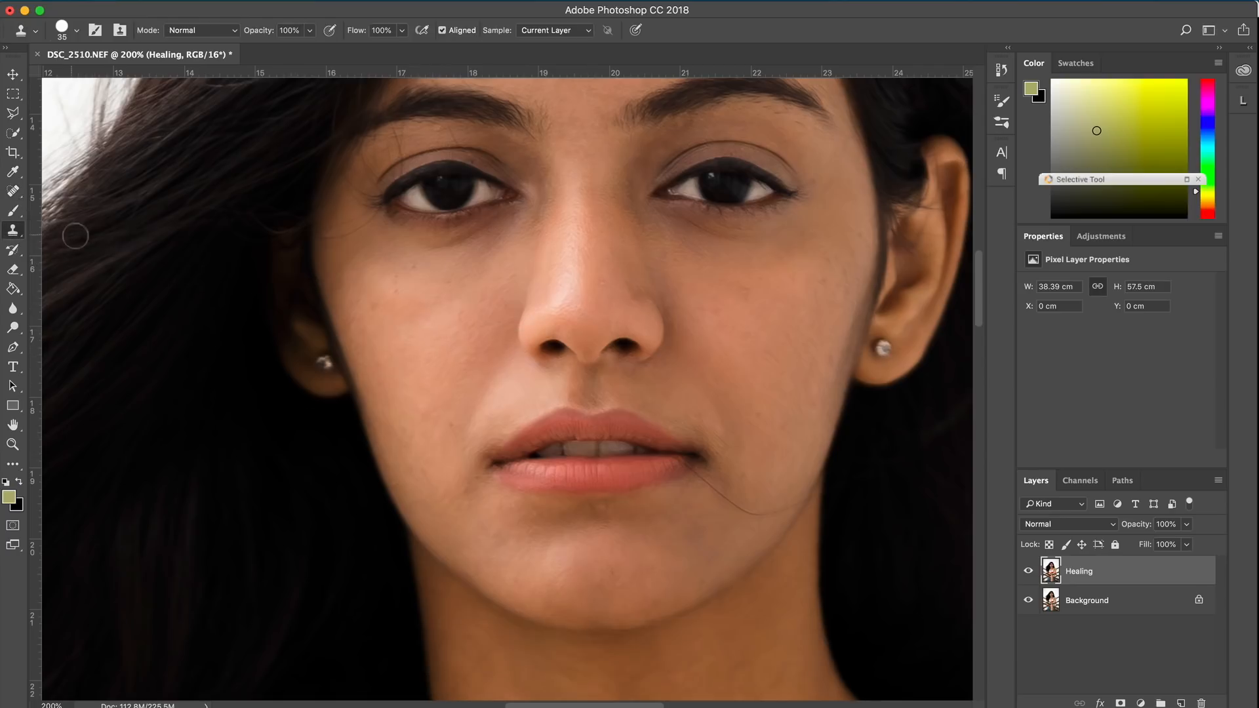
left_click(377, 282, "alt")
mouse_move(436, 328)
left_mouse_down()
mouse_move(410, 308)
mouse_move(420, 305)
left_mouse_up()
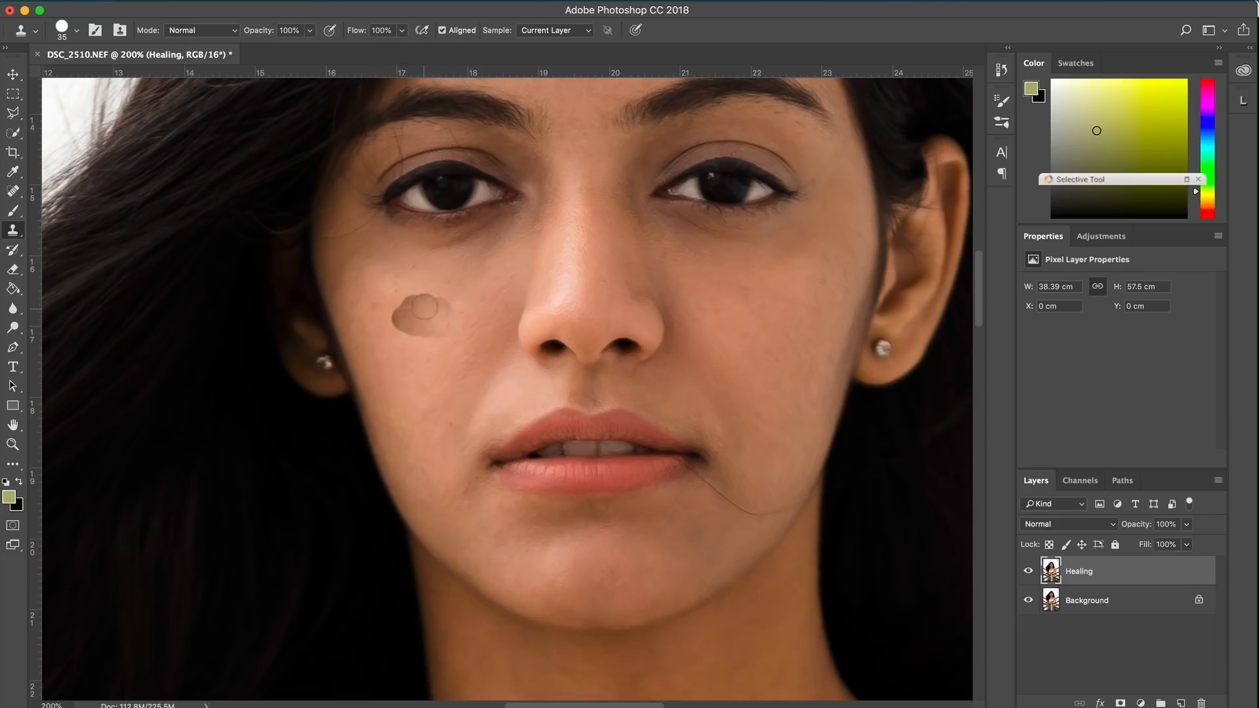
key("super+z")
scroll(459, 380, "right", 2)
scroll(459, 381, "up", 1)
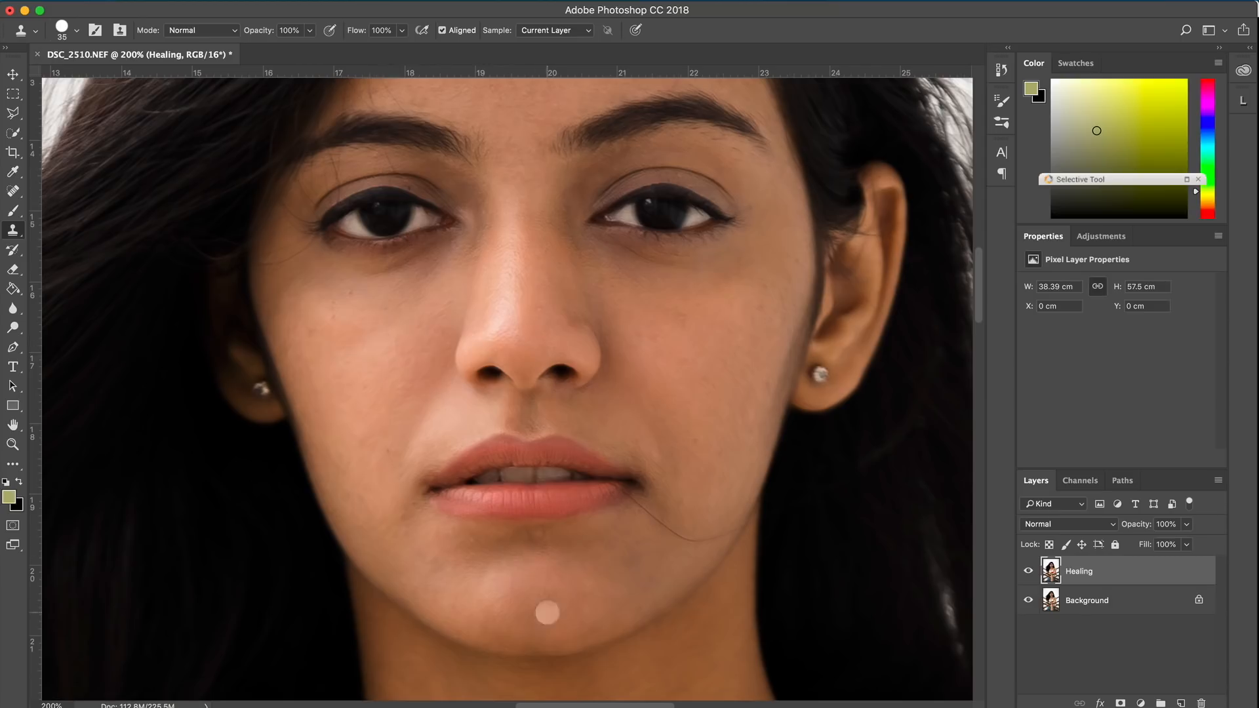
left_click_drag(596, 427, 577, 514)
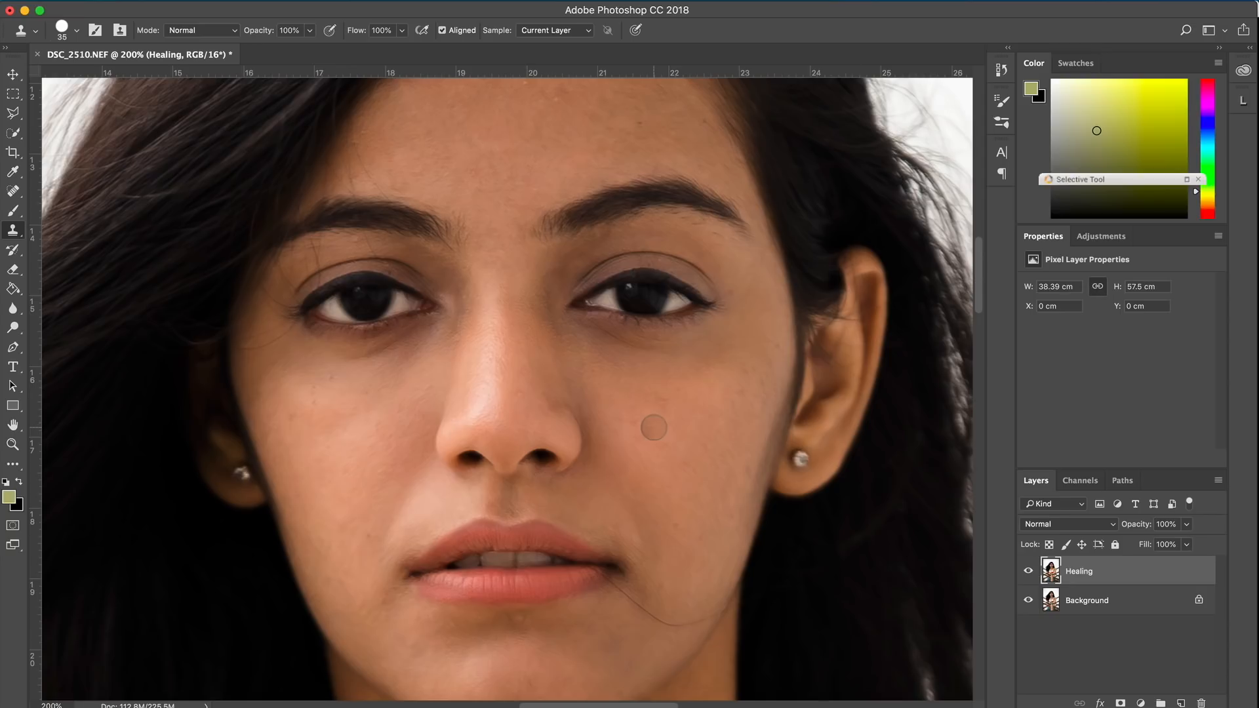
right_click(13, 234)
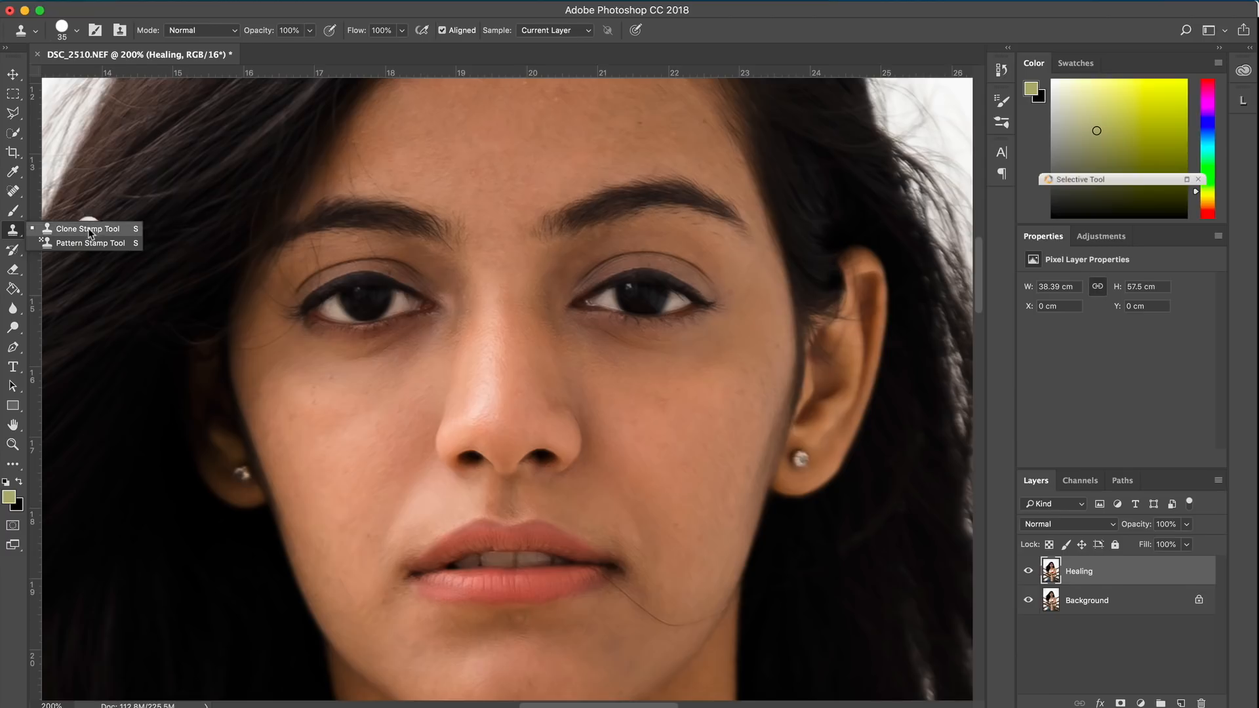
left_click(12, 191)
left_click(79, 190)
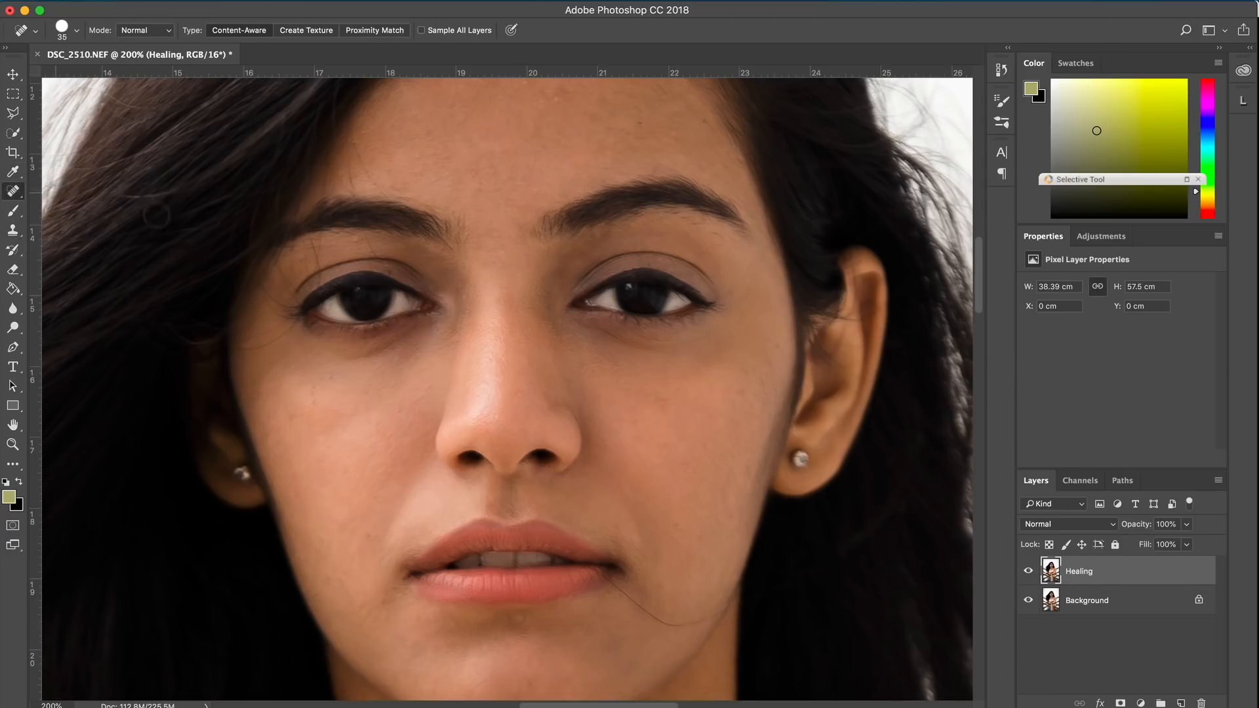
Compare the face with the Healing layer hidden and shown.
key("space")
left_click_drag(591, 364, 649, 258)
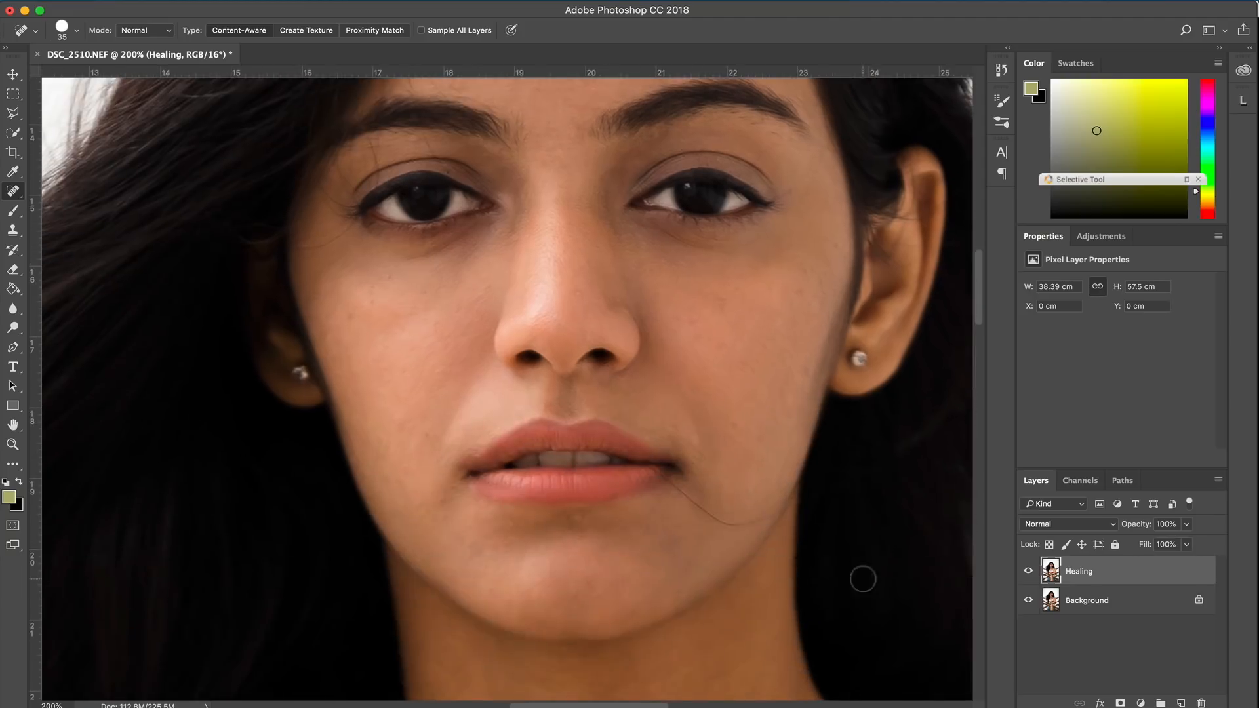
left_click(1028, 571)
left_click(1028, 571)
Remove the stray hair running from the mouth corner to the jaw with the Spot Healing Brush at 300% zoom.
scroll(747, 443, "down", 2)
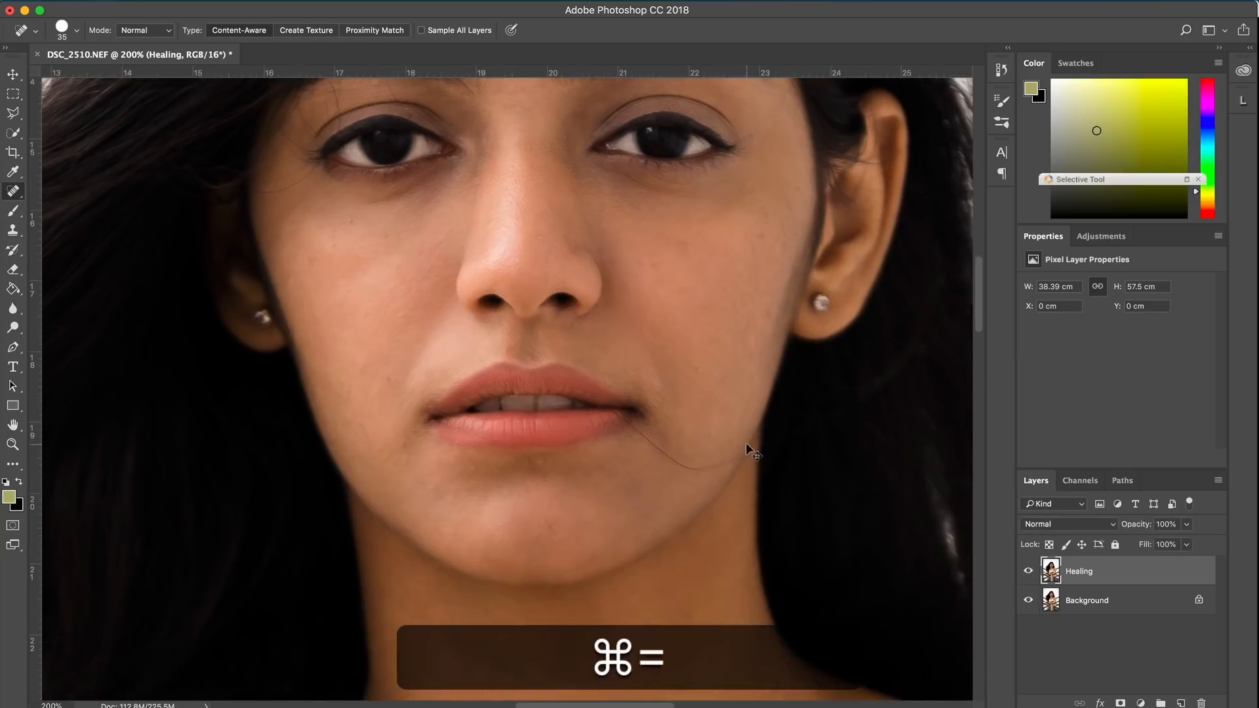
key("super+equal")
key("space")
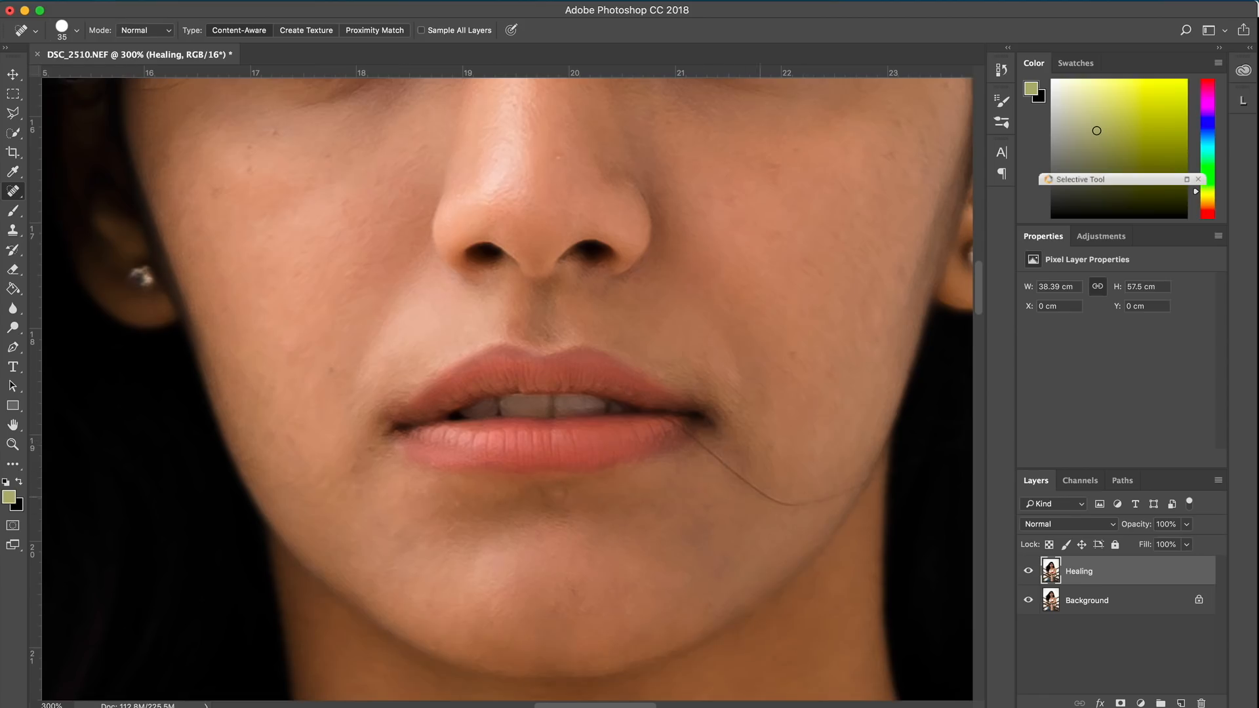
left_click_drag(777, 504, 737, 473)
left_click(735, 475)
left_click(701, 453)
left_click_drag(759, 484, 801, 447)
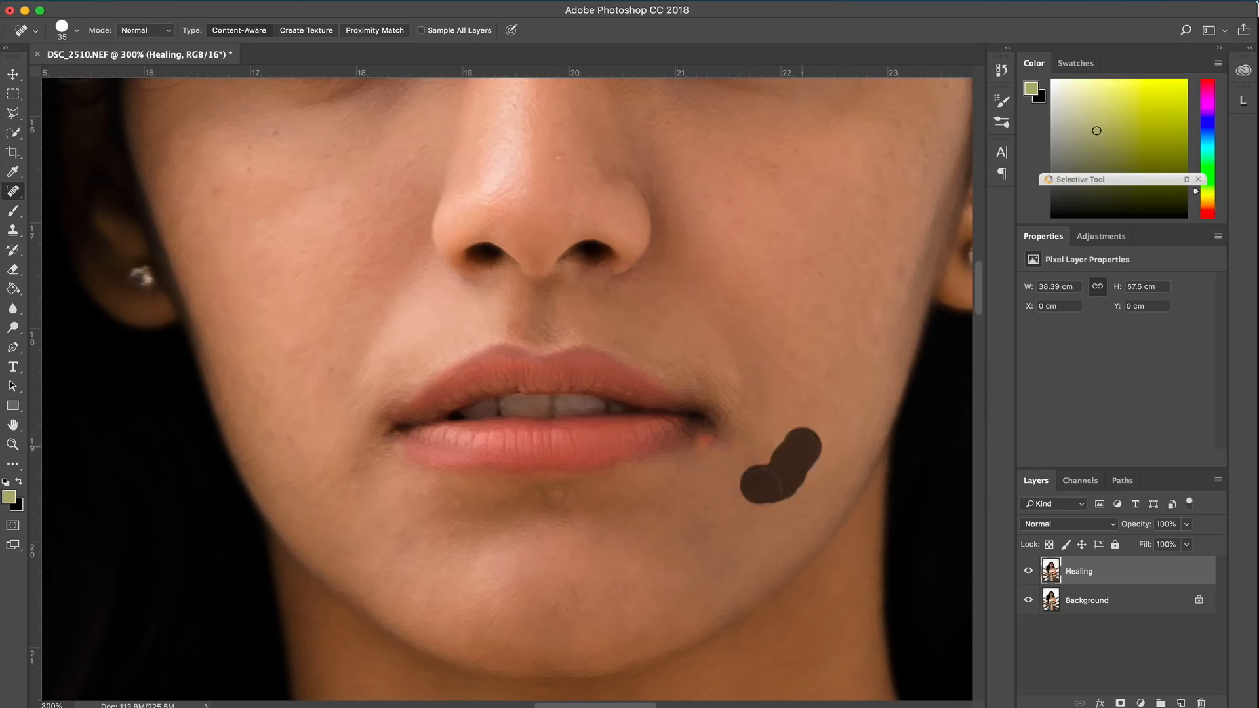
Toggle the Healing layer's visibility to check the stray hair removal against the original.
left_click(1028, 571)
left_click(1028, 571)
left_click(1028, 572)
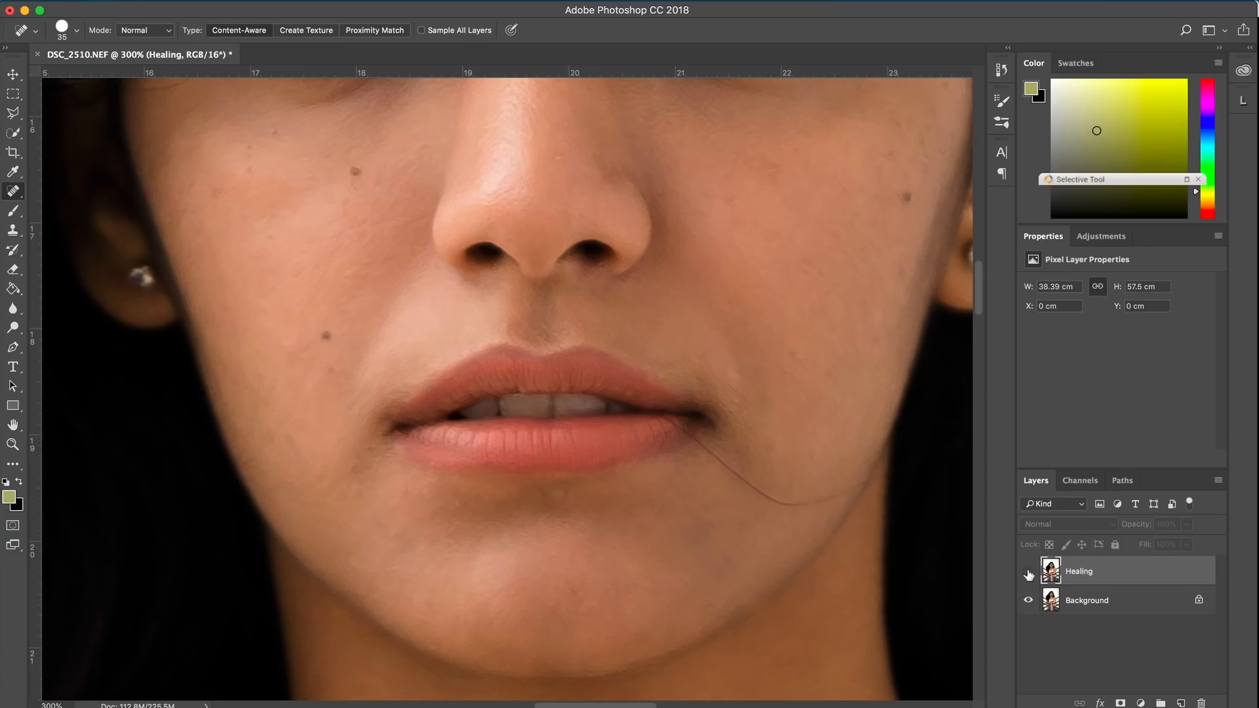
left_click(1028, 572)
left_click(1028, 572)
left_click(1028, 571)
Undo the last healing strokes beside the mouth corner, heal the skin there again, and reduce the brush size to 10.
key("alt+super+z")
key("super+z")
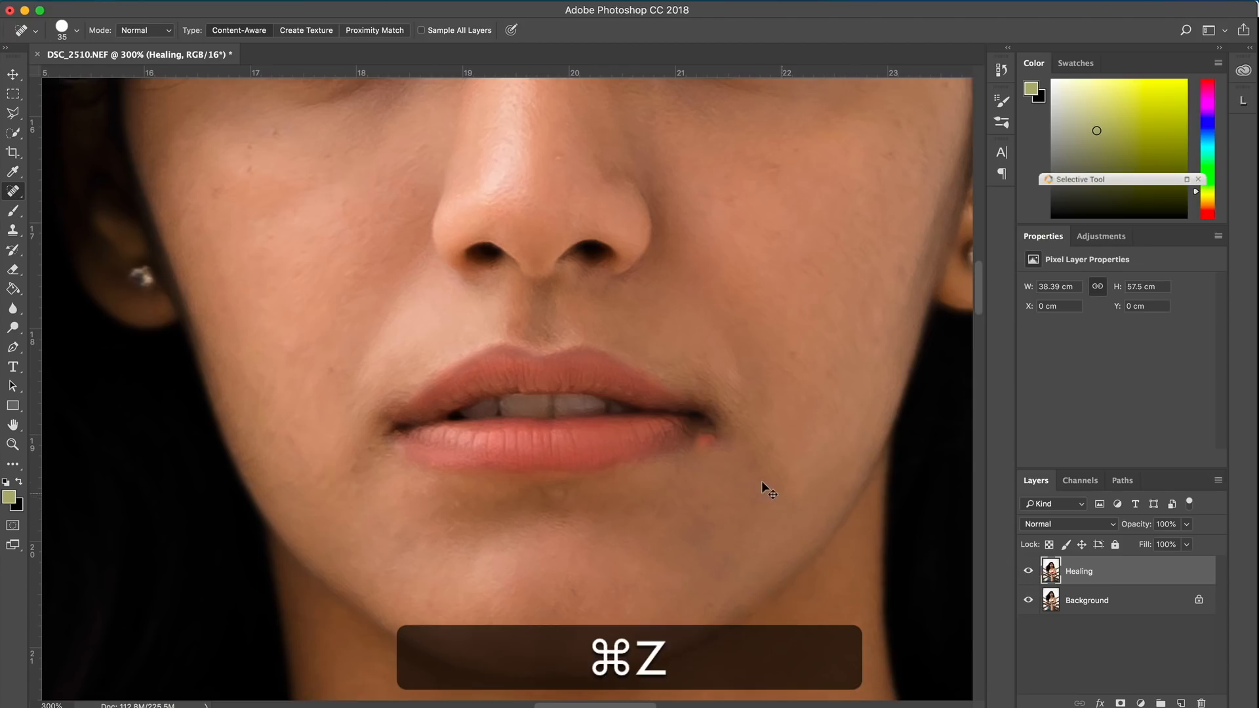
key("alt+super+z")
key("alt+super+z")
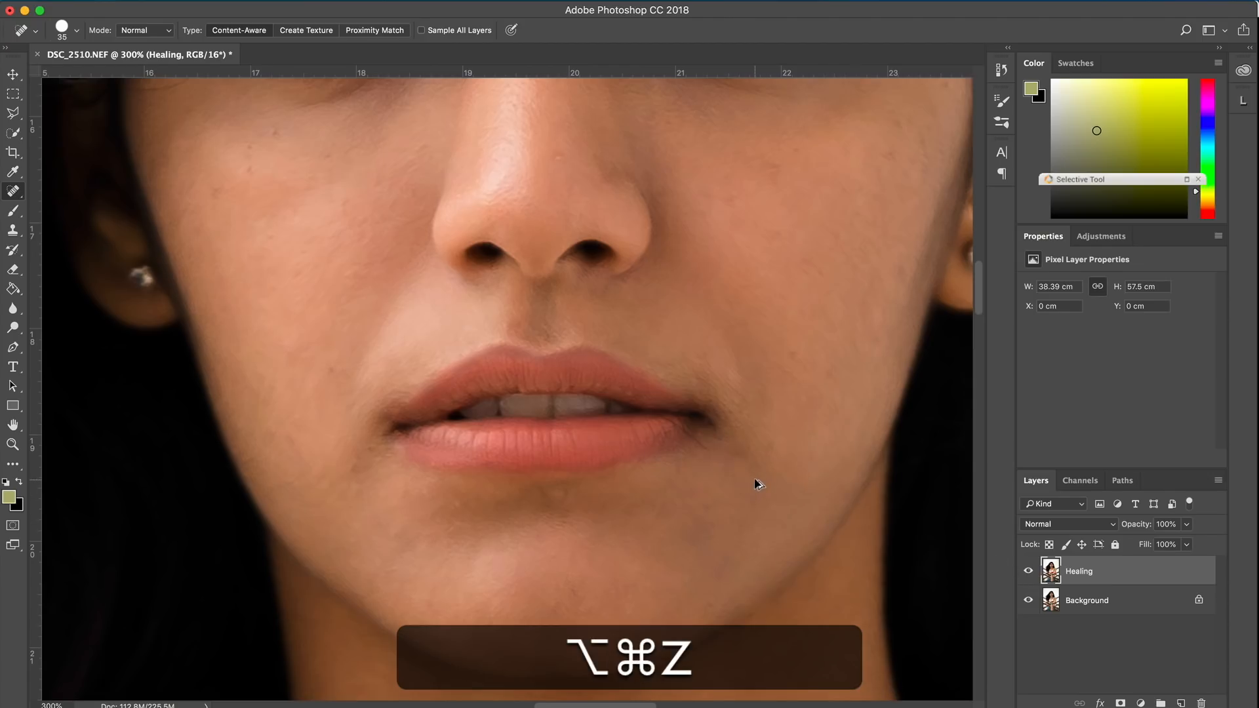
mouse_move(728, 471)
left_mouse_down()
mouse_move(741, 473)
mouse_move(720, 467)
left_mouse_up()
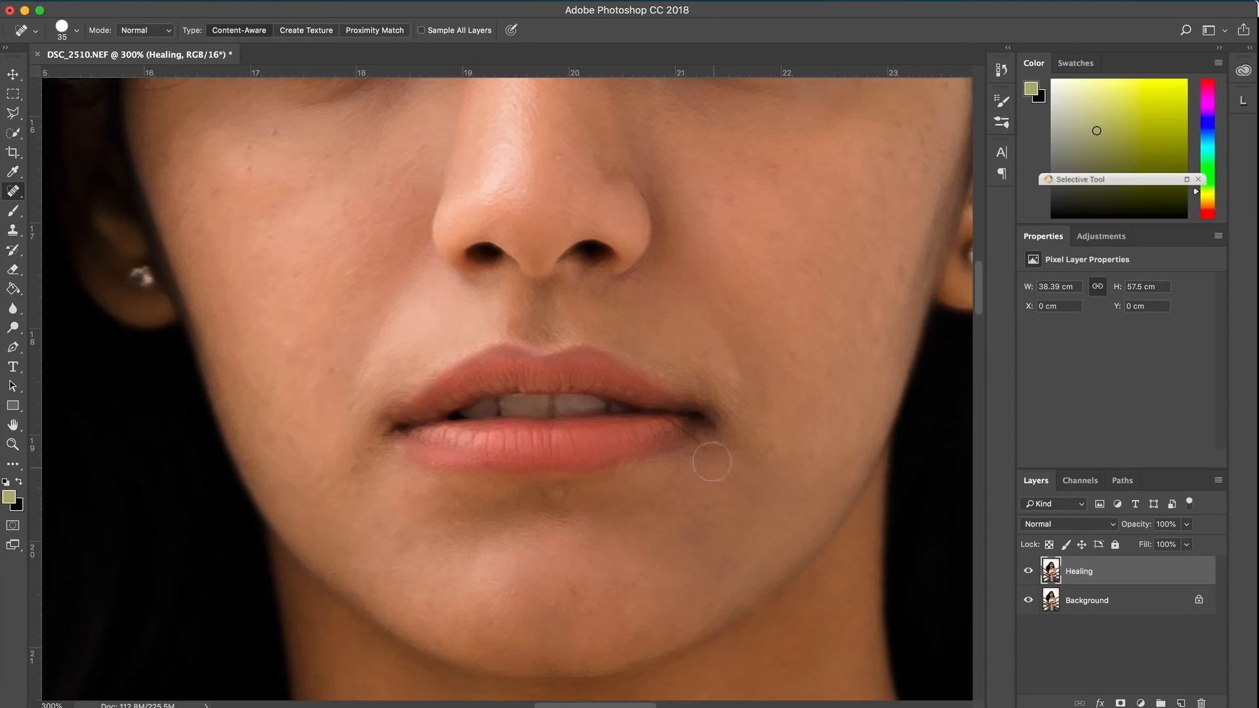
key("bracketleft")
key("bracketleft")
key("bracketleft")
key("bracketleft")
key("bracketleft")
Compare the retouched mouth area with the original and fit the whole photo in view.
left_click(1028, 568)
left_click(1028, 567)
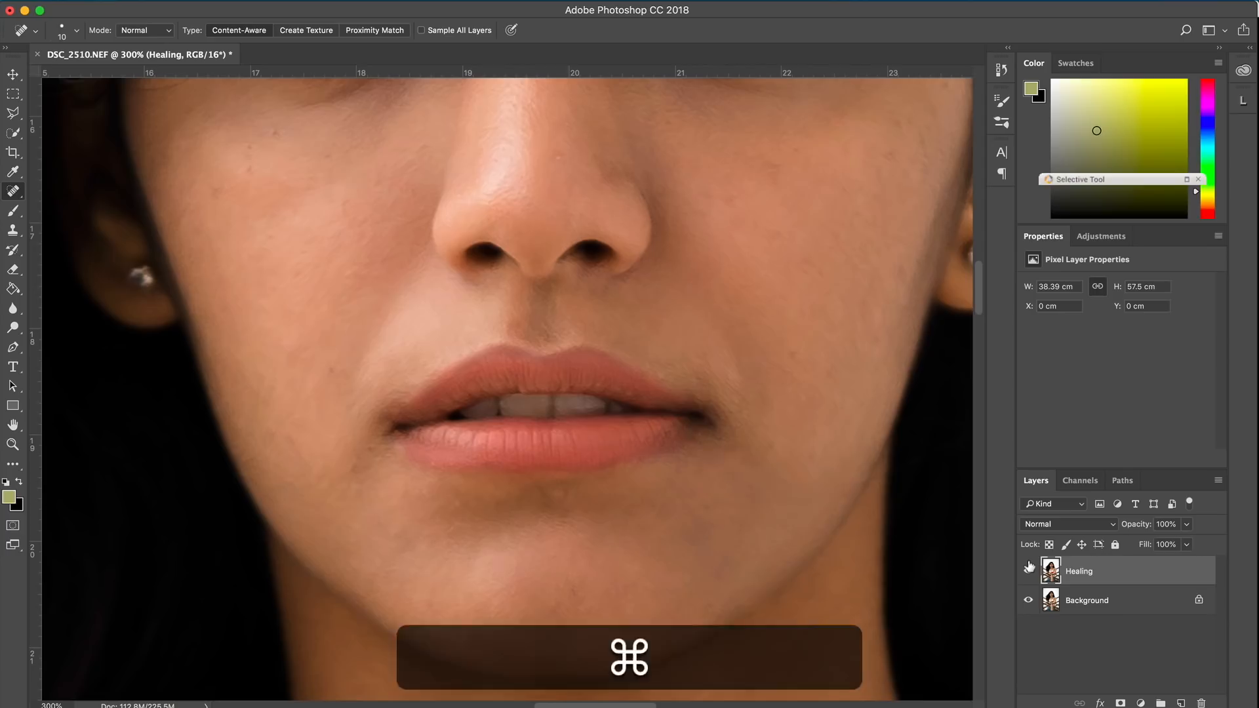
key("super+0")
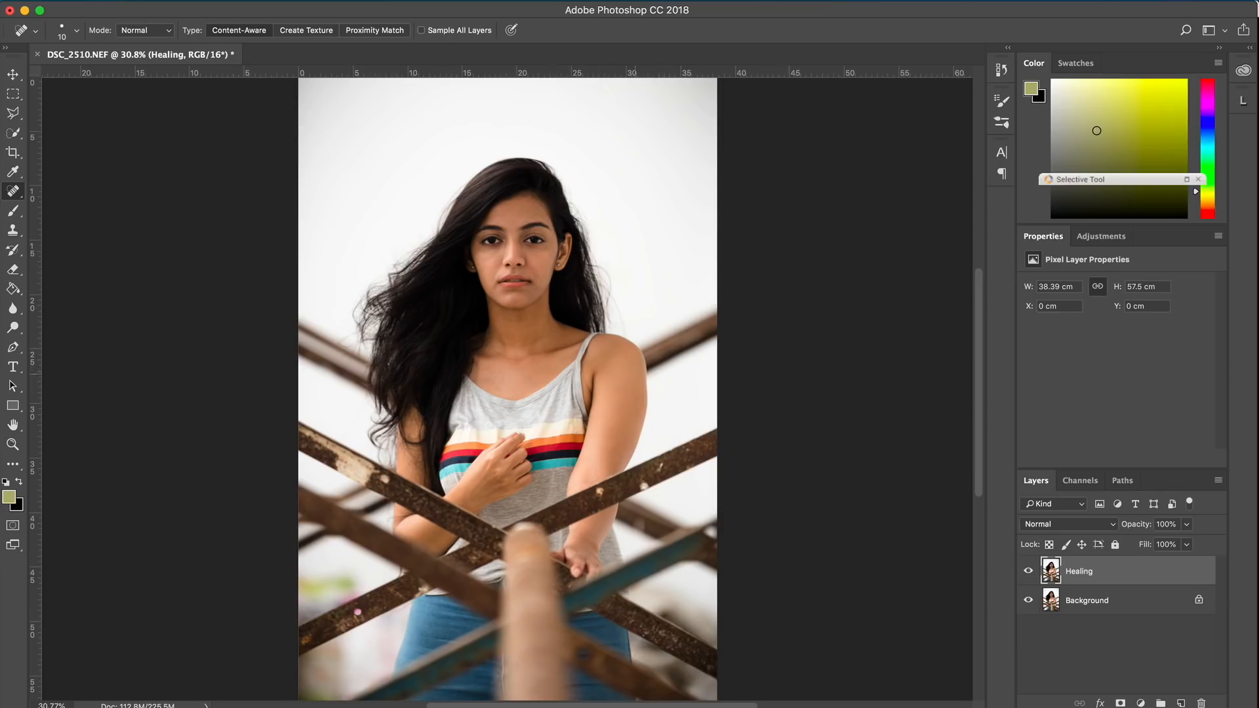
Stamp all visible layers into a new layer on top and open it in Color Efex Pro 4.
key("alt+shift")
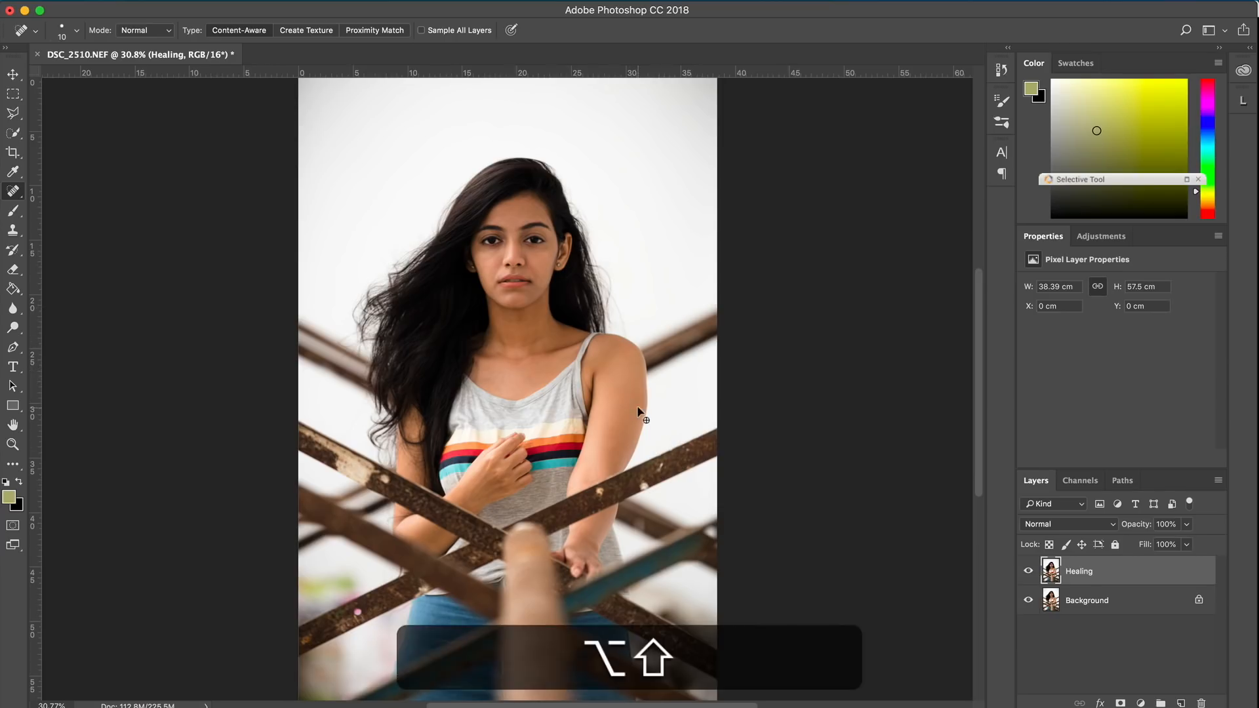
key("super+alt+shift+e")
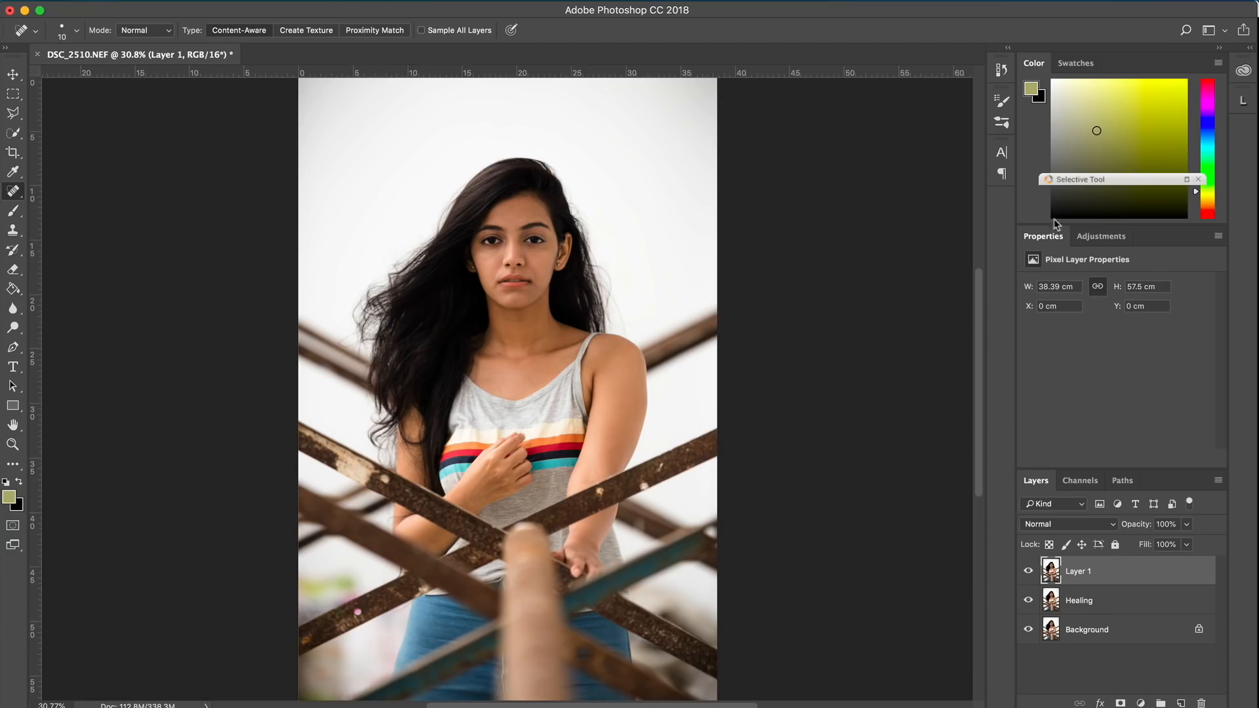
left_click(1188, 179)
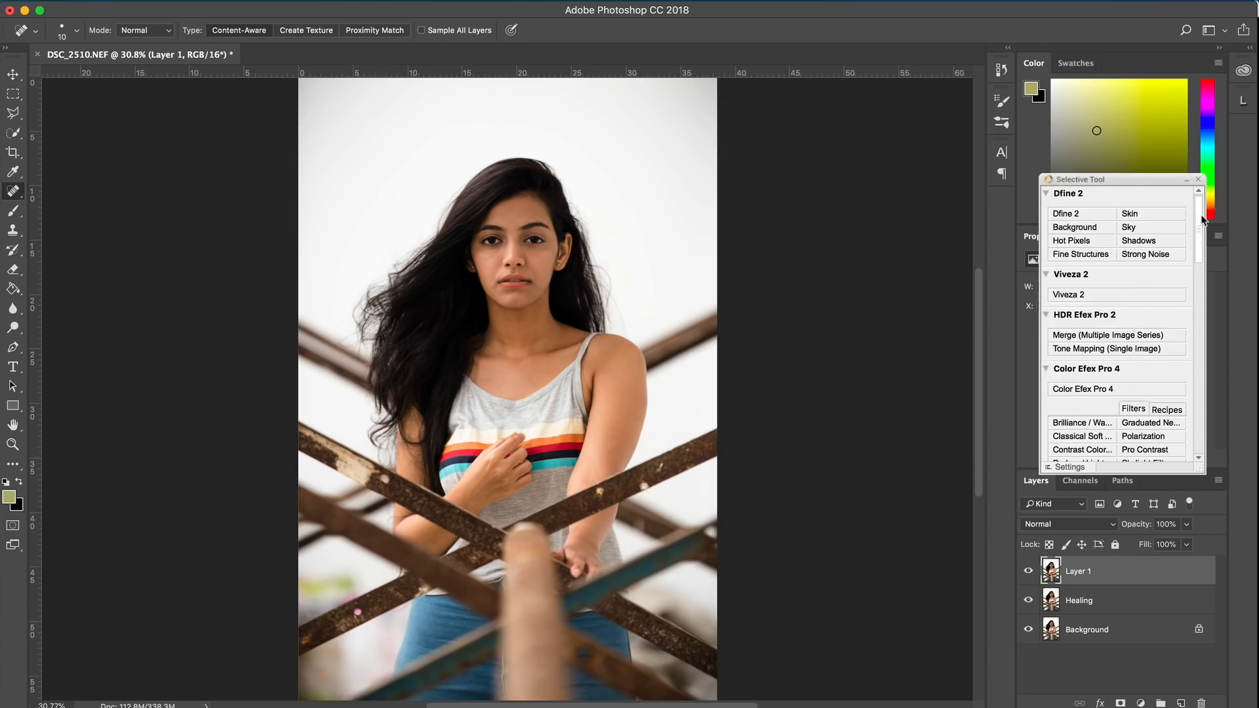
scroll(1194, 266, "down", 3)
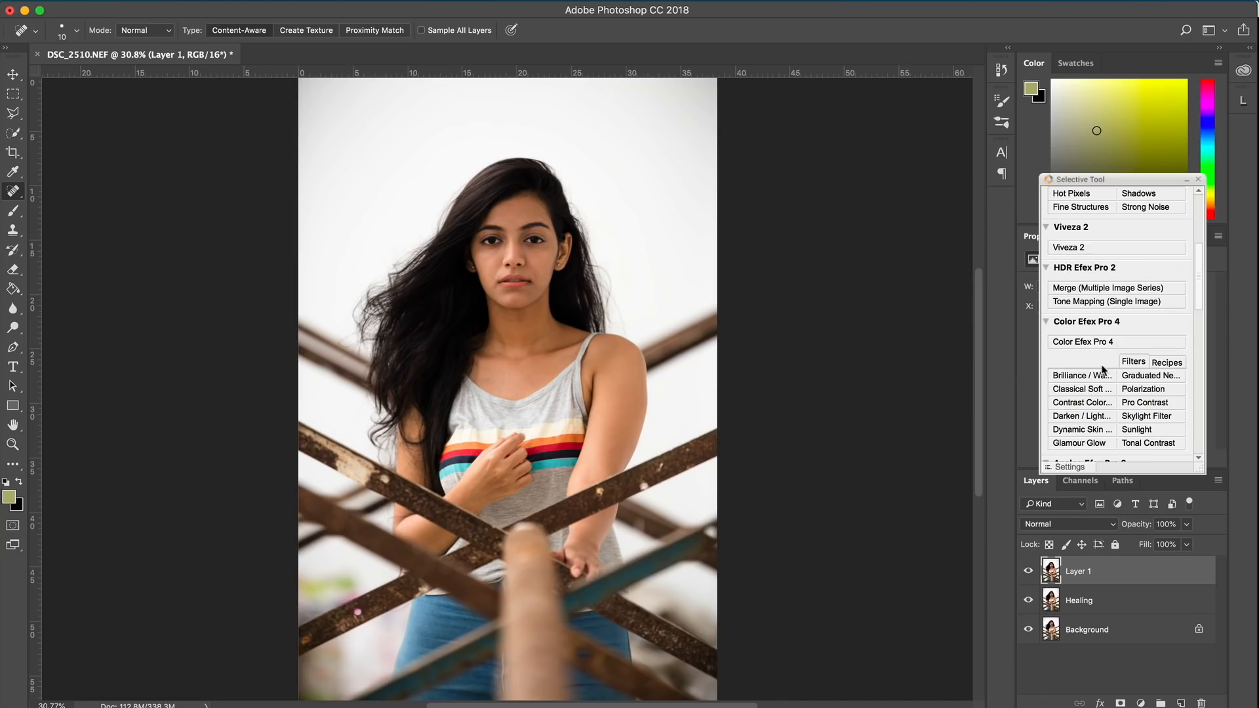
left_click(1103, 341)
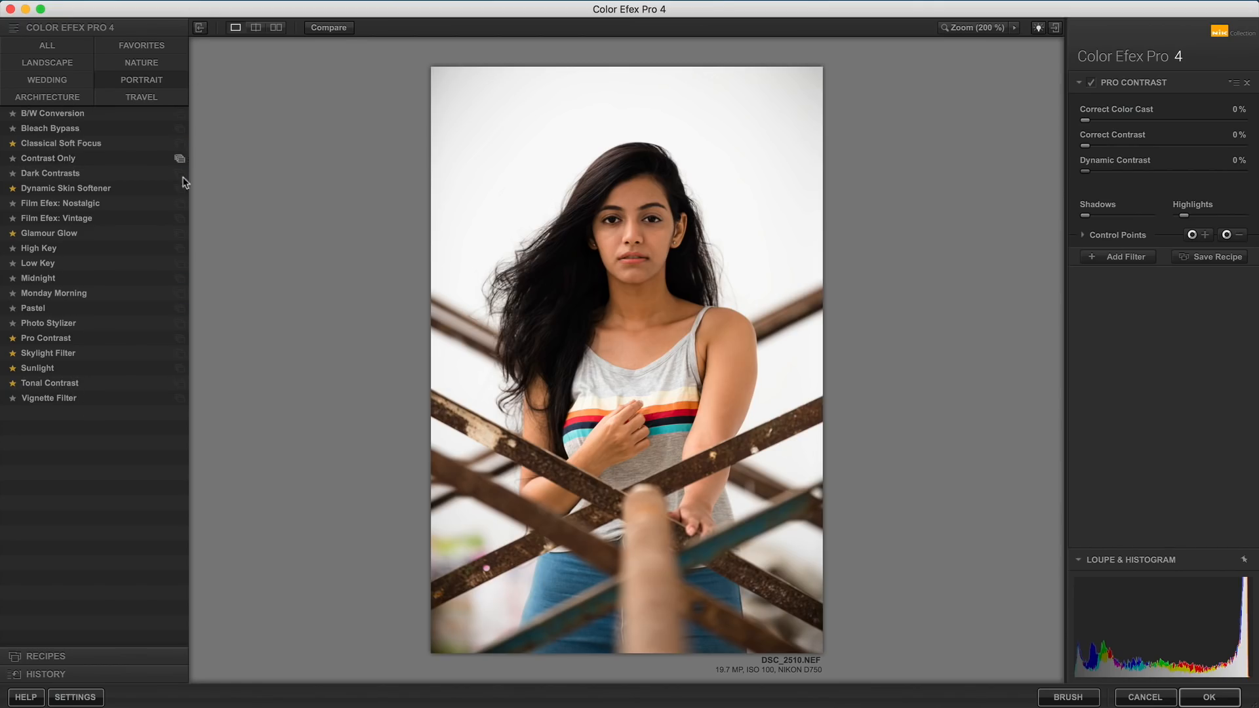
Browse the Landscape, Wedding, Architecture, Nature and Travel filter categories, and return to Portrait.
left_click(62, 63)
left_click(64, 81)
left_click(62, 95)
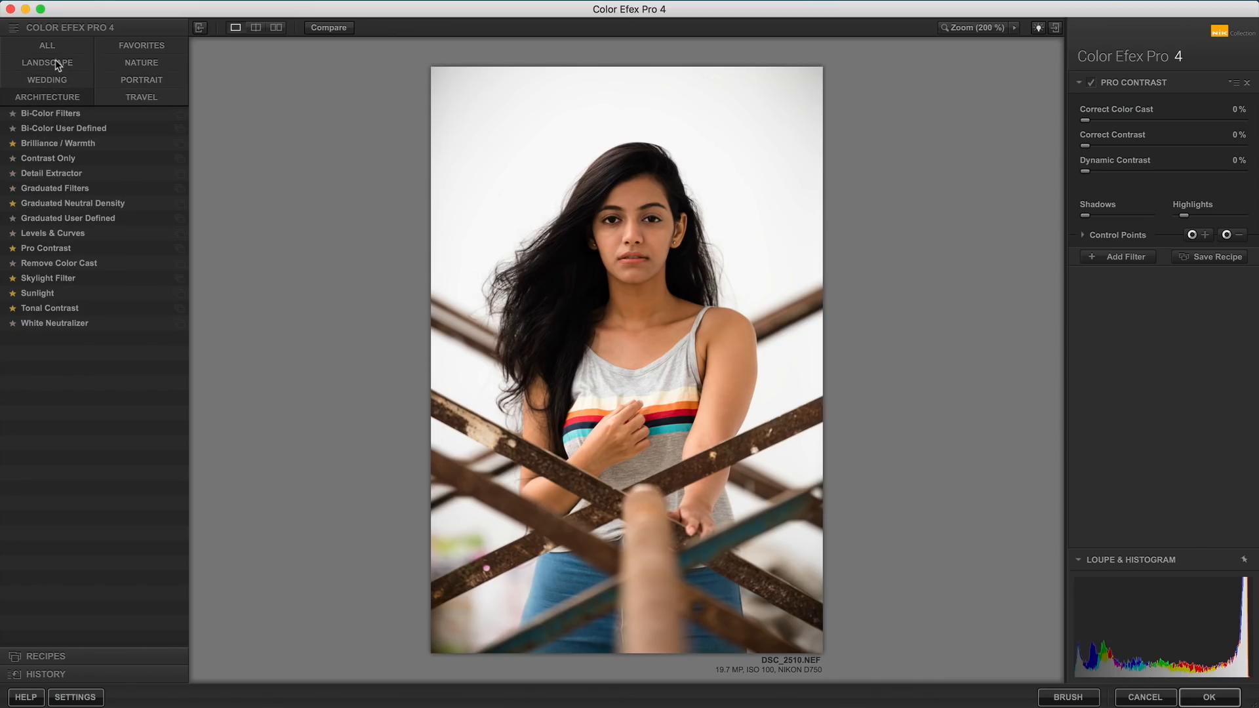
left_click(162, 64)
left_click(152, 97)
left_click(147, 78)
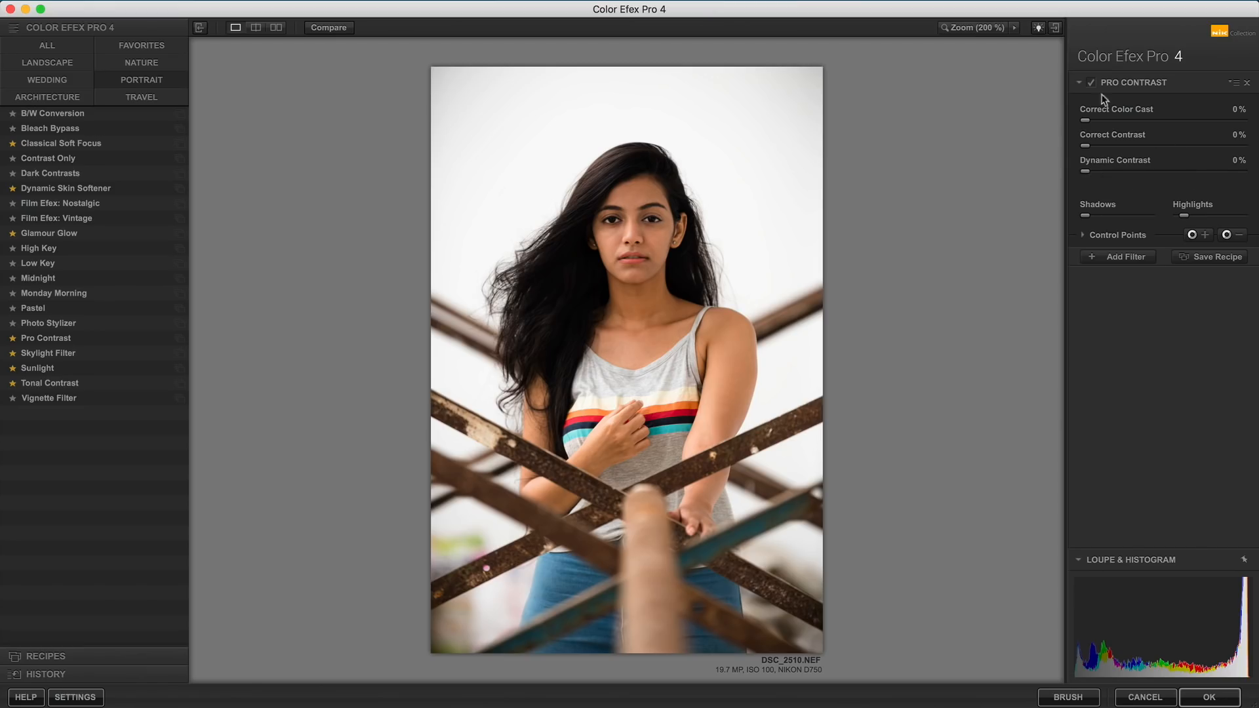
Set the Pro Contrast filter's Dynamic Contrast to 20% and compare the photo with the filter off and on.
left_click_drag(1085, 173, 1118, 177)
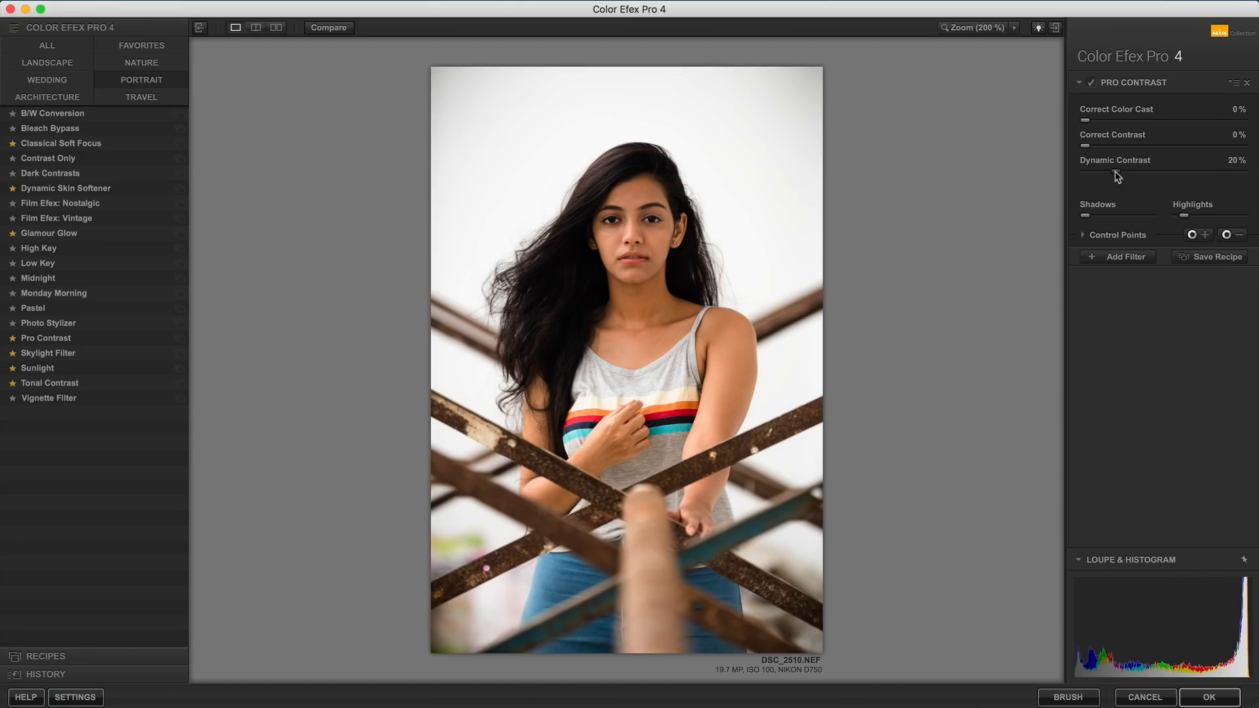
left_click(1092, 82)
left_click(1092, 82)
left_click(1091, 82)
left_click(1092, 82)
left_click(1091, 82)
left_click(1091, 82)
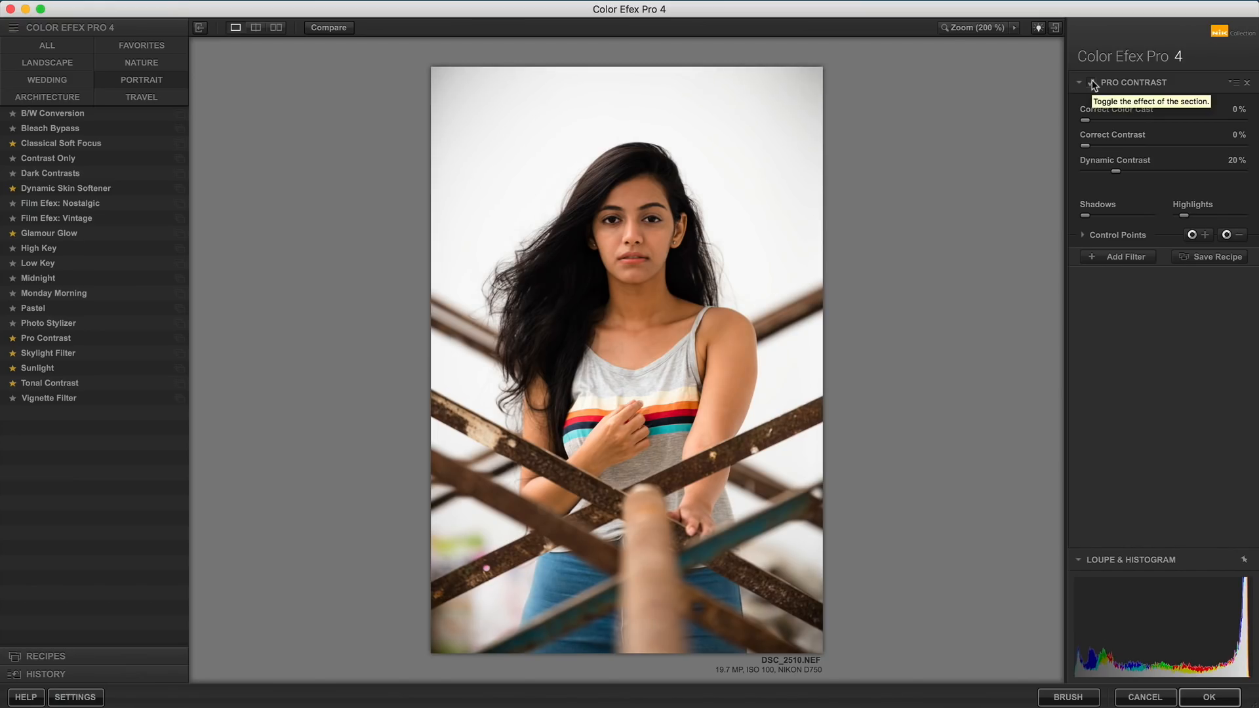
left_click(1092, 83)
left_click(1091, 84)
left_click(1093, 84)
left_click(1093, 84)
left_click(1092, 84)
left_click(1092, 84)
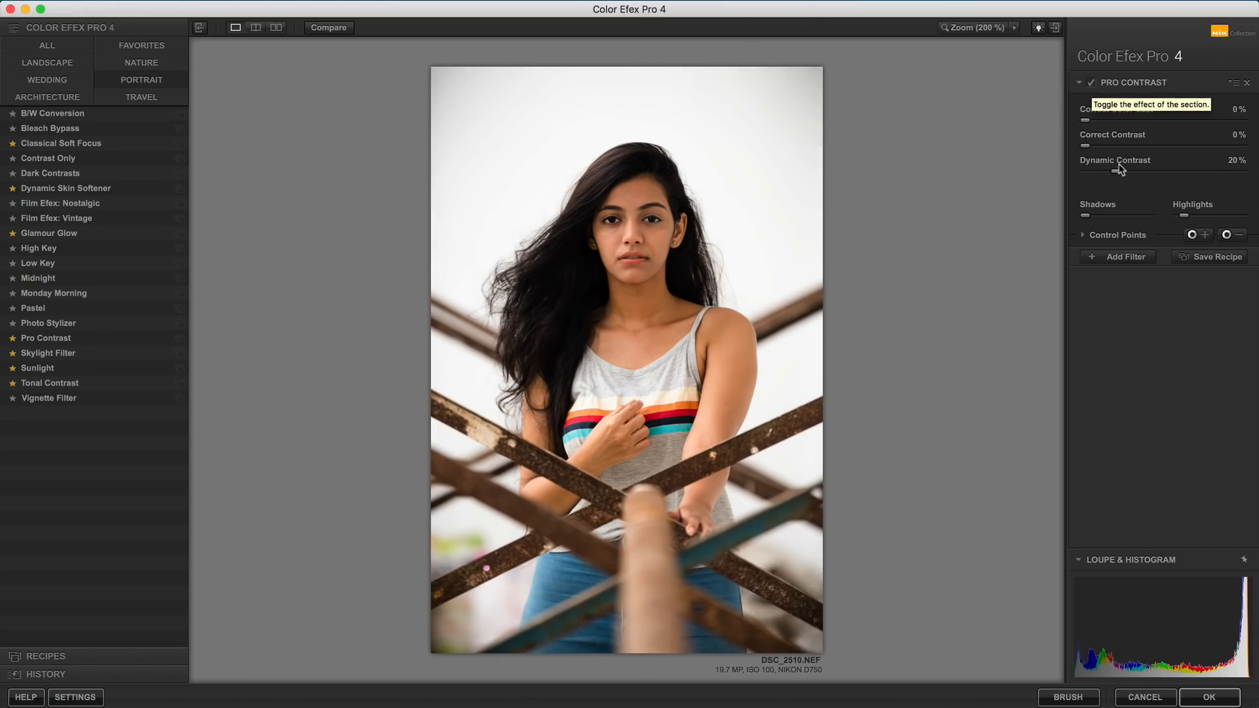
Set the Pro Contrast filter's Correct Contrast to 10% and compare the photo without and with it.
left_click_drag(1085, 147, 1100, 147)
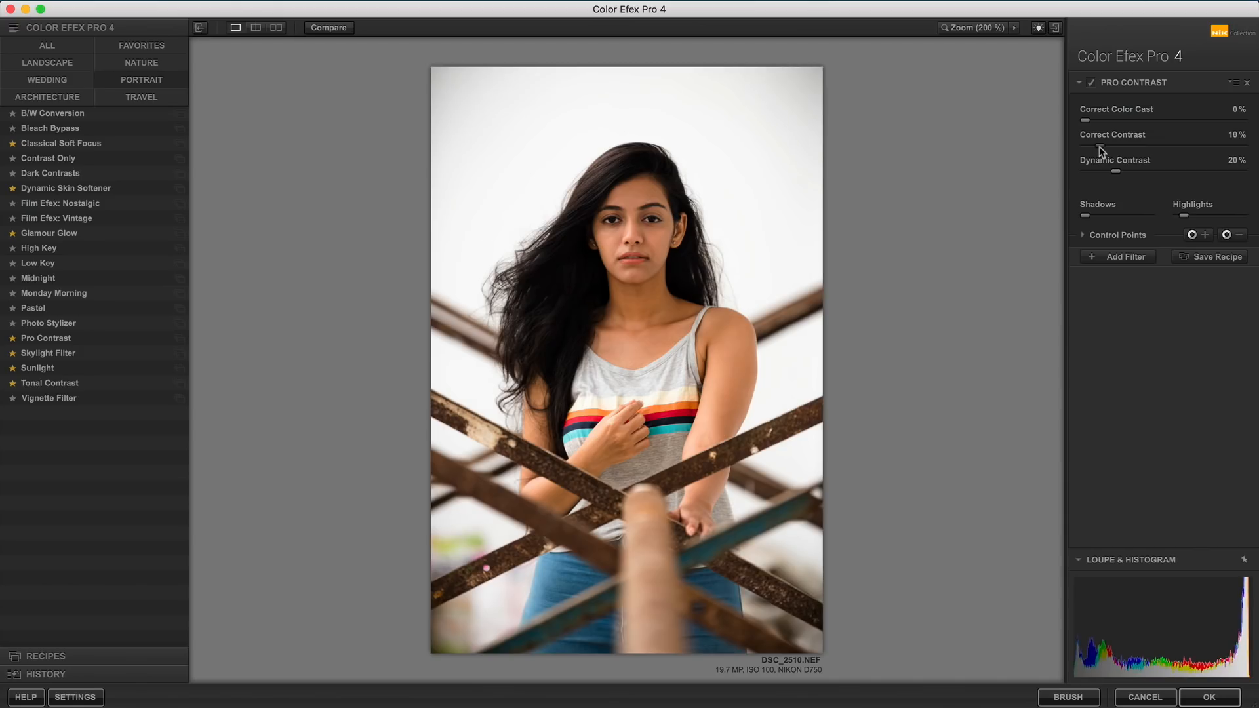
left_click(1092, 84)
left_click(1092, 83)
Compare the woman's face up close with the Pro Contrast filter off and on.
key("super+equal")
key("super+equal")
key("super+space")
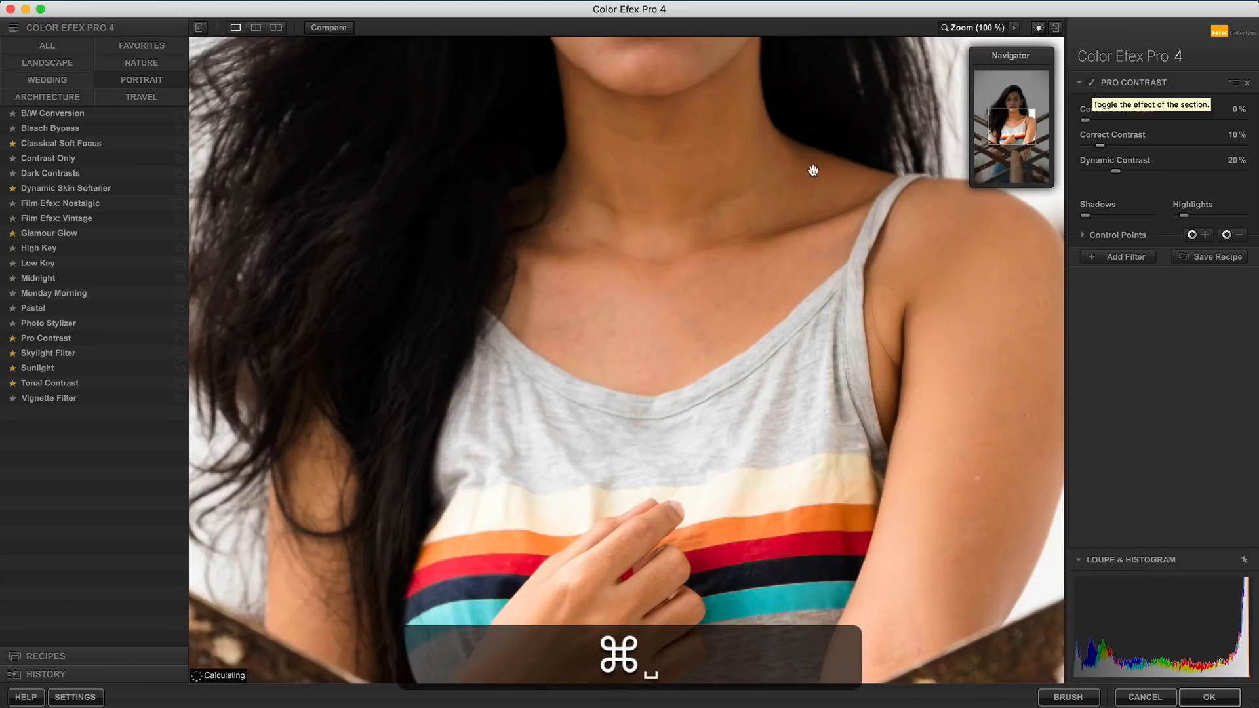
left_click_drag(818, 171, 820, 450)
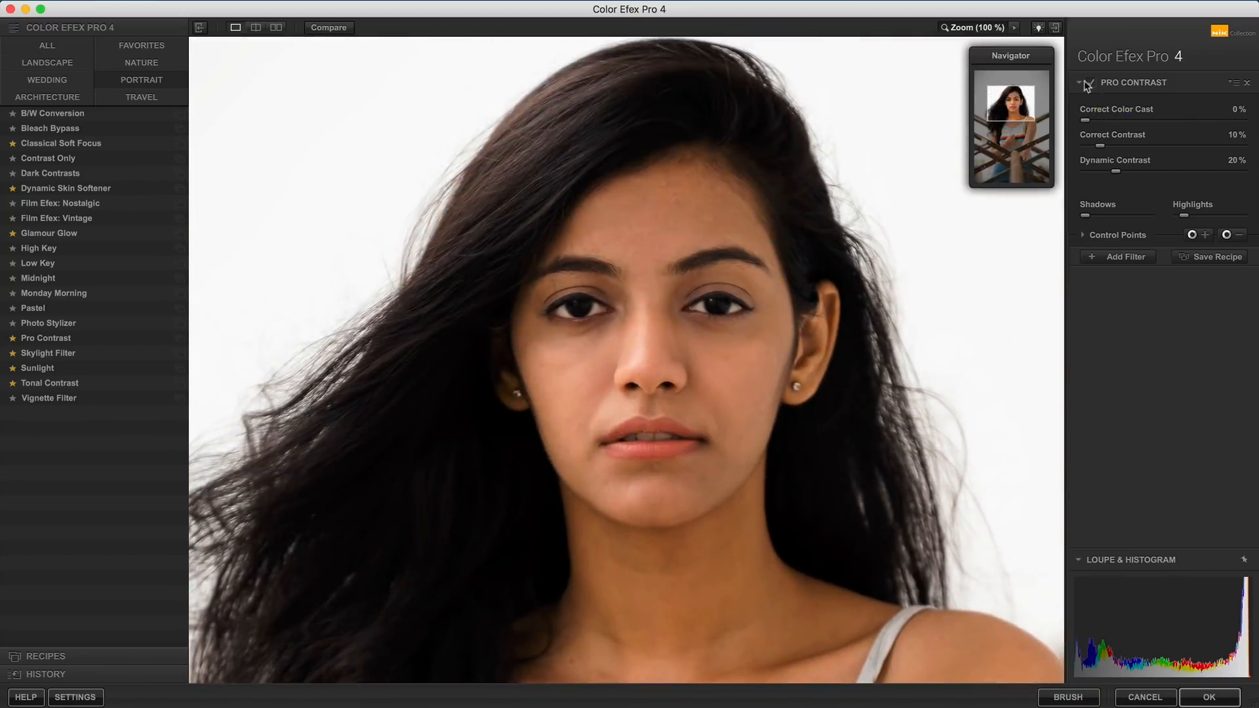
left_click(1092, 83)
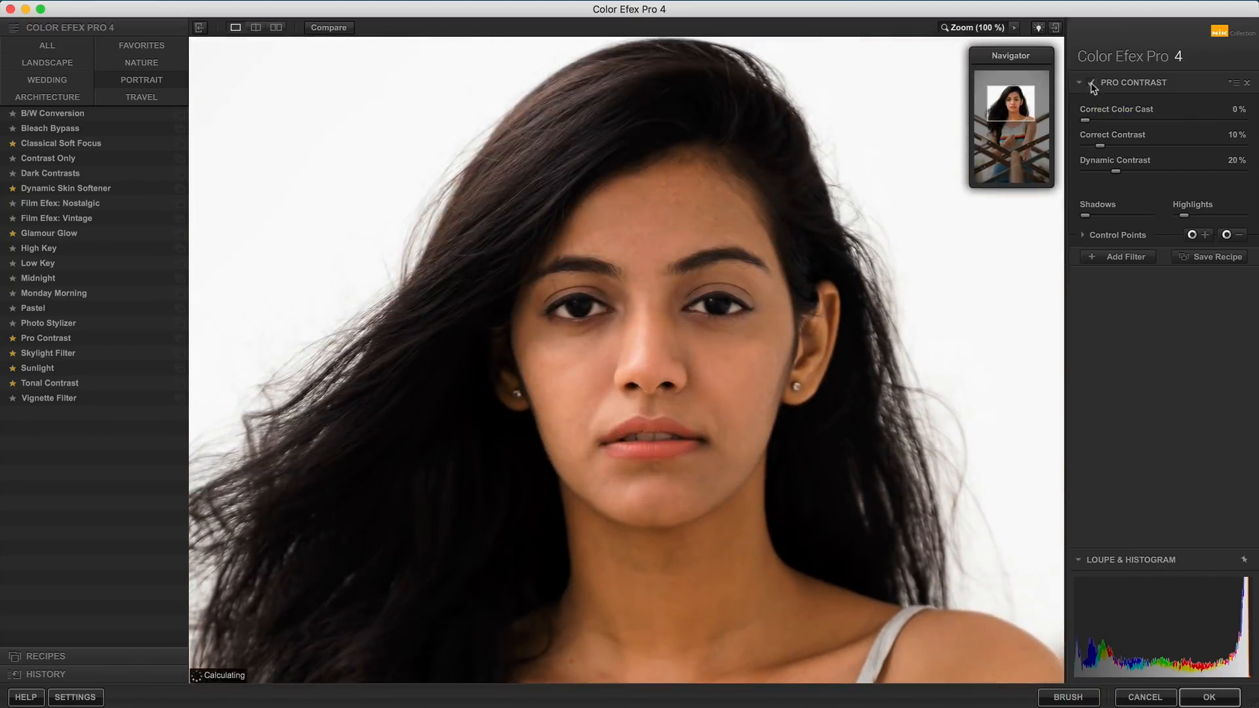
key("super+0")
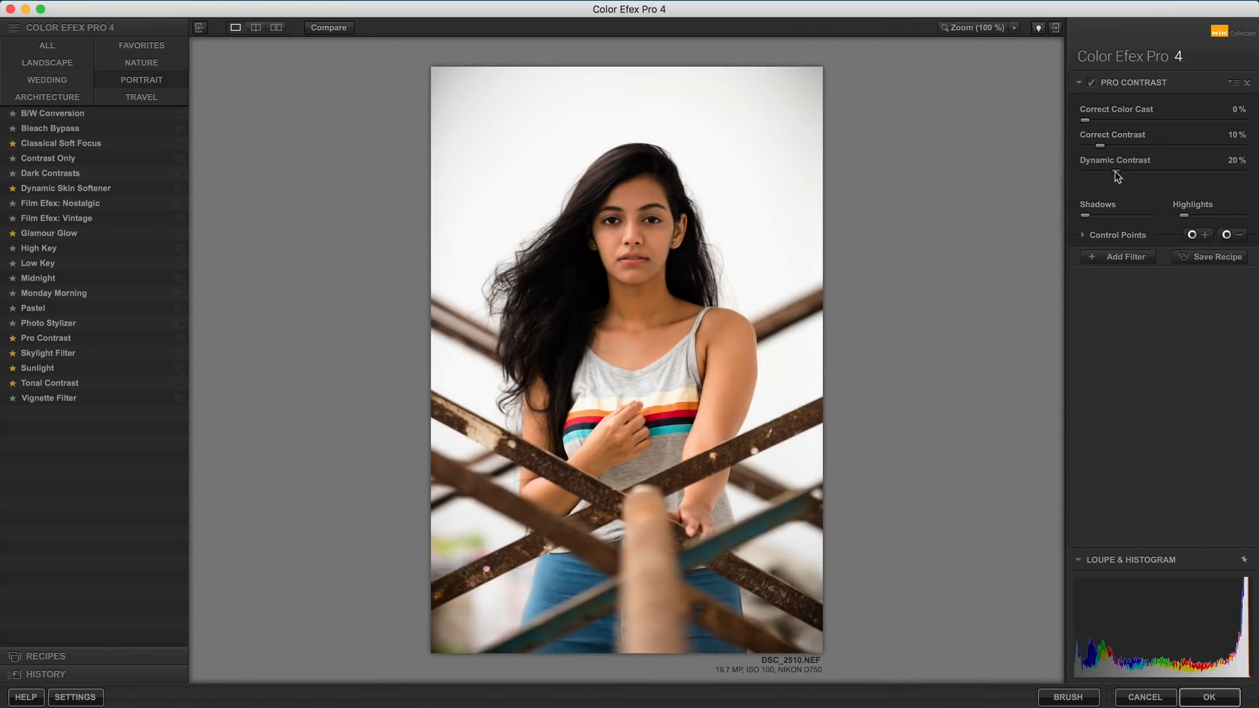
Try the Pro Contrast filter's Dynamic Contrast at 100% and undo the change.
left_click_drag(1117, 172, 1256, 175)
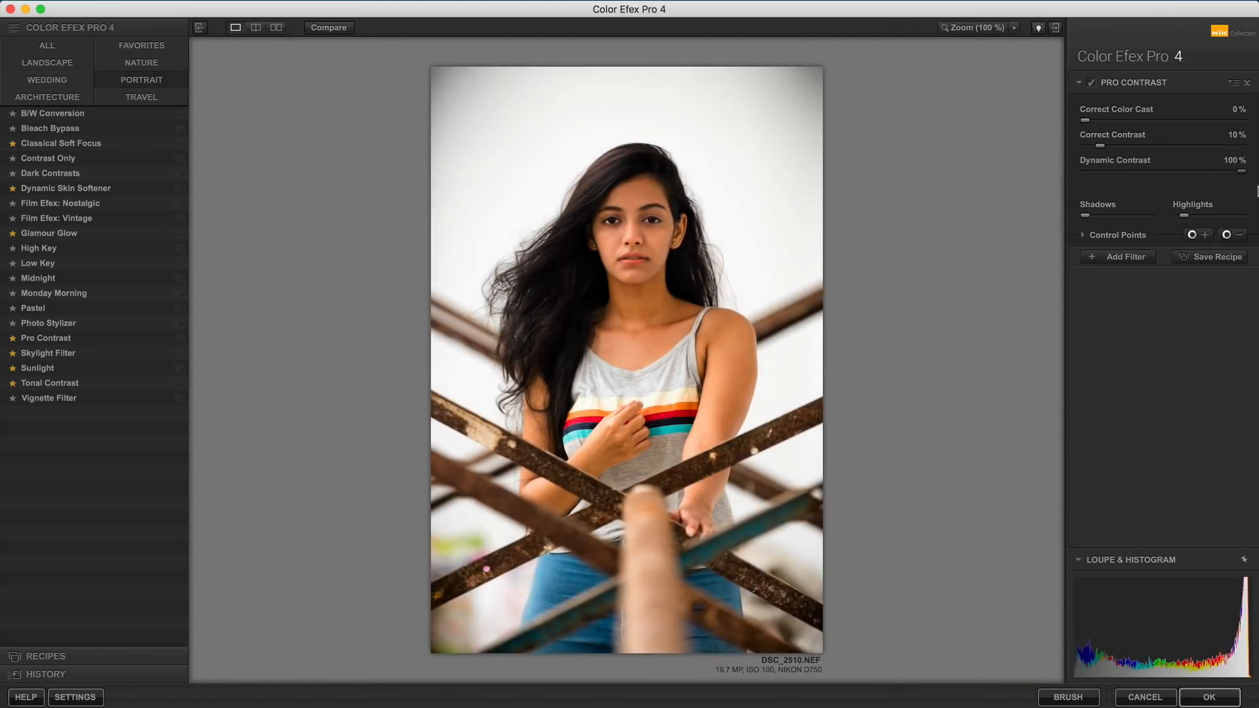
key("super+z")
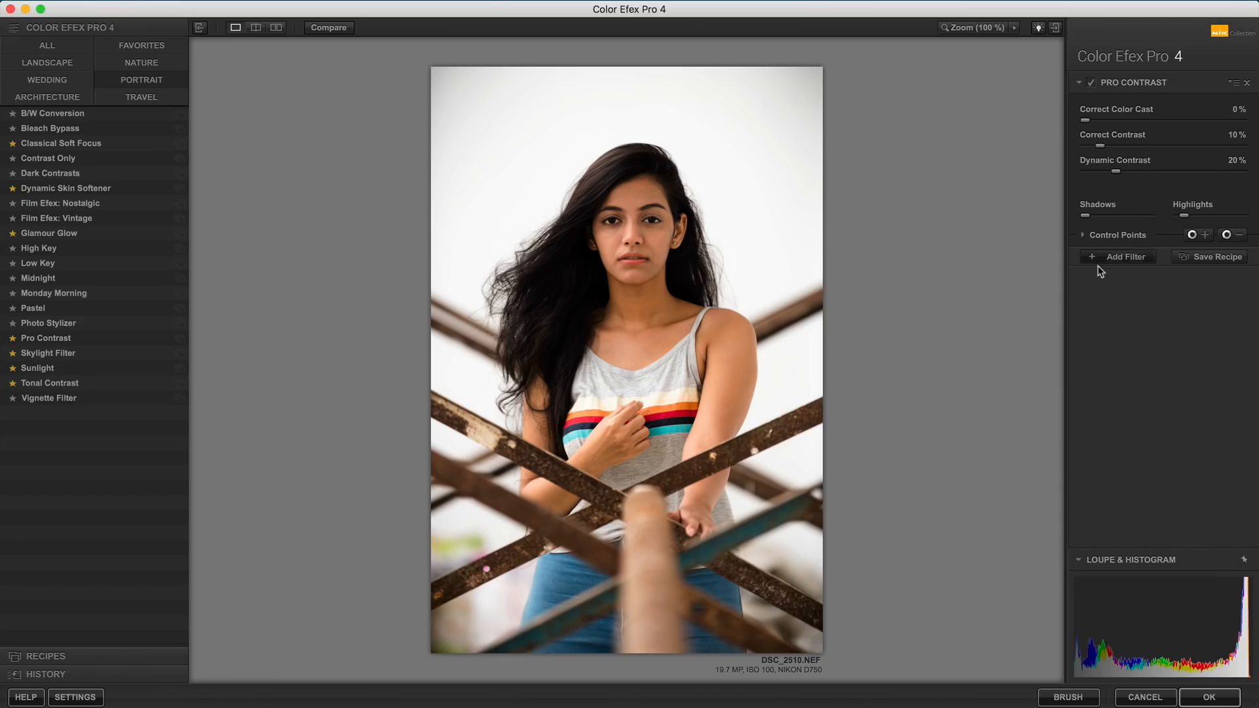
Add a Classical Soft Focus filter and highlight the photo's brightest tonal areas using the histogram.
left_click(1121, 257)
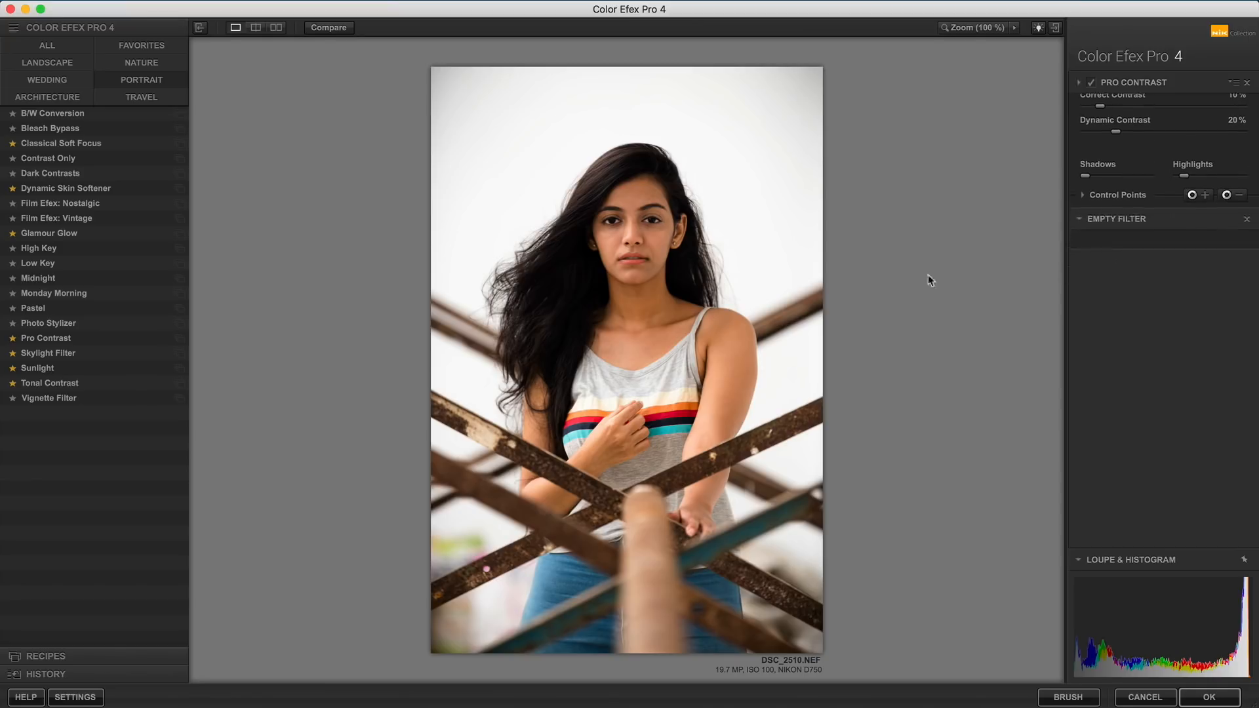
left_click(94, 145)
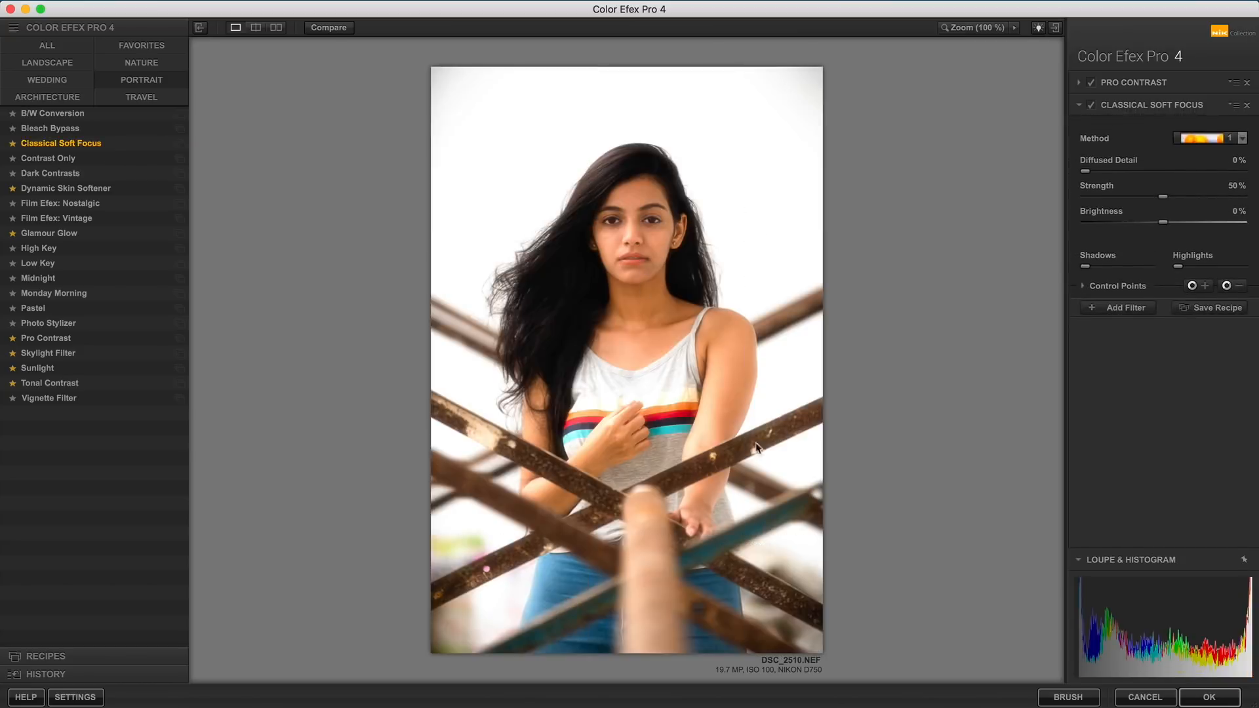
left_click(1118, 287)
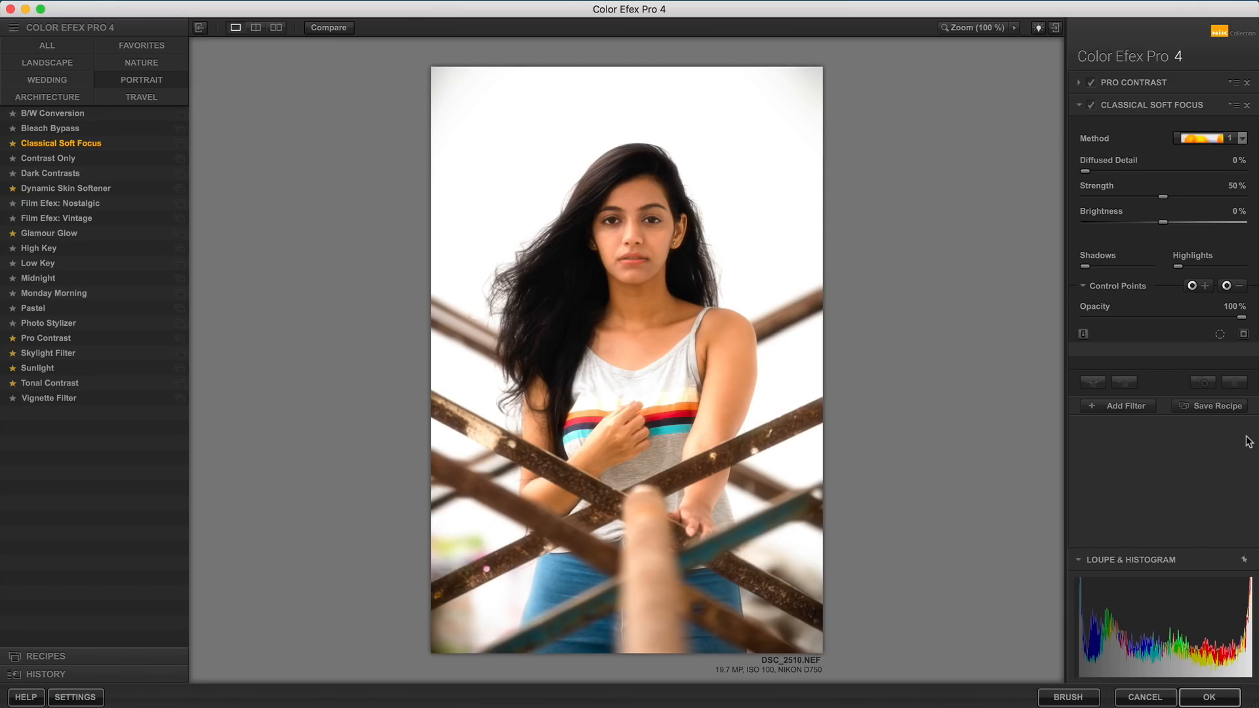
left_click(1252, 578)
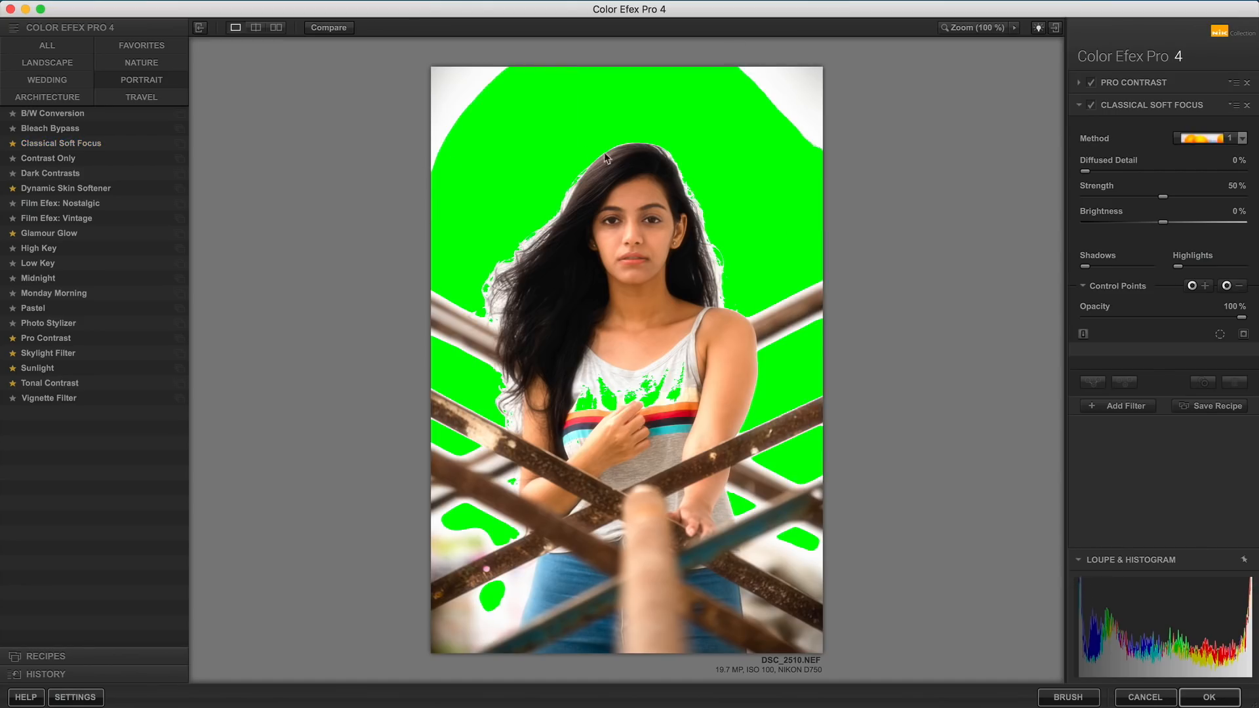
Lower the Classical Soft Focus opacity to 15% and compare the photo with the filter off and on.
left_click(1116, 317)
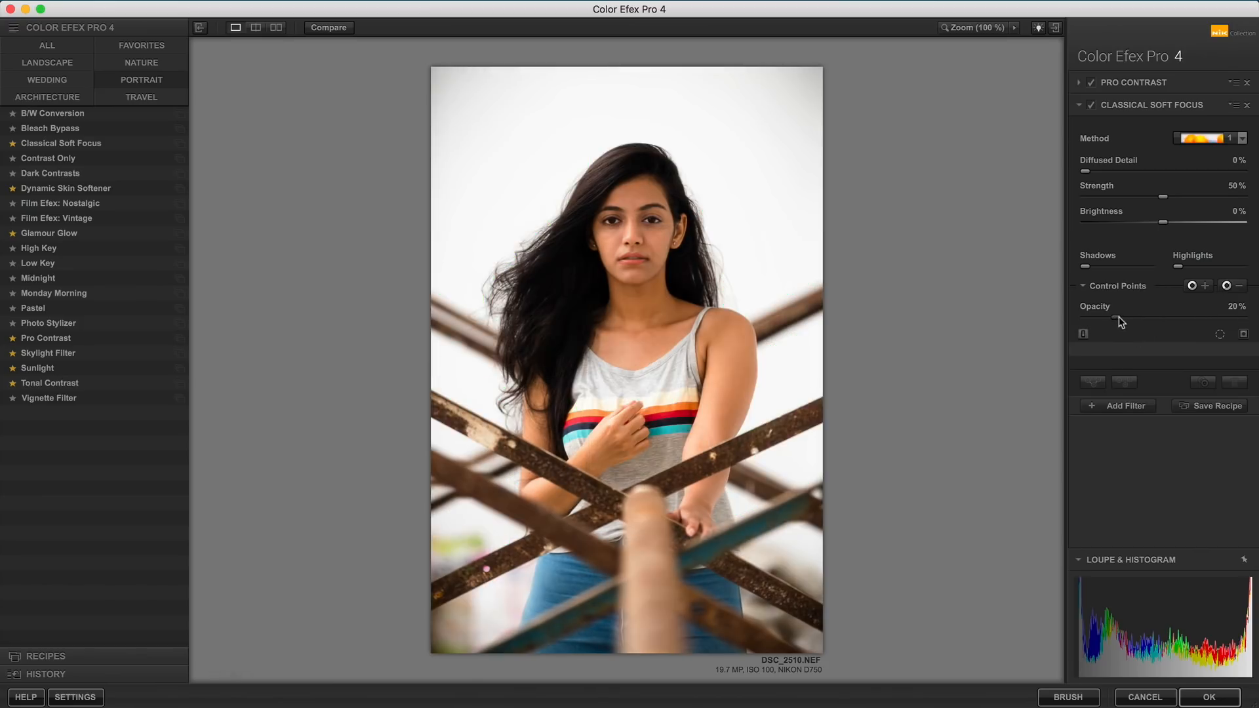
left_click(1091, 105)
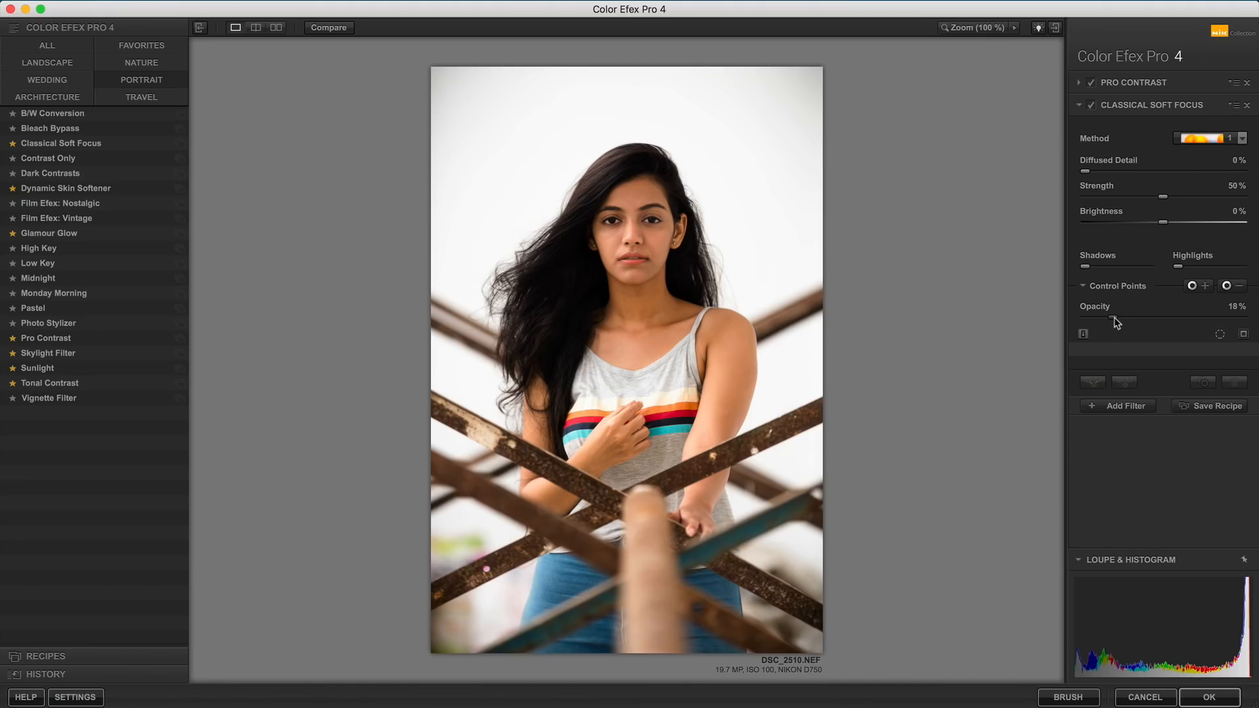
left_click_drag(1113, 318, 1108, 318)
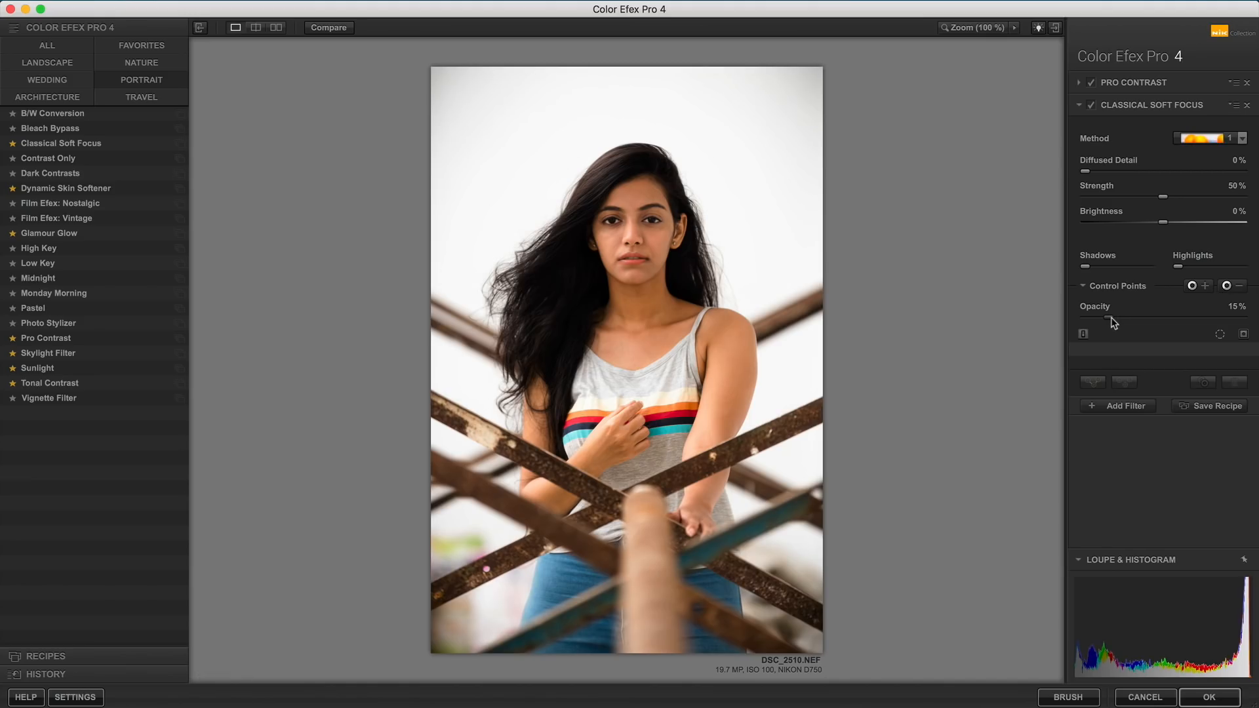
left_click(1092, 105)
left_click(1092, 104)
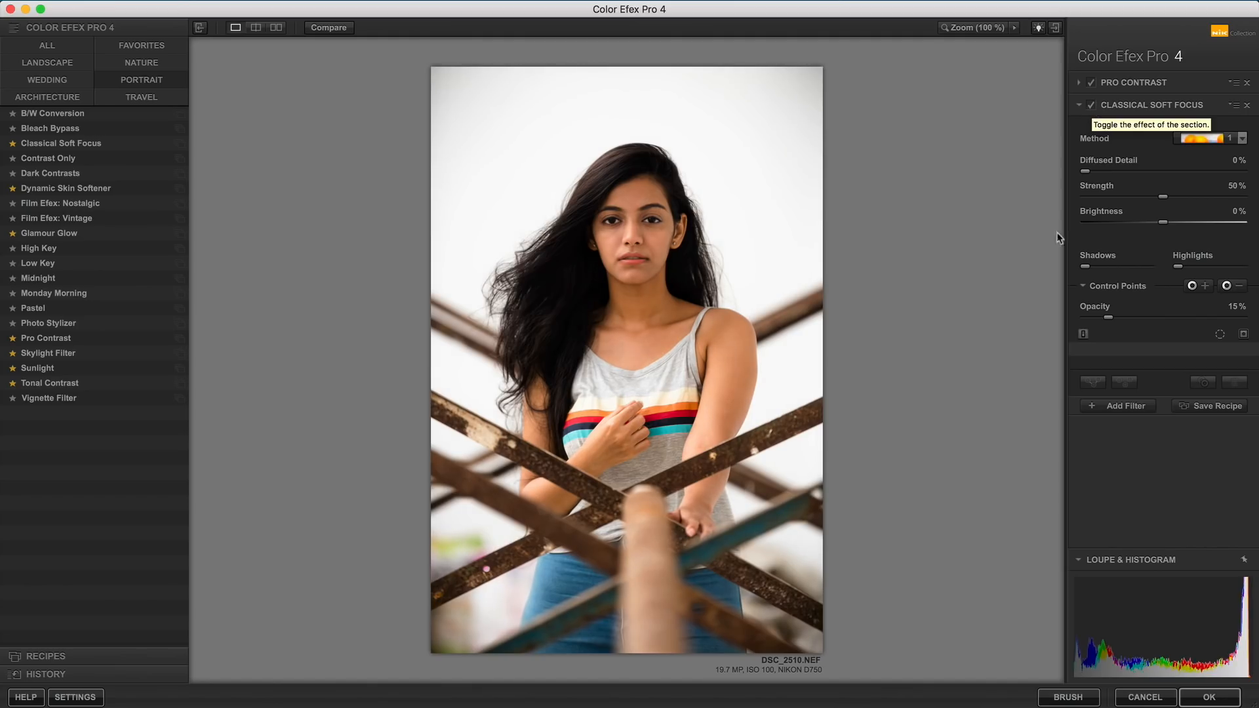
left_click(1092, 106)
Add a Dynamic Skin Softener filter and sample its Skin Color from the woman's face.
left_click(1114, 406)
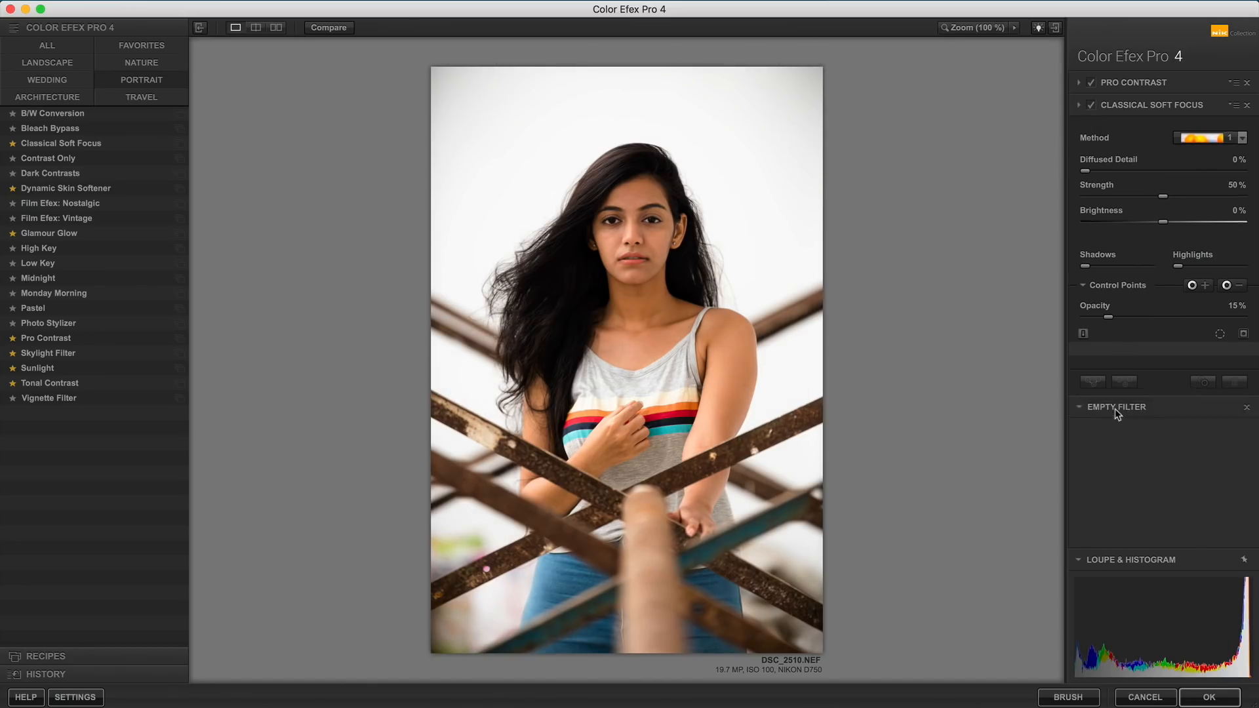
left_click(67, 190)
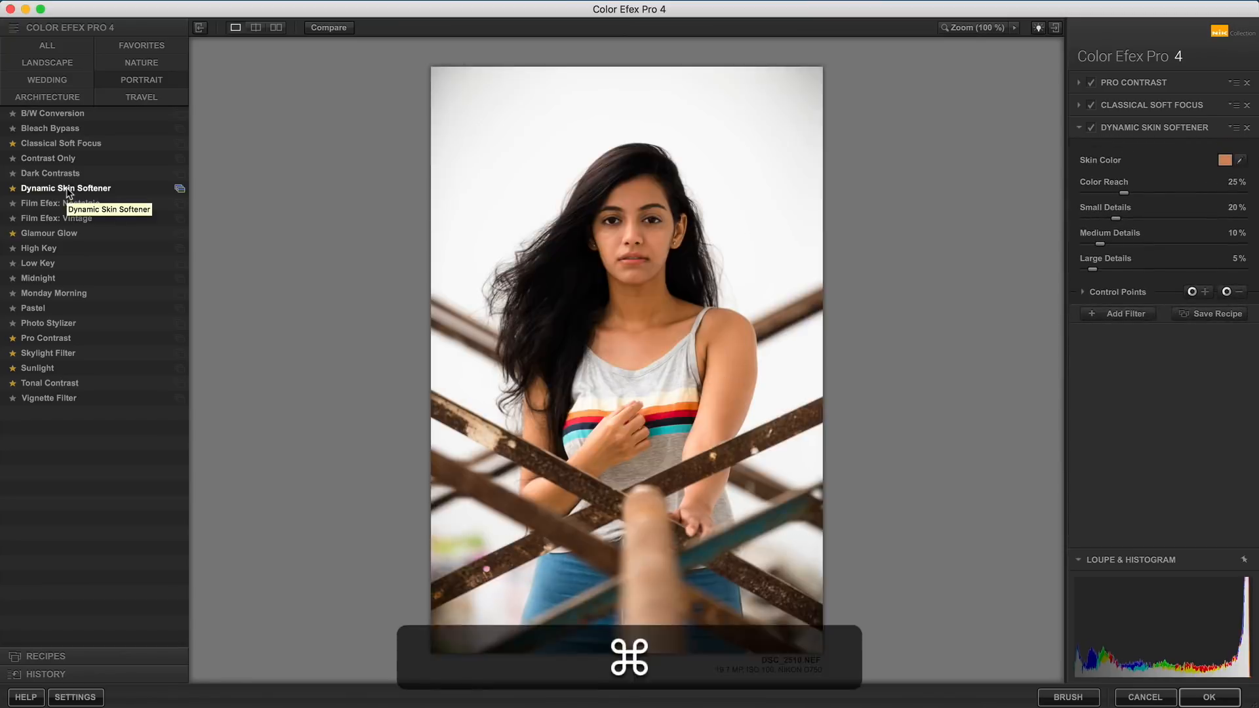
key("super+equal")
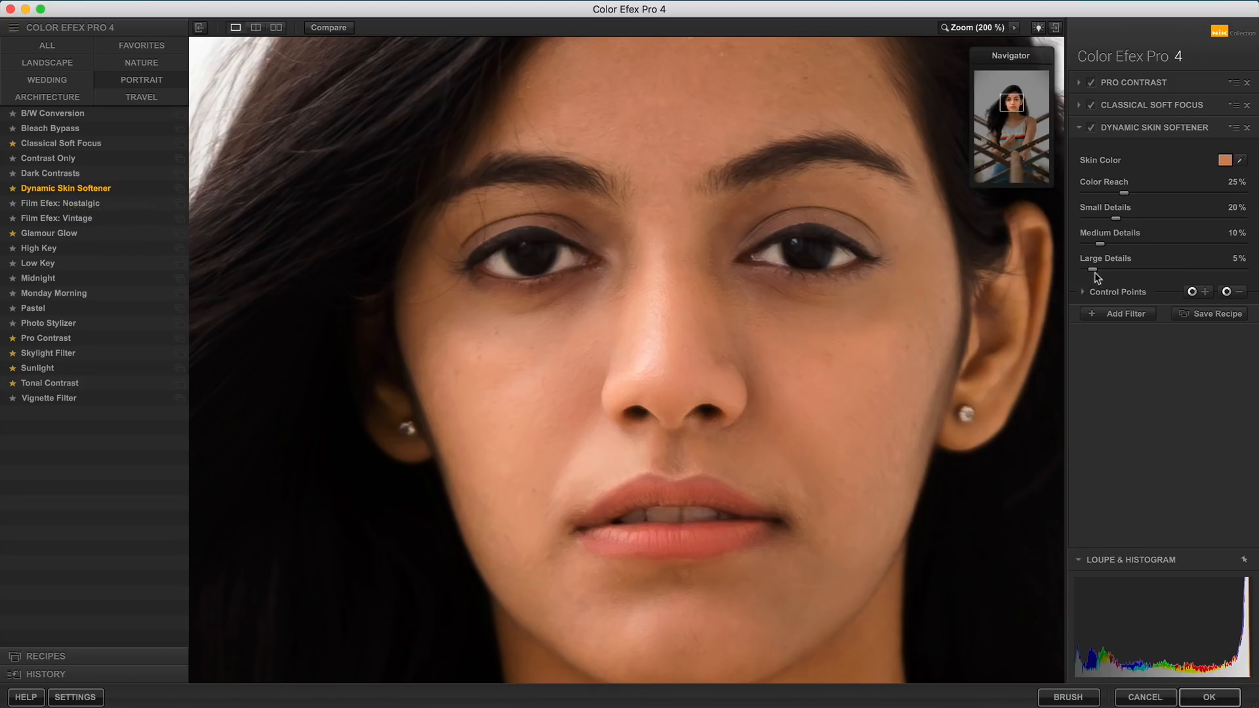
left_click_drag(1092, 269, 1092, 269)
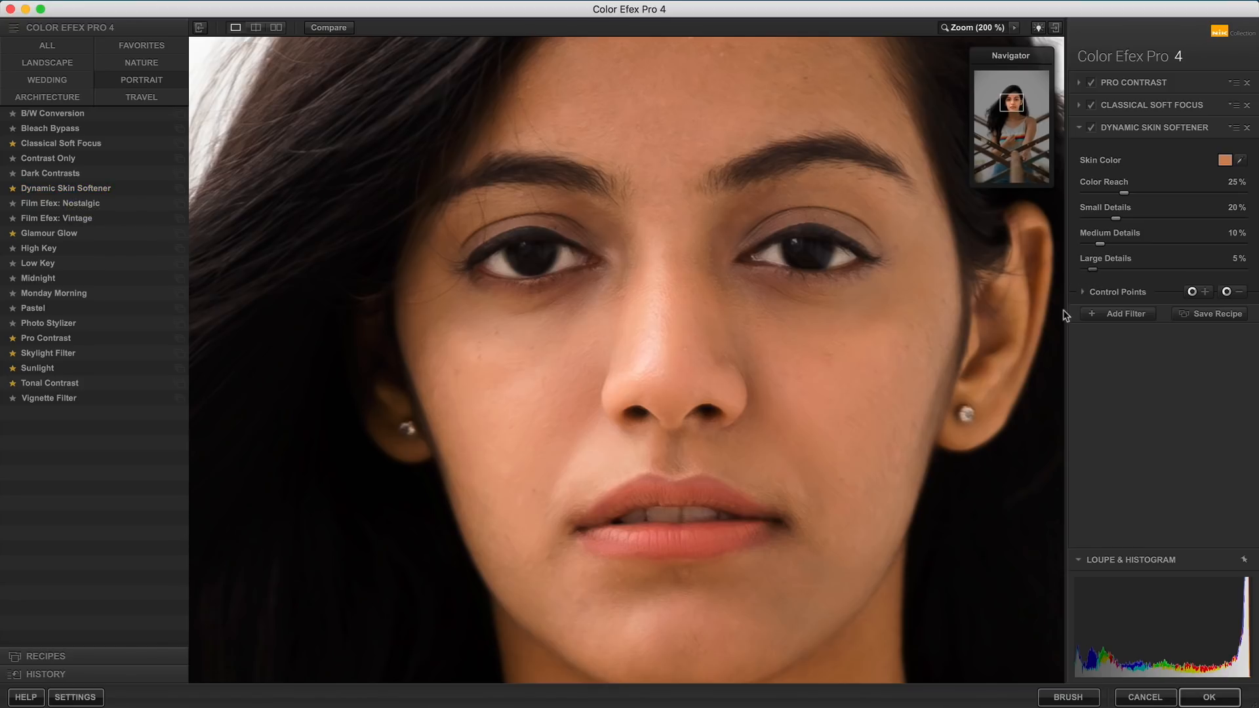
left_click(1240, 162)
Set the skin softener's Small and Medium Details to 0%, test Large Details at 100%, and bring it to 0%.
left_click_drag(1114, 221, 1072, 274)
left_click(1091, 128)
left_click(1091, 128)
mouse_move(1087, 268)
left_mouse_down()
mouse_move(1242, 264)
mouse_move(1062, 265)
left_mouse_up()
left_click_drag(1086, 270, 1104, 269)
left_click_drag(1092, 270, 1252, 268)
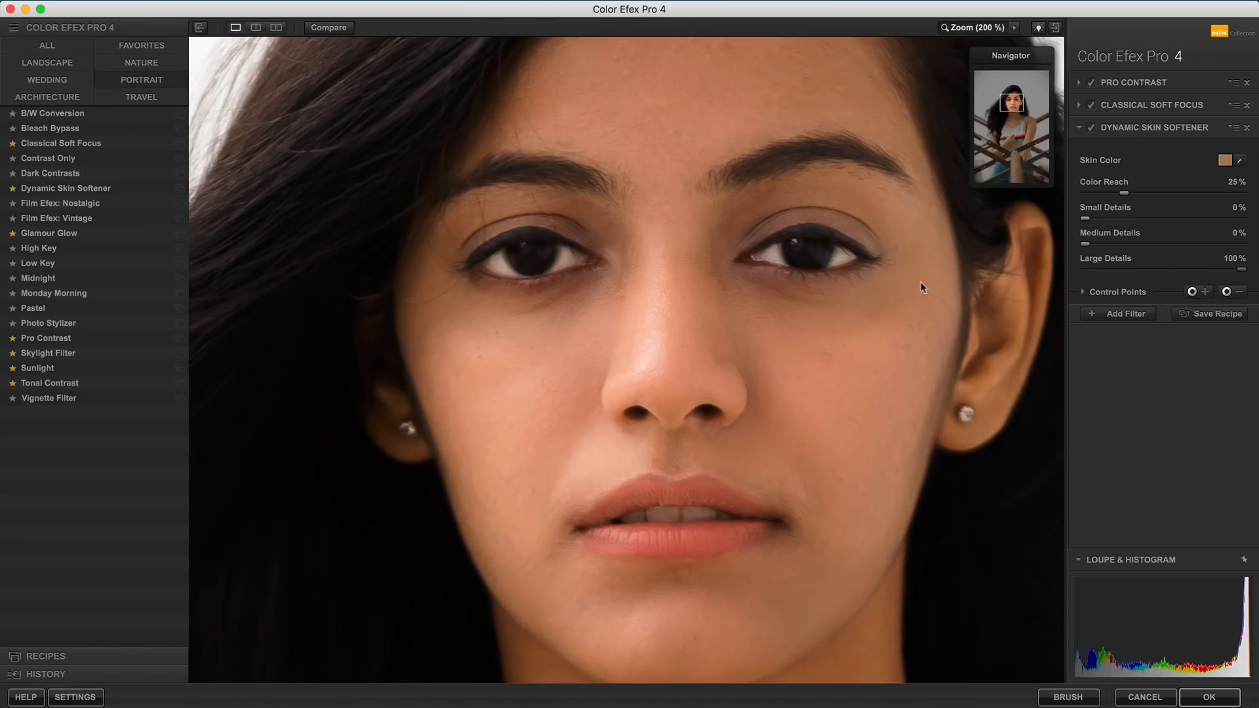
left_click(1083, 270)
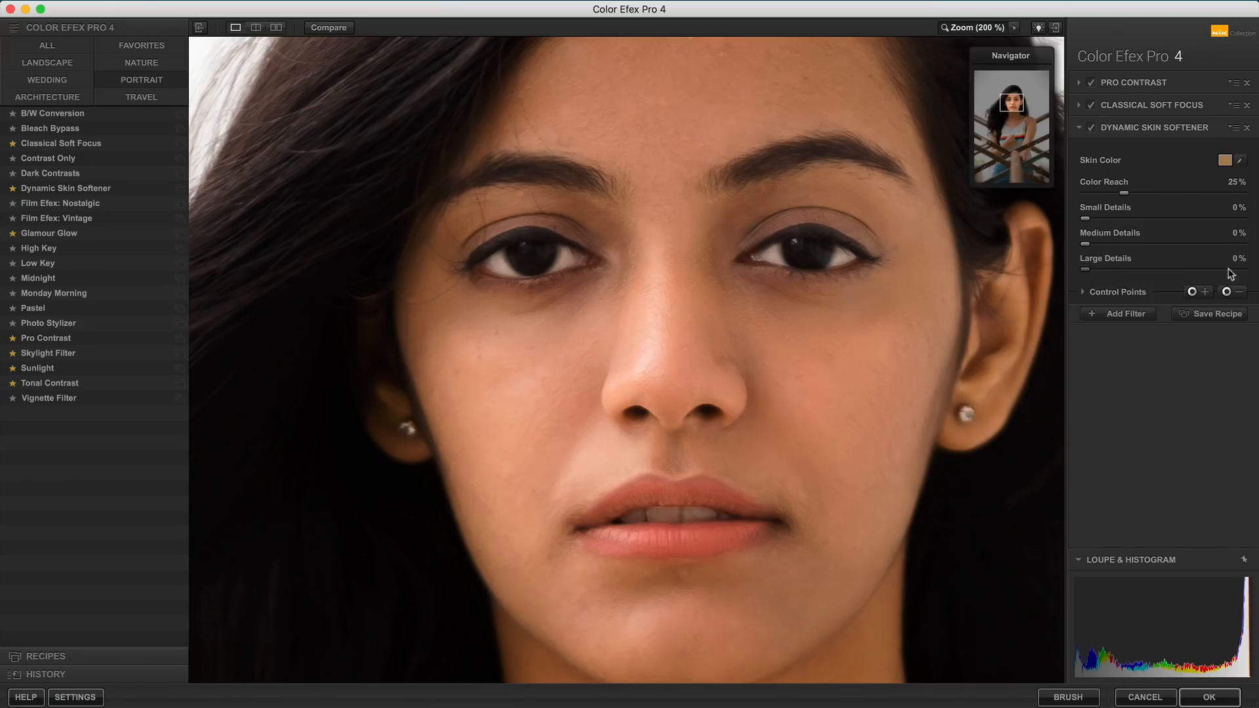
Set the Dynamic Skin Softener's Large Details to 7%, Medium Details to 5% and Small Details to 5%.
left_click(1097, 270)
left_click(1099, 270)
left_click(1094, 269)
left_click(1095, 269)
left_click_drag(1099, 245, 1257, 244)
left_click(1087, 244)
left_click_drag(1095, 245, 1093, 244)
left_click_drag(1085, 220, 1093, 220)
Compare the skin with the Dynamic Skin Softener off and on, and inspect the forehead and cheeks.
left_click(1091, 128)
left_click(1091, 129)
left_click(1091, 130)
key("space")
left_click_drag(769, 274, 759, 345)
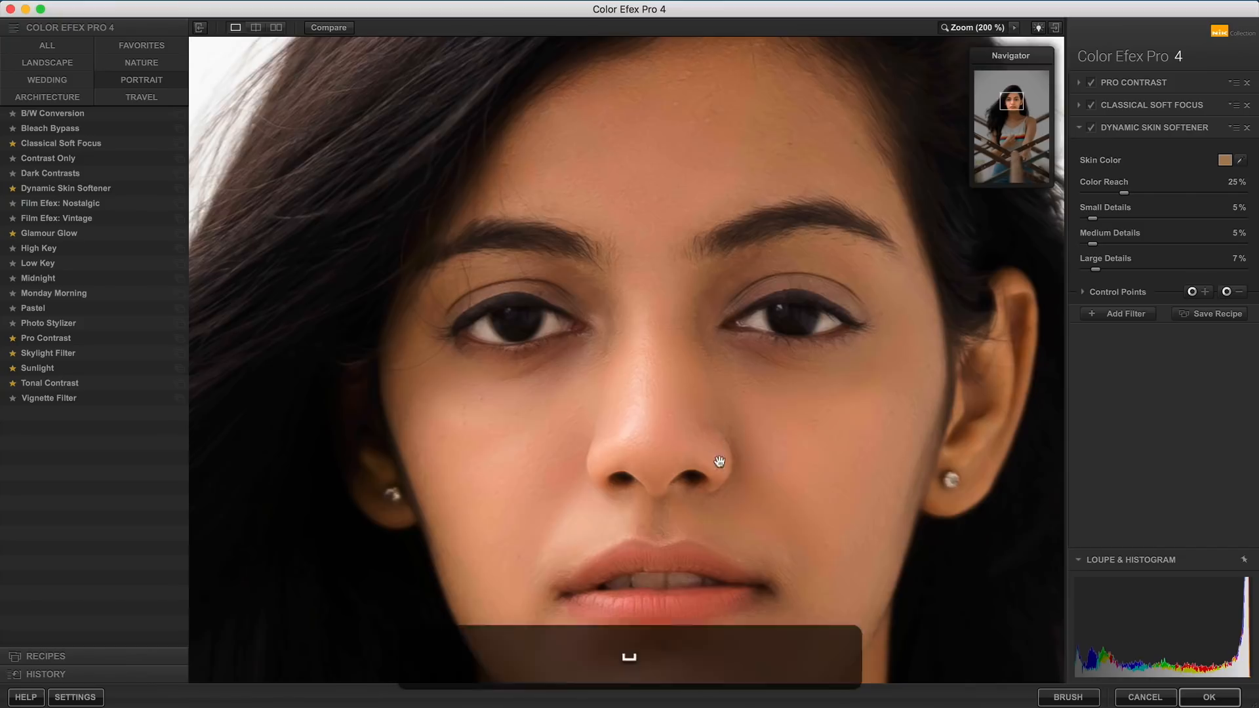
left_click_drag(723, 466, 708, 381)
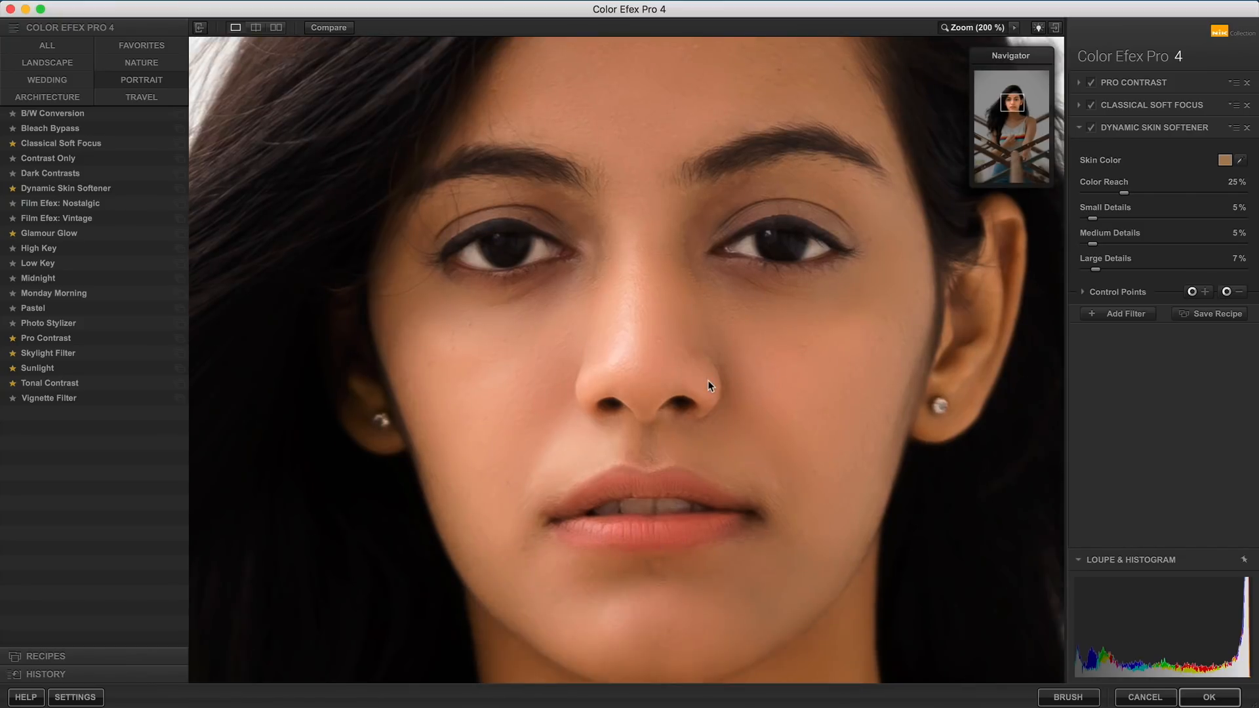
Set the Dynamic Skin Softener's opacity to 60% and compare the face without and with the filter.
left_click(1119, 294)
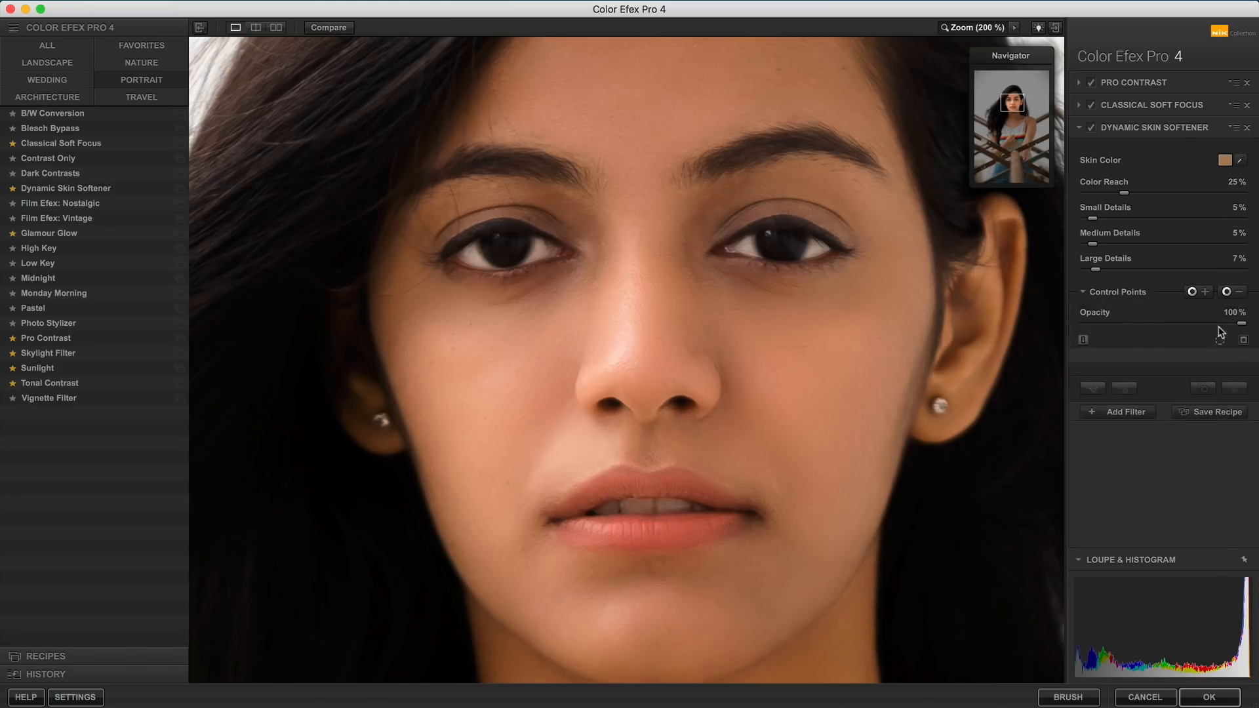
left_click_drag(1242, 328, 1177, 320)
left_click(1092, 129)
left_click(1093, 129)
left_click(1092, 128)
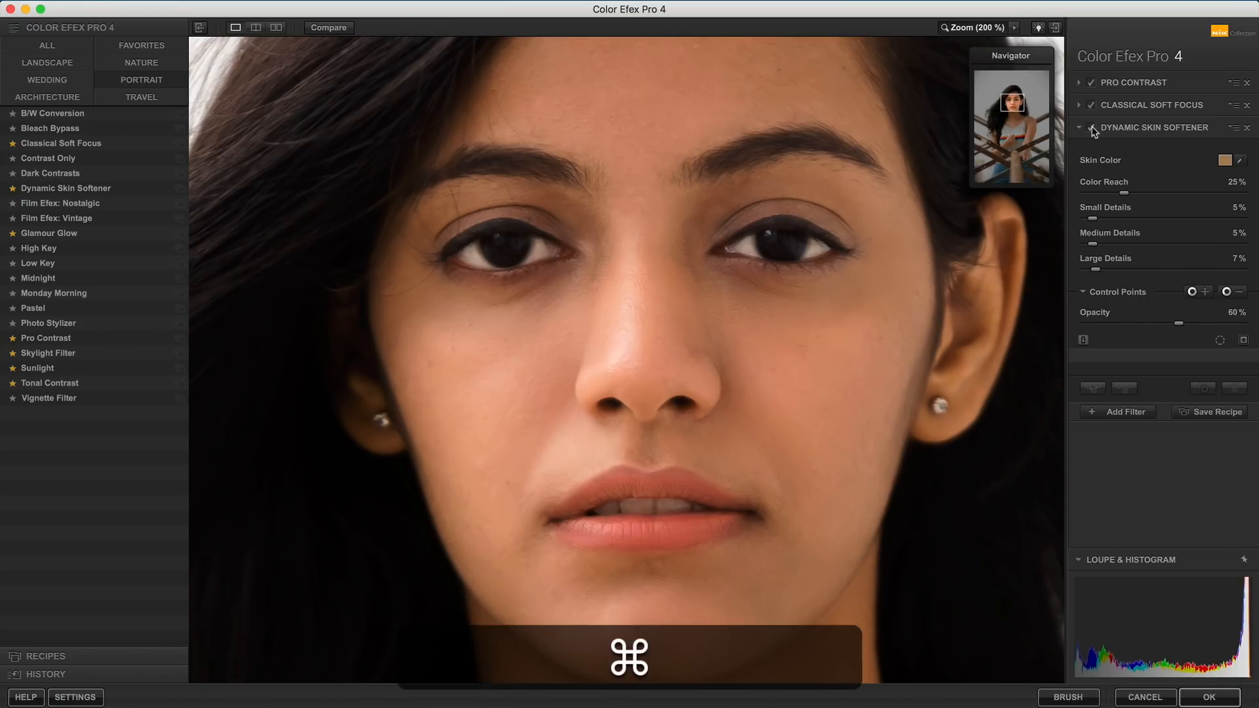
left_click(1243, 323)
left_click_drag(1245, 324, 1172, 325)
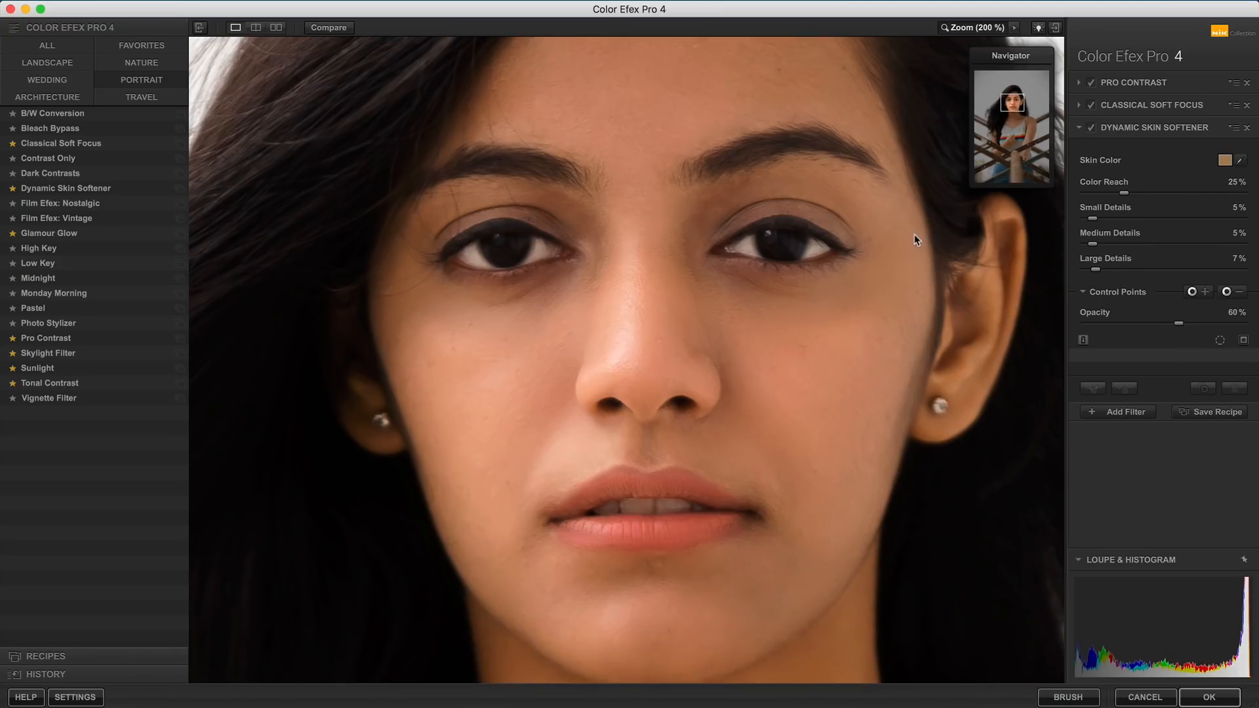
Replace the Dynamic Skin Softener with Glamour Glow, setting its opacity to 10% and Saturation to 0%.
key("super+0")
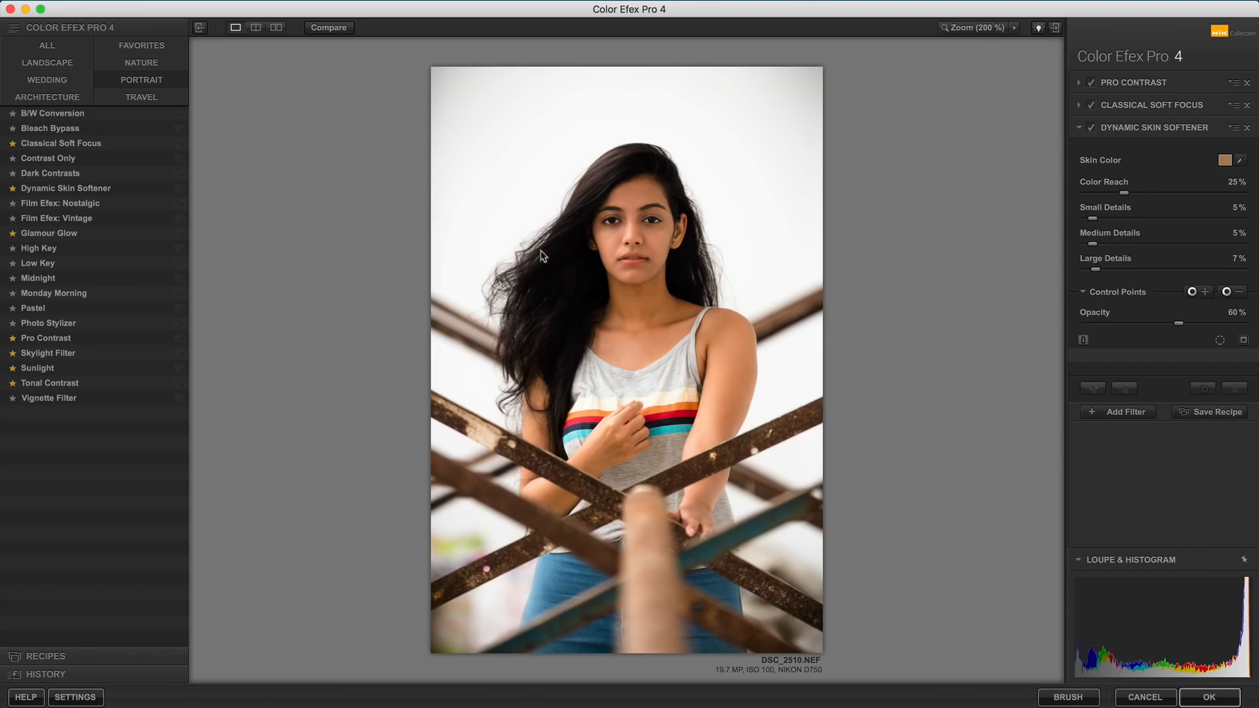
left_click(49, 234)
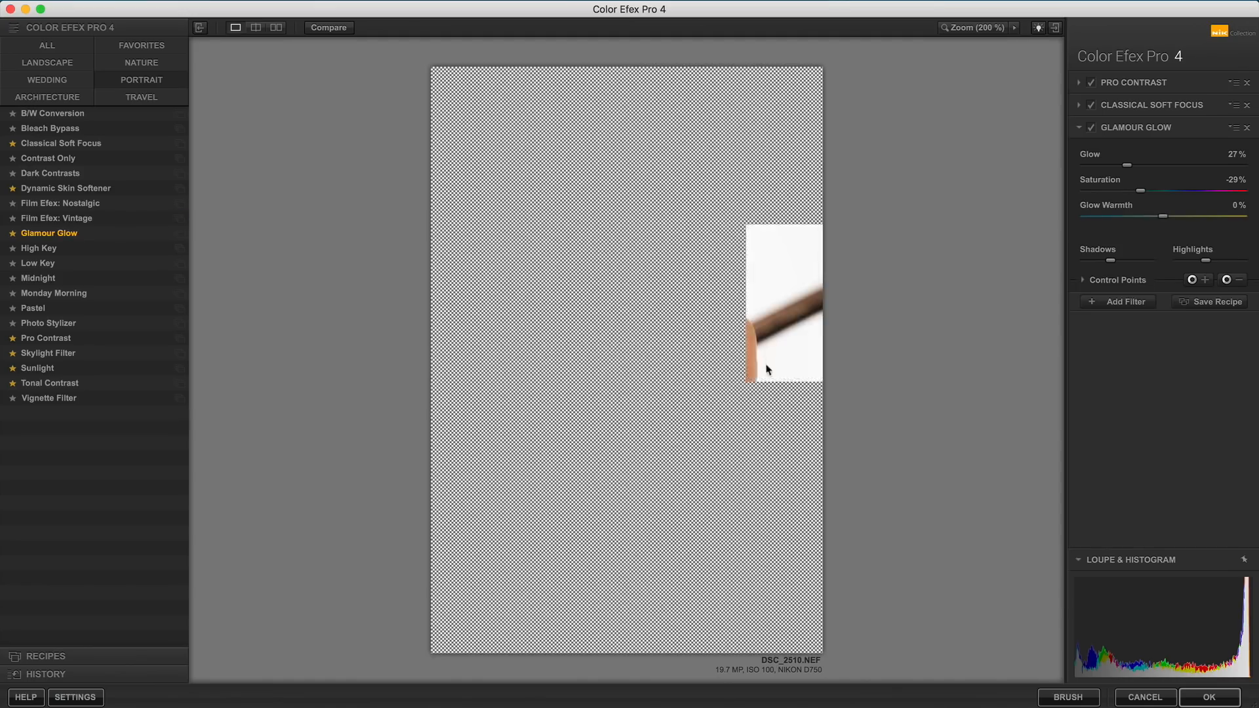
left_click(1101, 311)
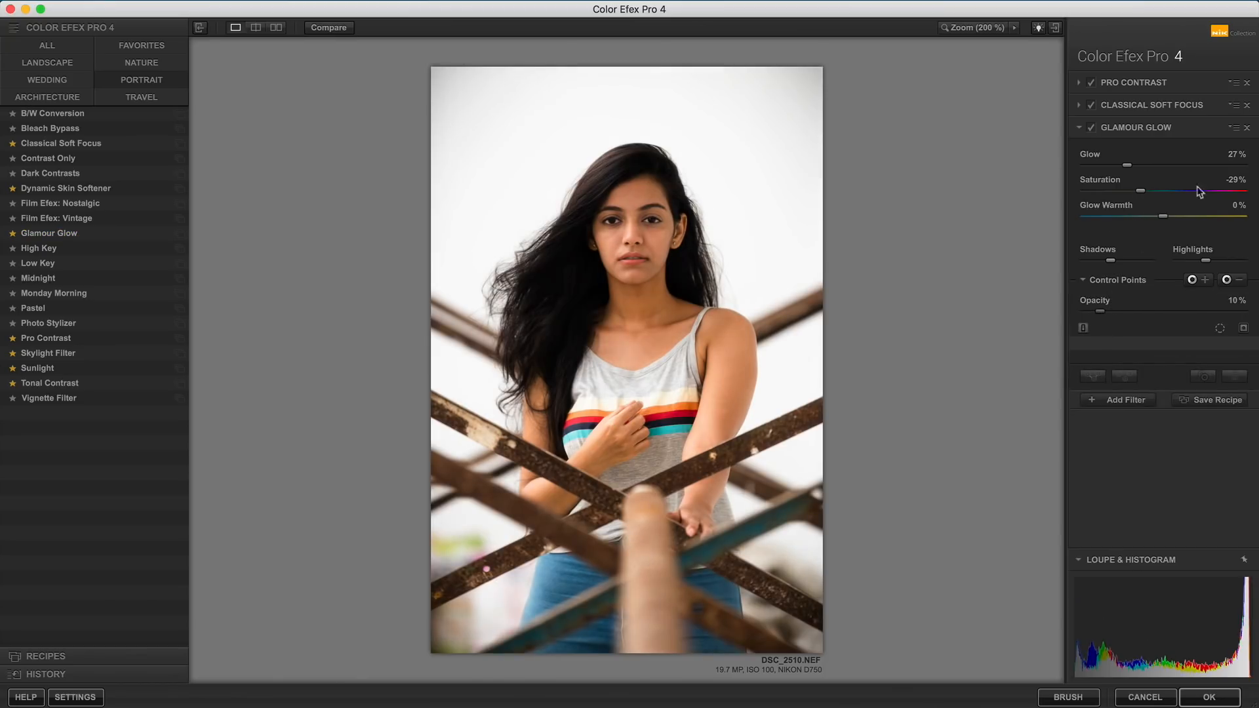
left_click(1231, 183)
type("0")
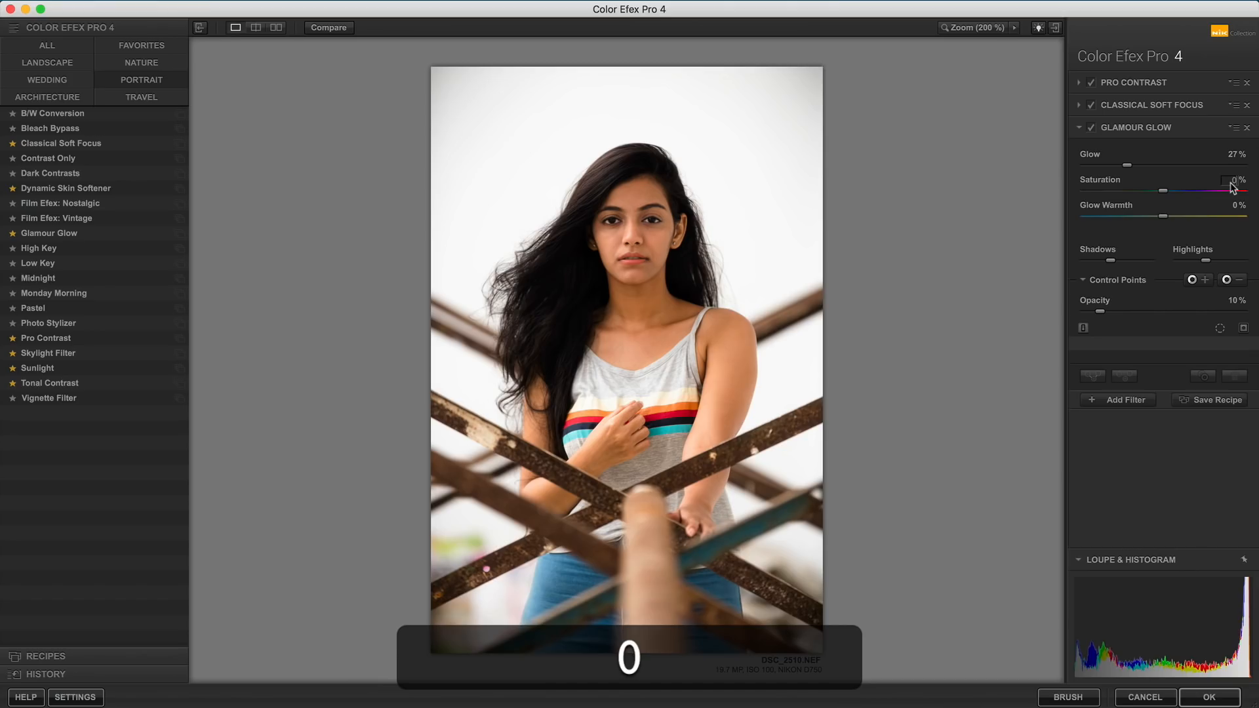
key("Return")
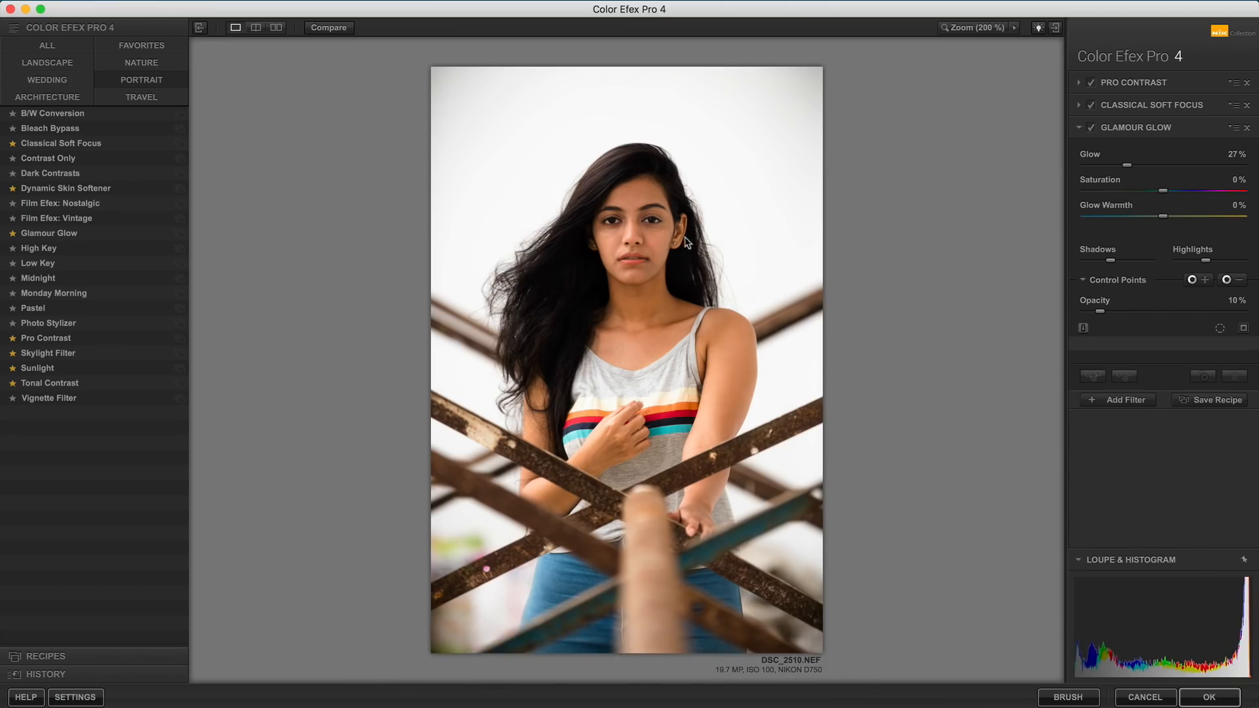
Add a Skylight Filter to the filter stack and try its Strength at 50% and 0%.
left_click(1142, 409)
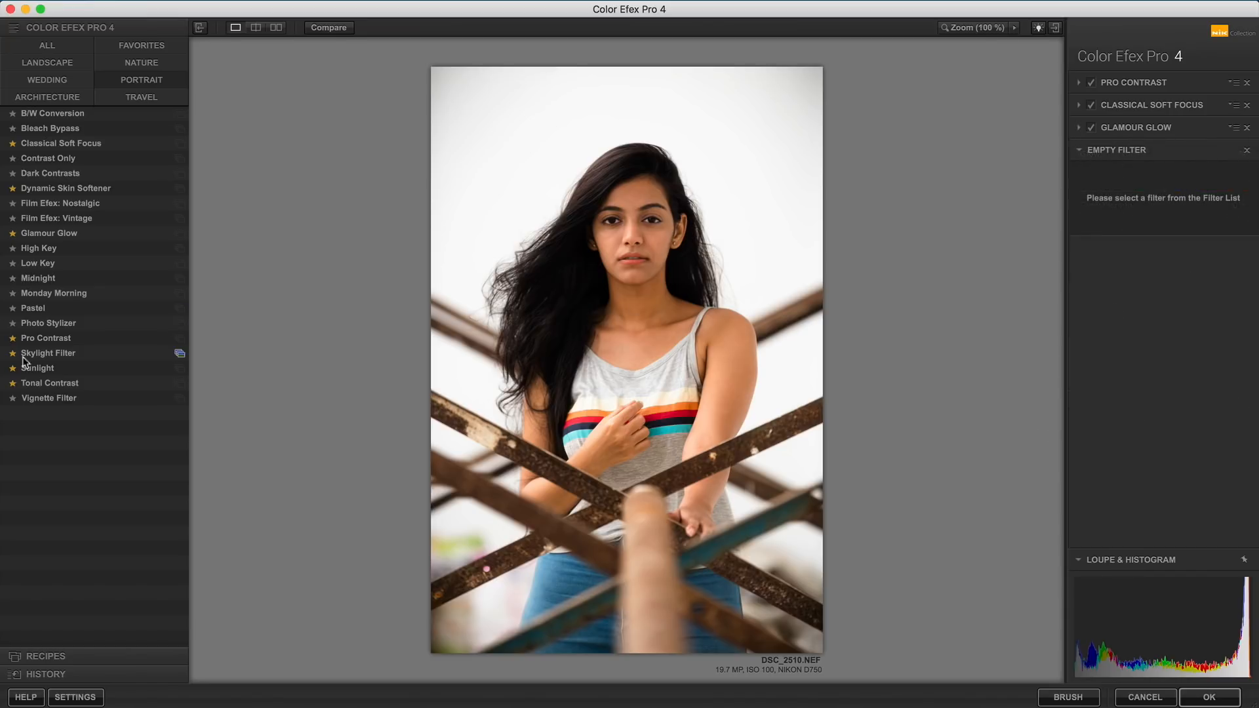
left_click(44, 357)
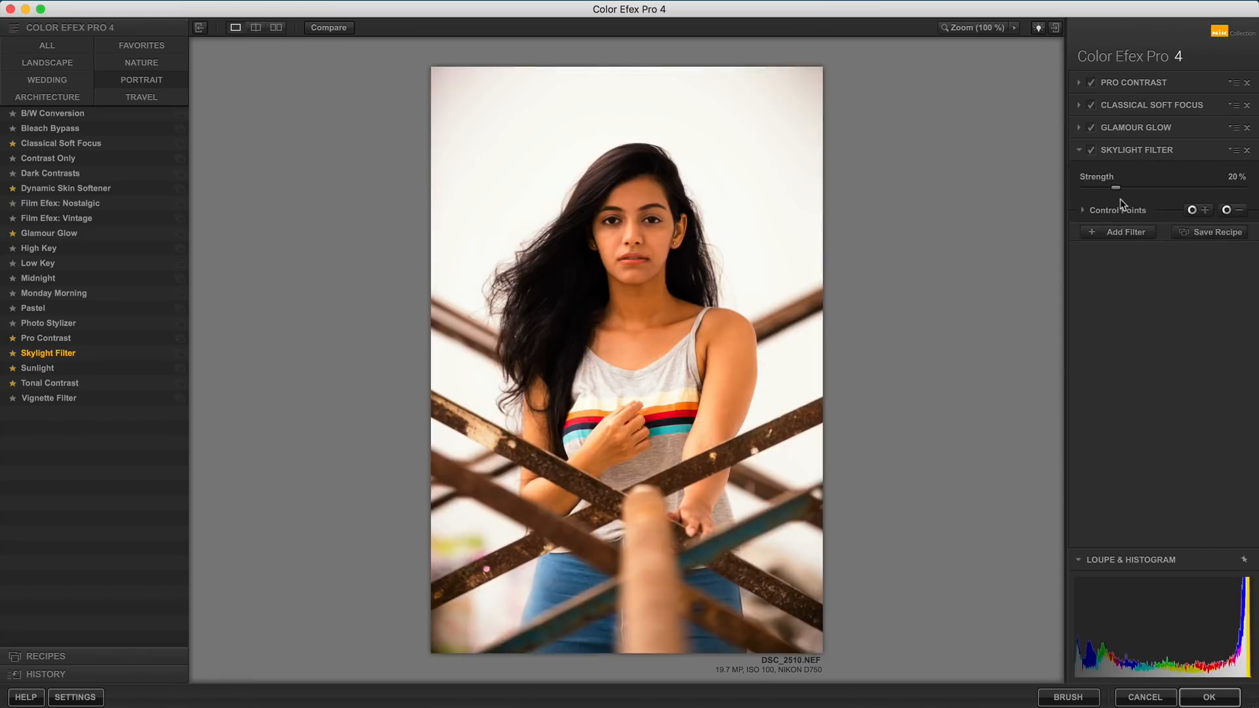
left_click_drag(1116, 189, 1161, 196)
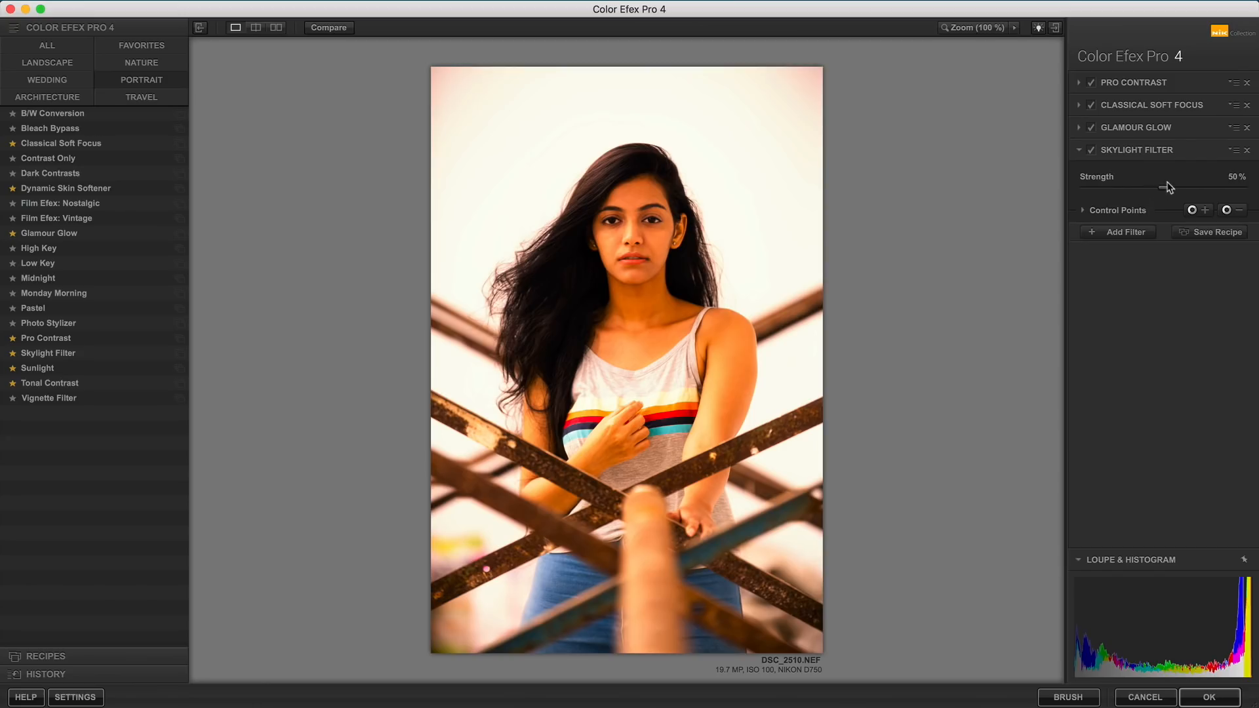
left_click_drag(1164, 190, 1055, 180)
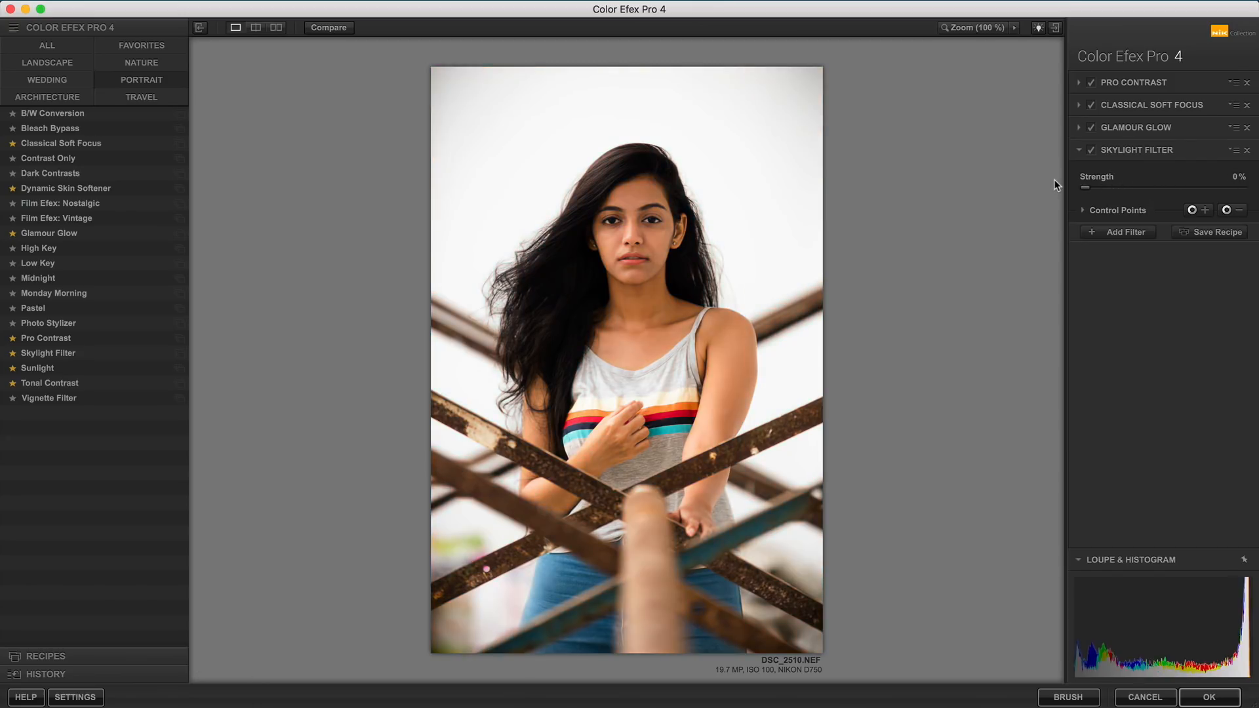
Set the Skylight Filter's Strength to 5% and compare the face without and with the filter.
key("super+equal")
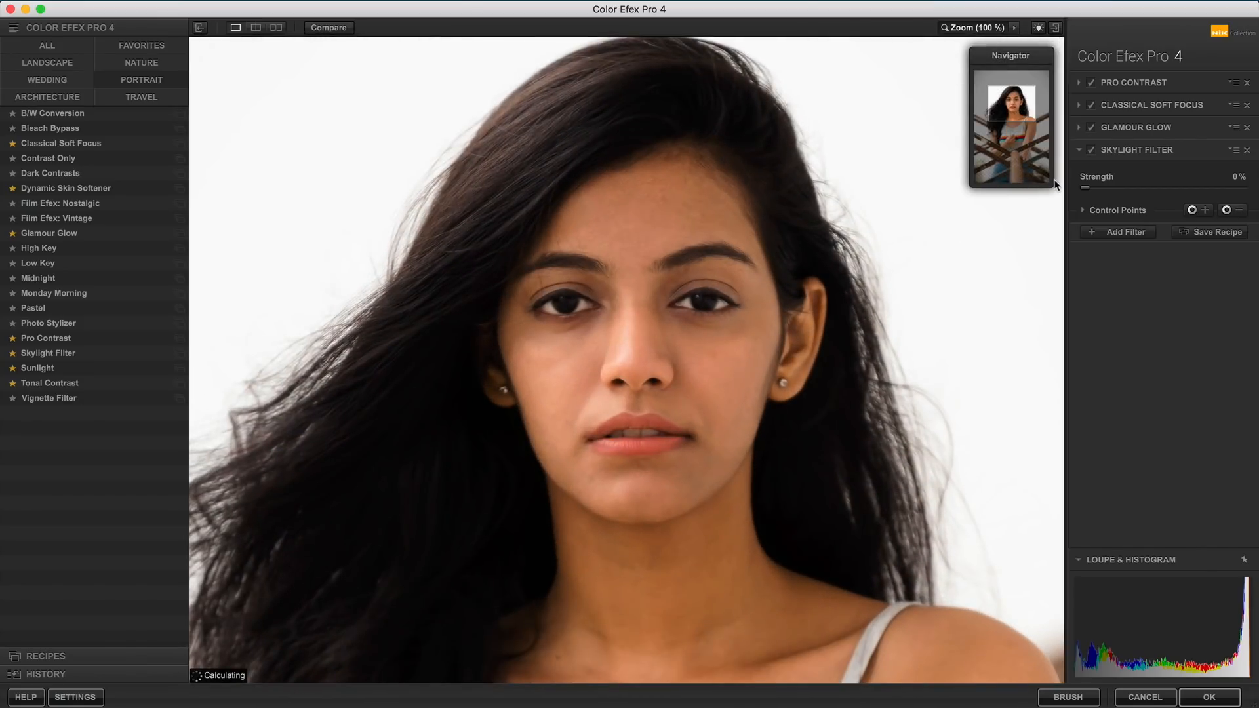
key("super+0")
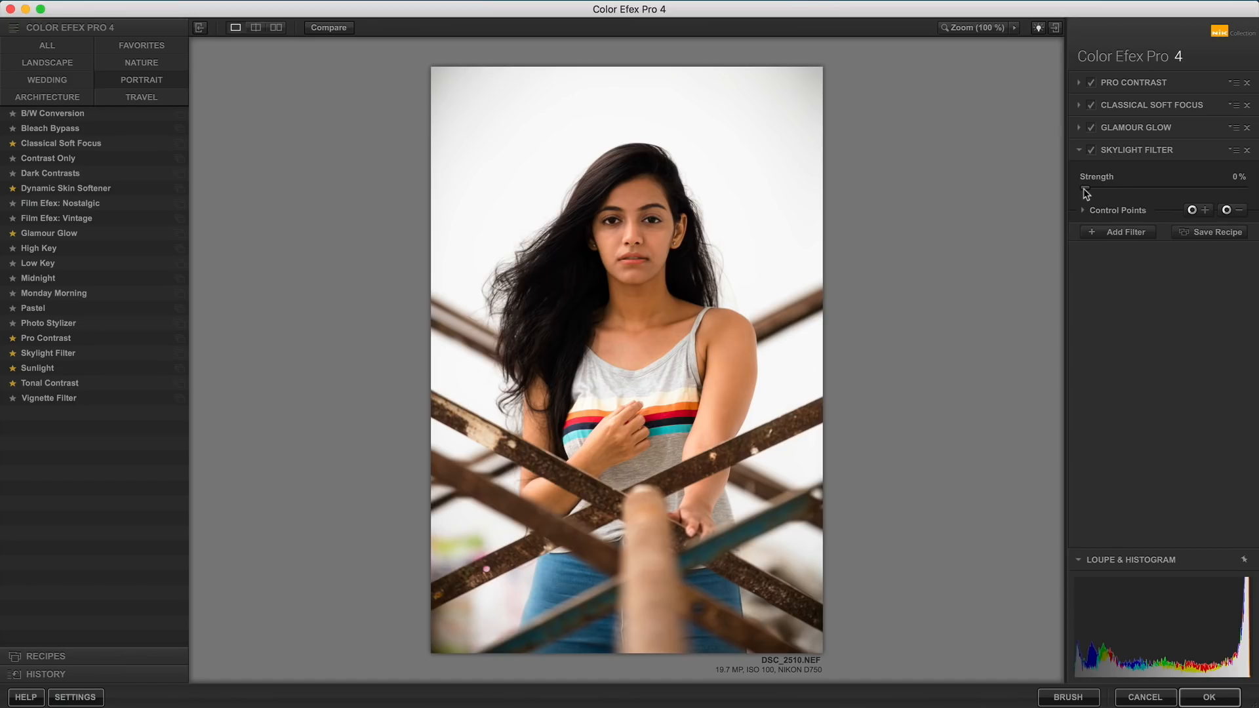
key("super+equal")
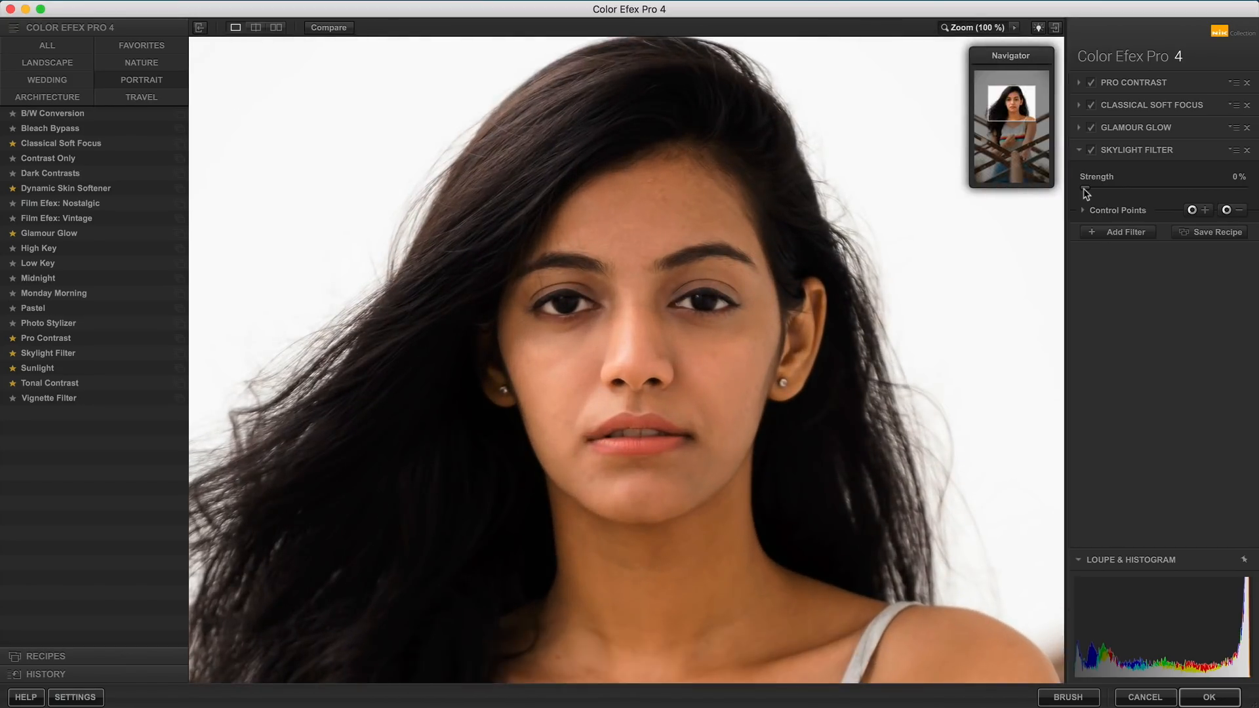
left_click_drag(1085, 193, 1095, 193)
left_click(1091, 150)
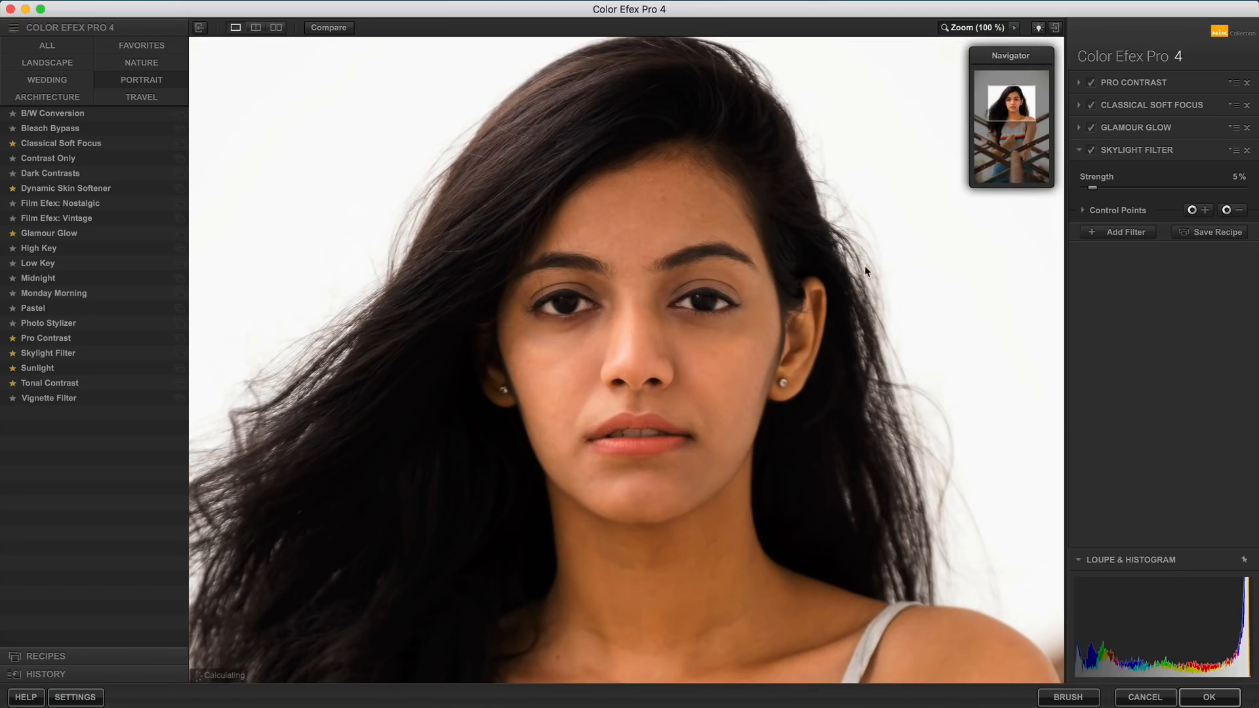
key("super+0")
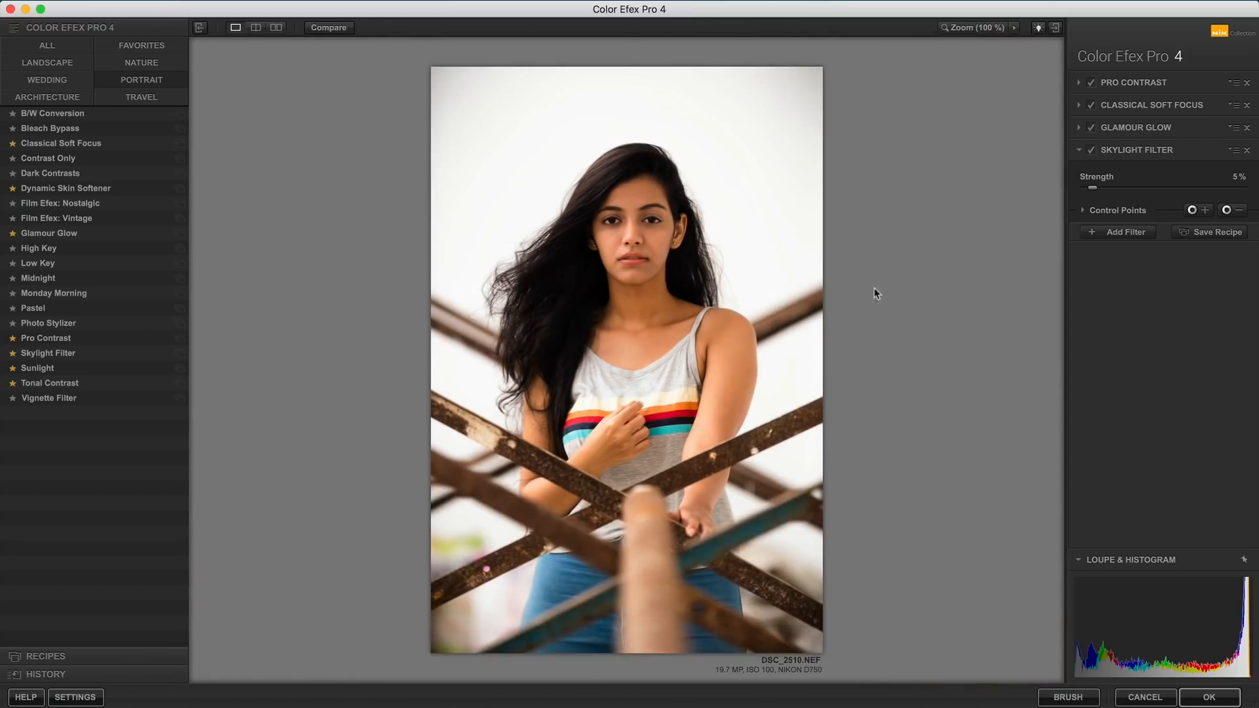
Apply the filter stack, return to Photoshop, and compare the portrait without and with the Color Efex Pro 4 layer.
left_click(1240, 695)
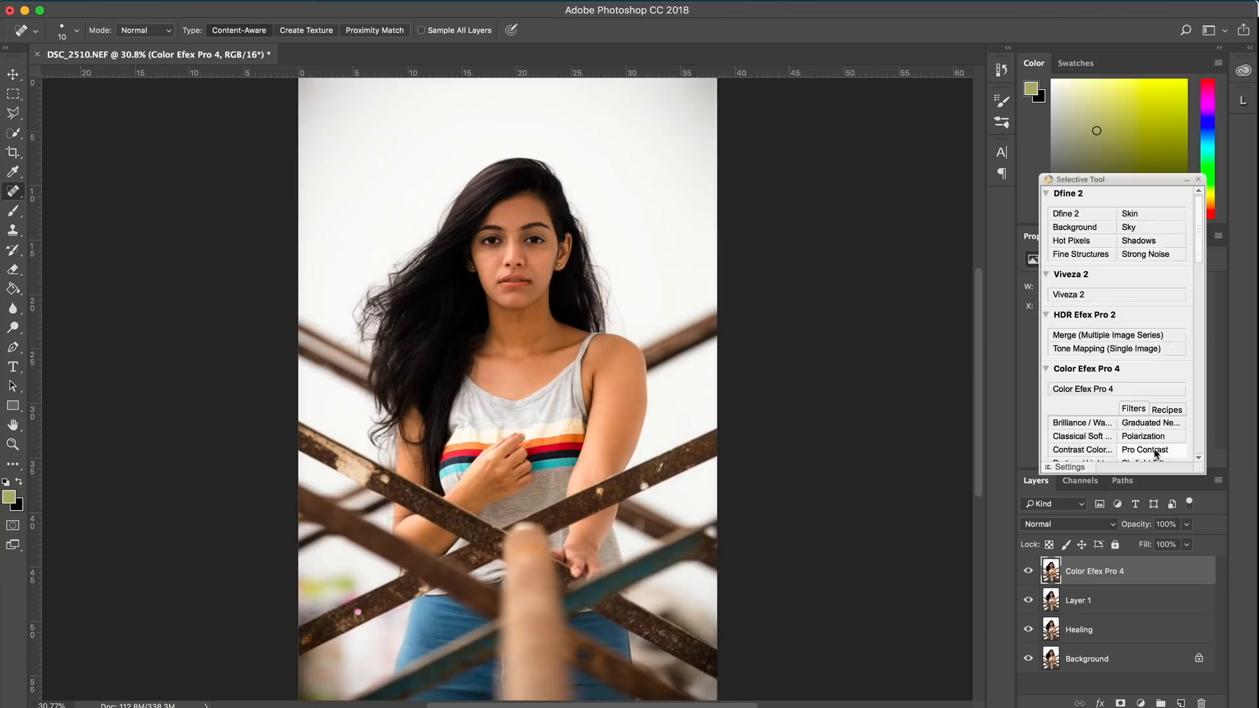
left_click(1028, 571)
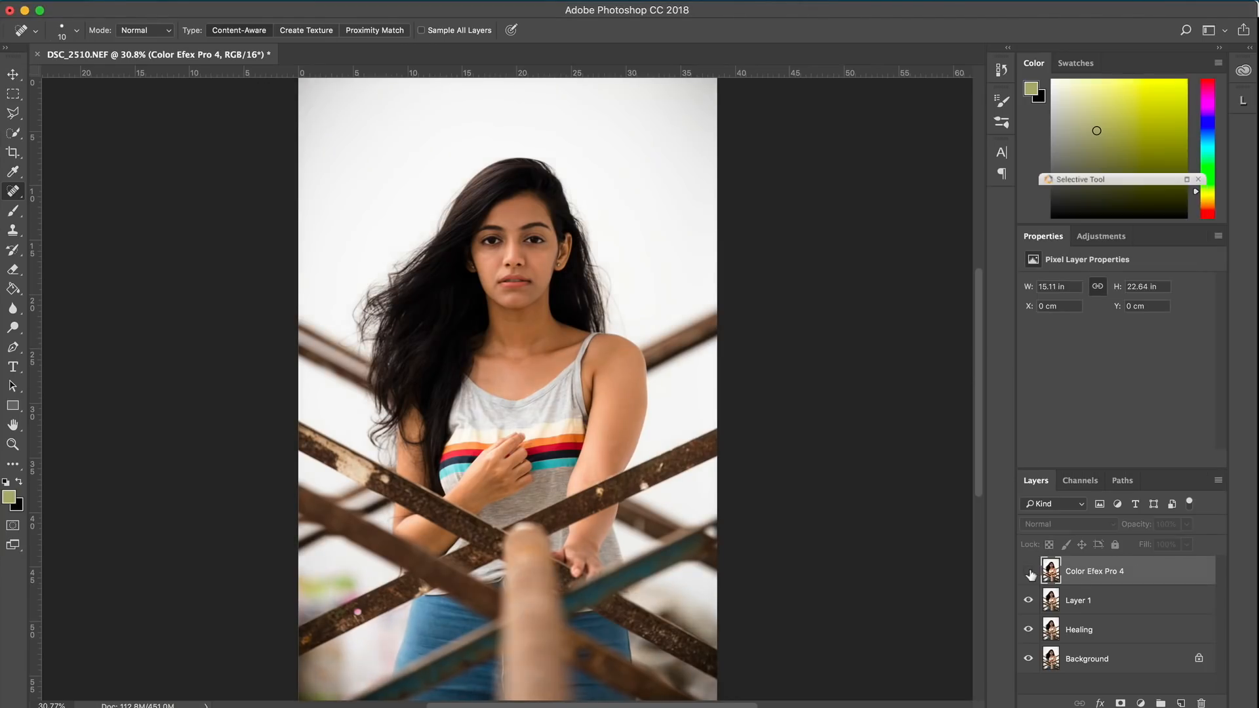
left_click(1029, 572)
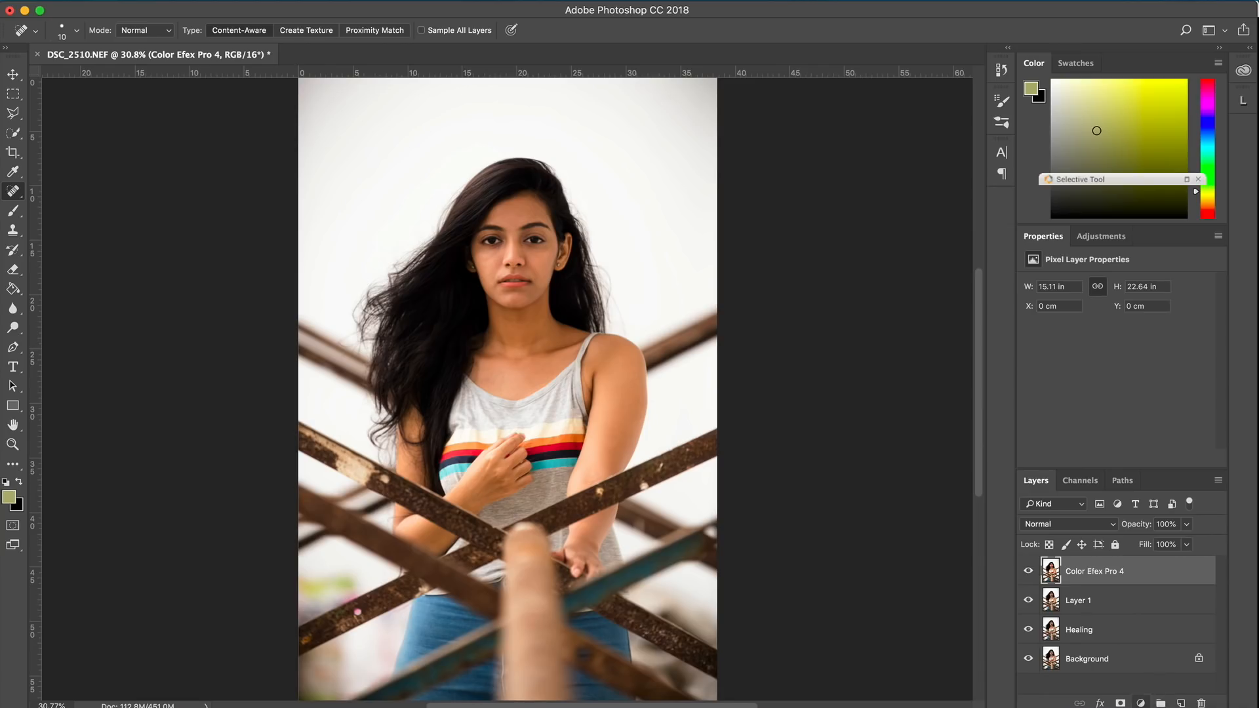
Add a Curves adjustment layer and use on-image adjustment to slightly brighten the face and darken the hair.
left_click(1144, 701)
left_click(1164, 691)
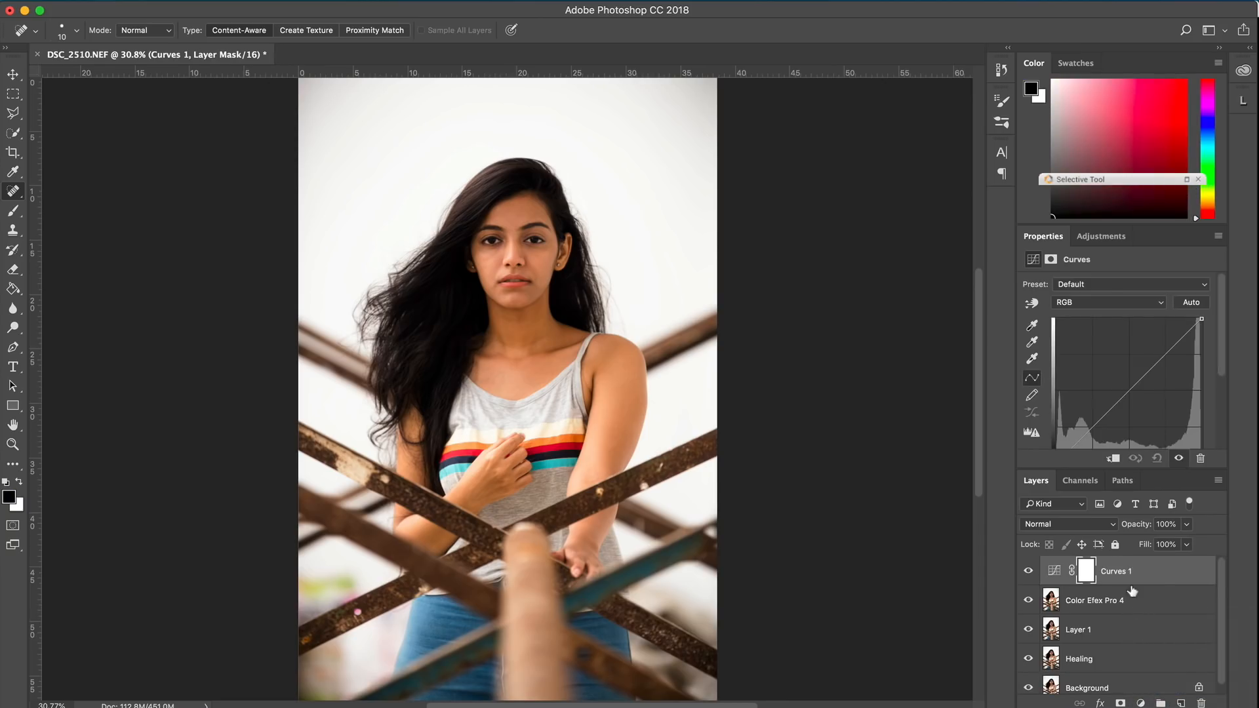
left_click(1033, 305)
left_click_drag(495, 257, 493, 250)
left_click_drag(397, 371, 392, 375)
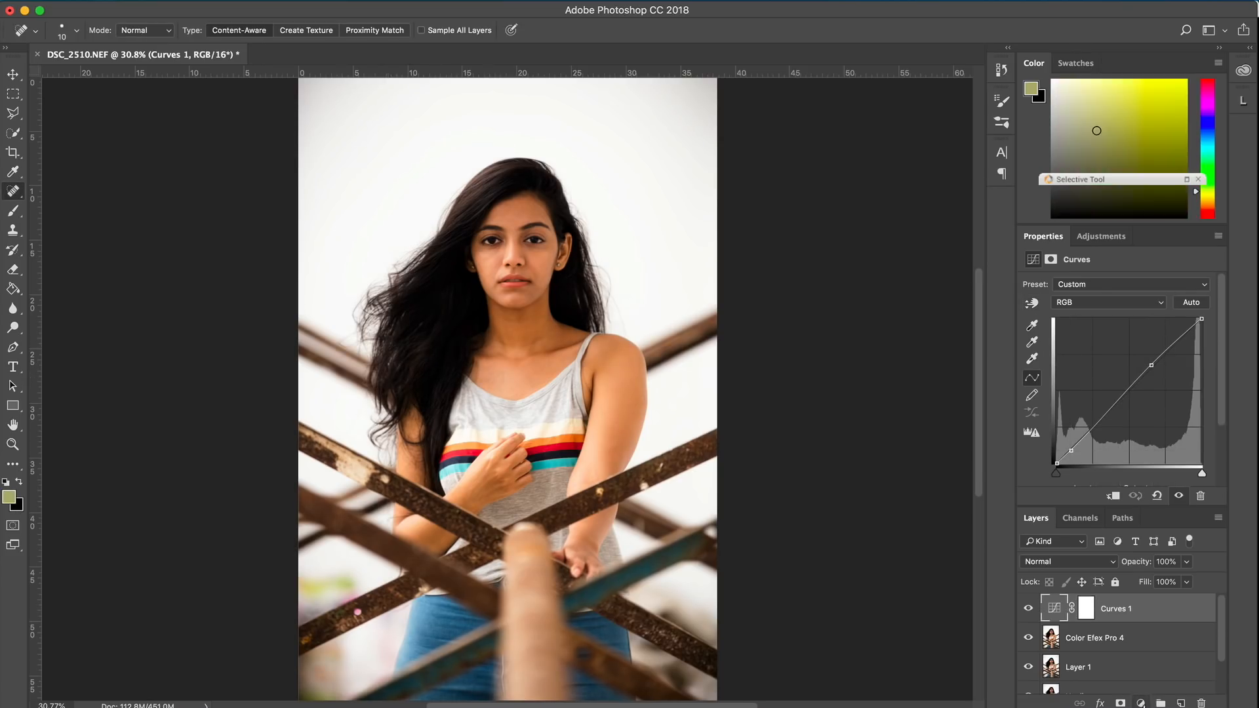
Add a Hue/Saturation adjustment layer, sample the facial skin to set the Yellows' Saturation to -5, and compare without and with it.
left_click(1140, 702)
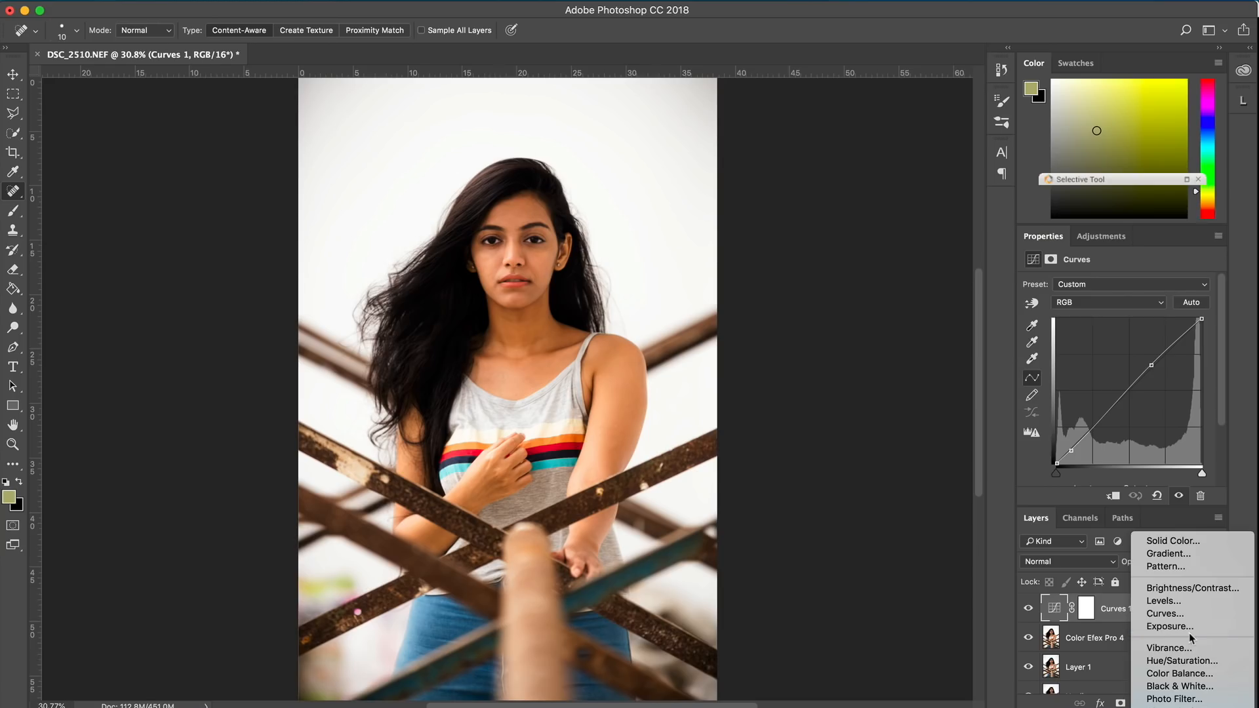
left_click(1182, 661)
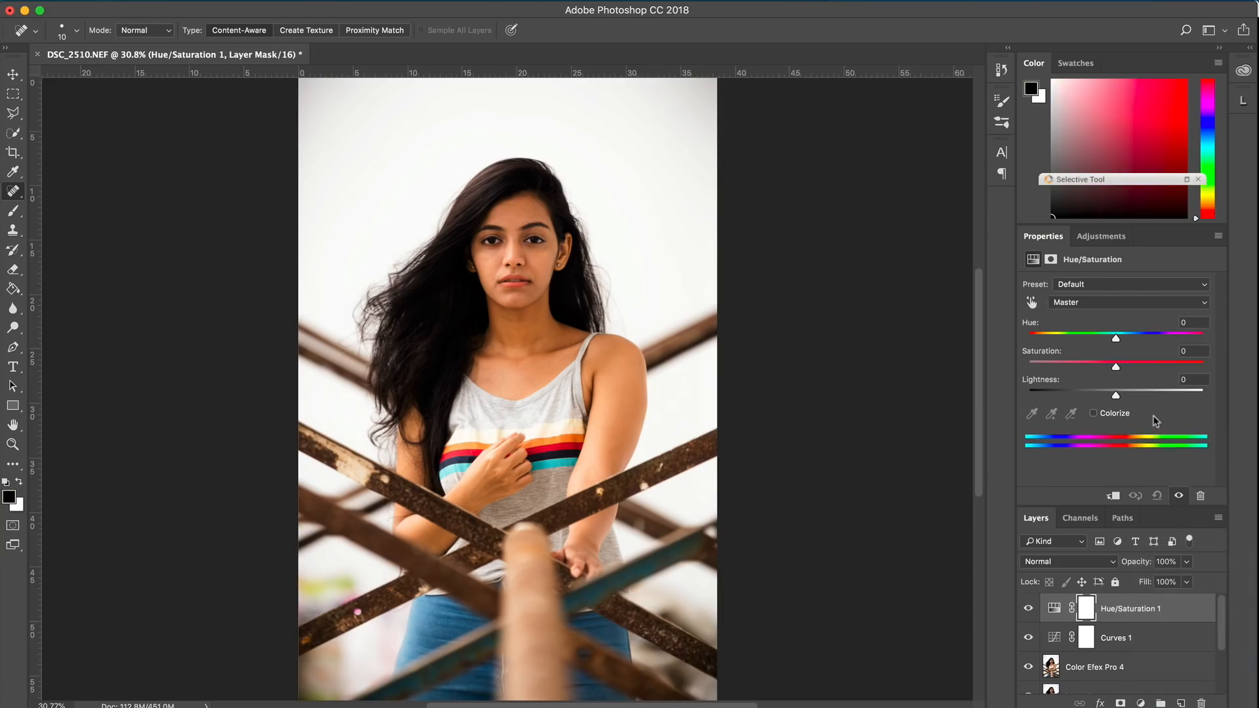
left_click(1032, 303)
left_click(538, 257)
left_click_drag(538, 258, 535, 286)
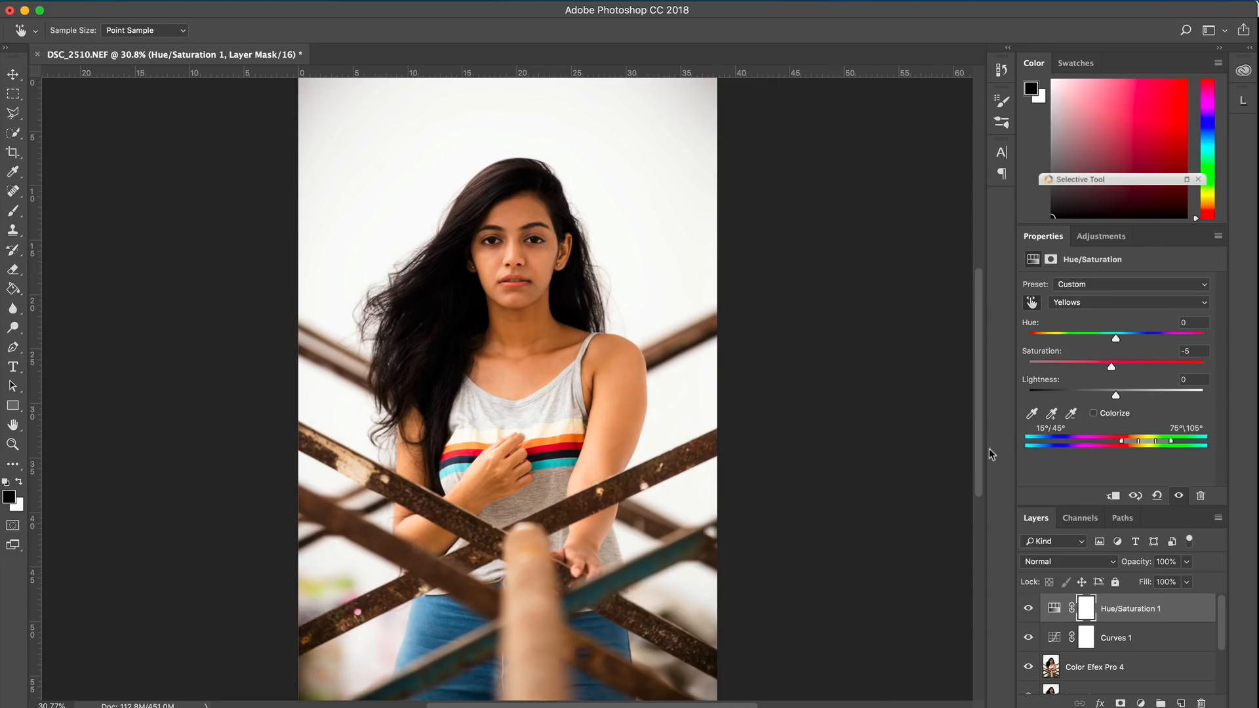
left_click(1028, 609)
left_click(1028, 609)
left_click(1029, 609)
left_click(1031, 611)
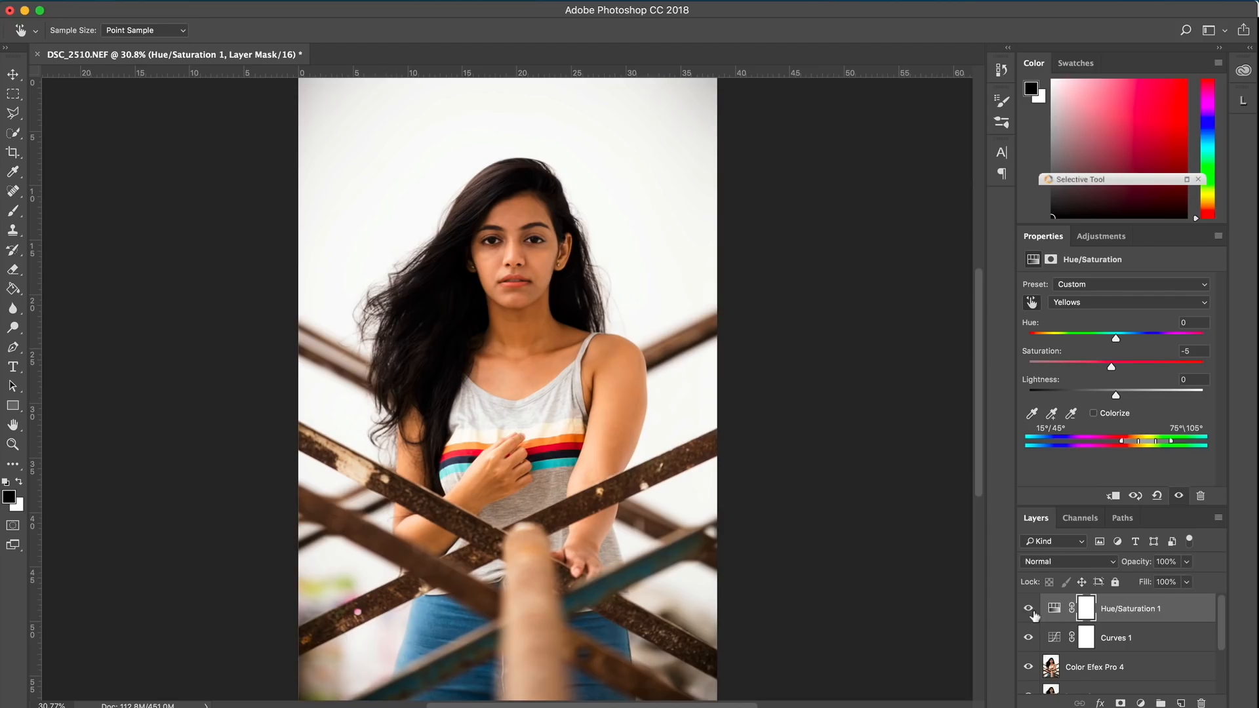